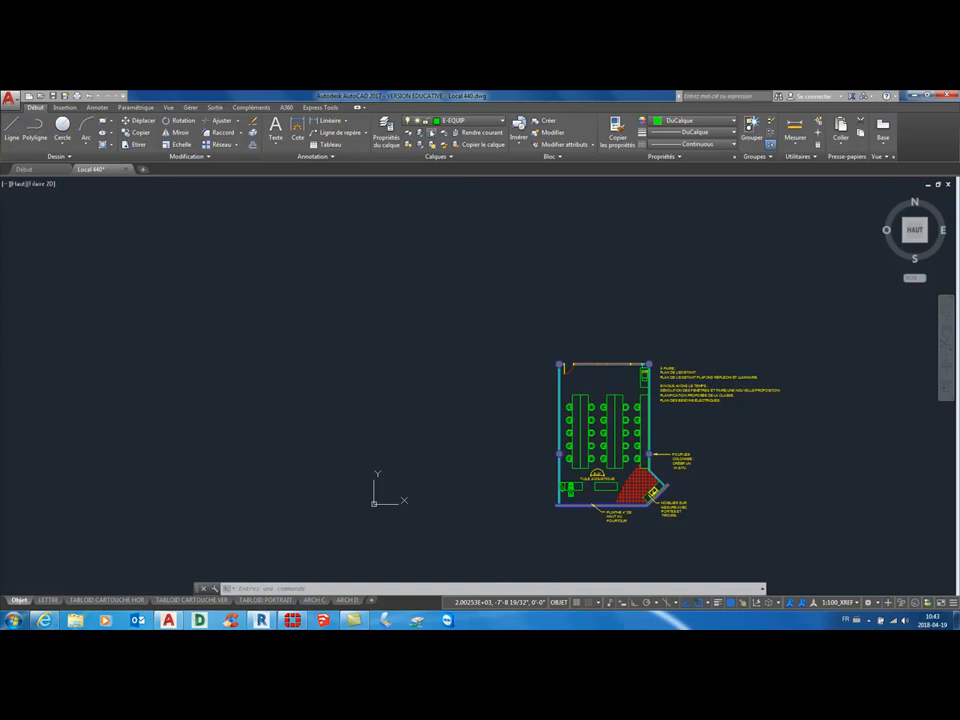
Step: Freeze the layers of the text annotations, the red floor hatch and the wall fill by picking an object on each
{"action": "left_click", "coordinate": [432, 134]}
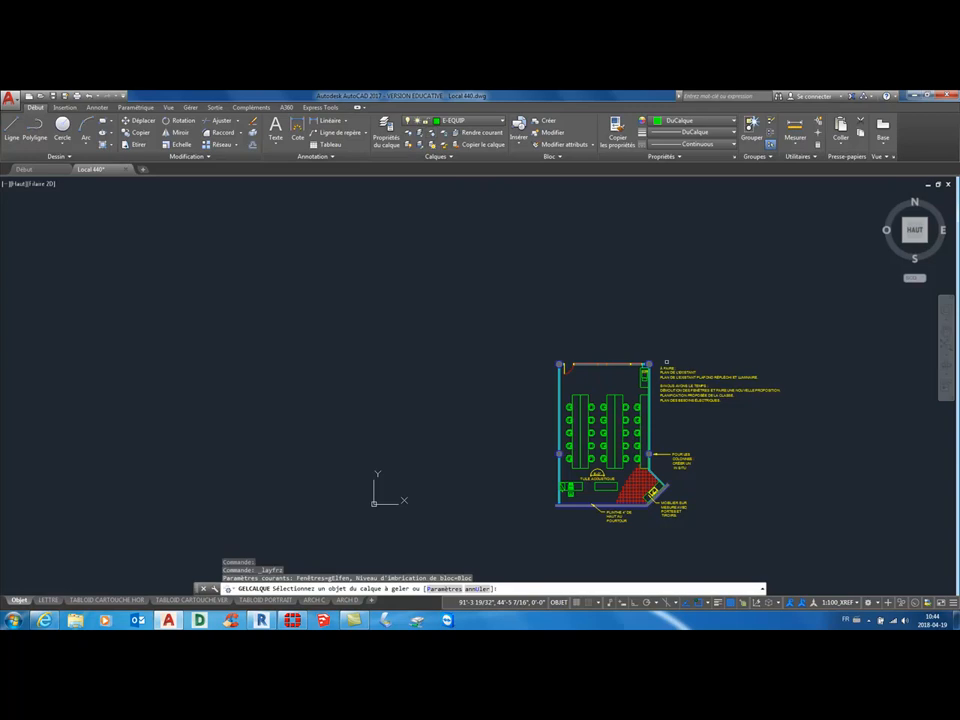
{"action": "left_click", "coordinate": [670, 365]}
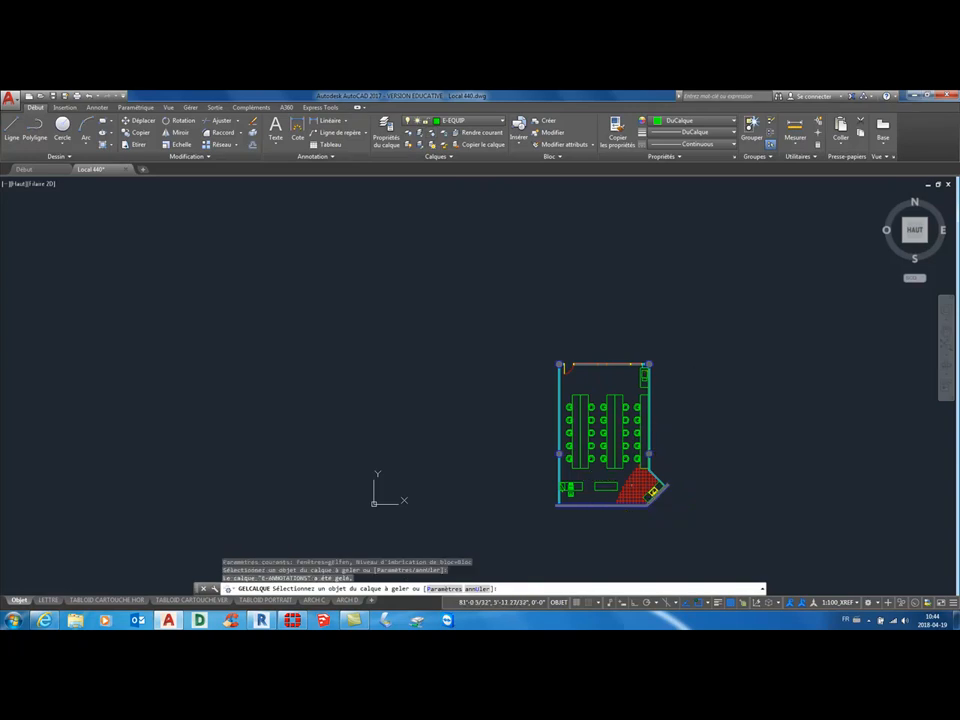
{"action": "left_click", "coordinate": [642, 492]}
{"action": "scroll", "coordinate": [652, 464], "scroll_direction": "up", "scroll_amount": 10}
{"action": "left_click", "coordinate": [617, 355]}
{"action": "scroll", "coordinate": [635, 355], "scroll_direction": "down", "scroll_amount": 10}
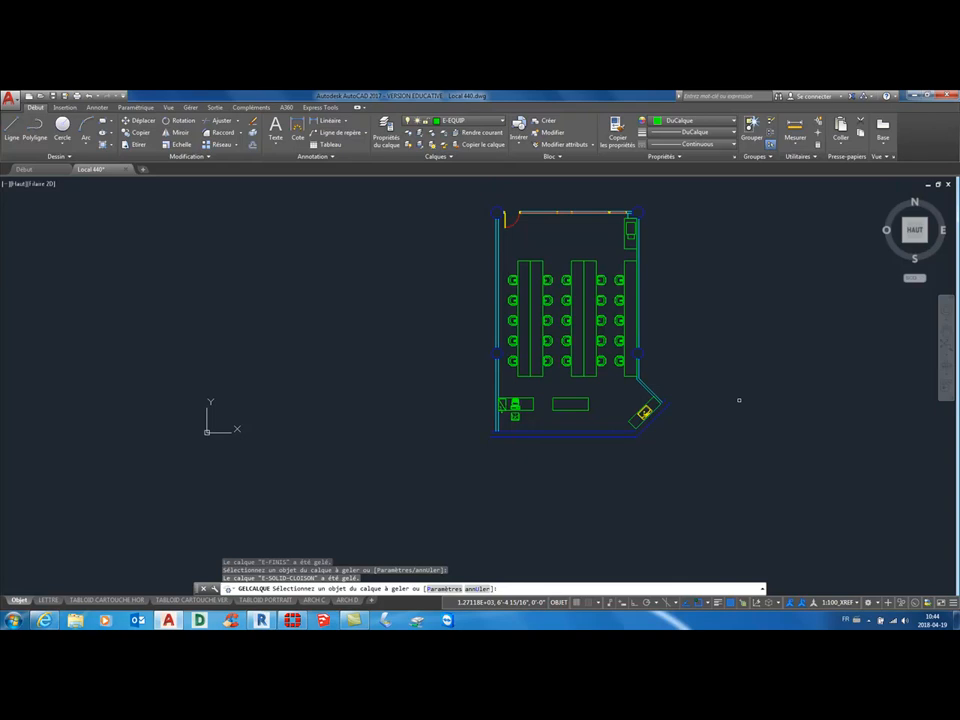
{"action": "key", "text": "Escape"}
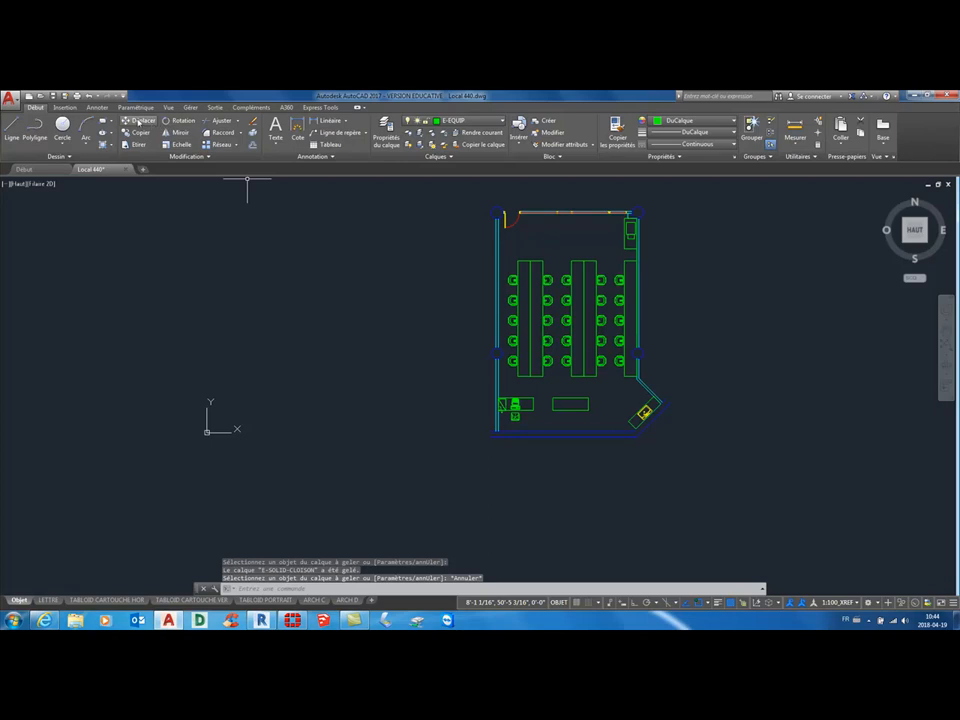
Step: Move the whole classroom plan from its lower-left inner wall corner to the origin 0,0
{"action": "left_click", "coordinate": [137, 121]}
{"action": "left_click", "coordinate": [735, 476]}
{"action": "left_click", "coordinate": [450, 189]}
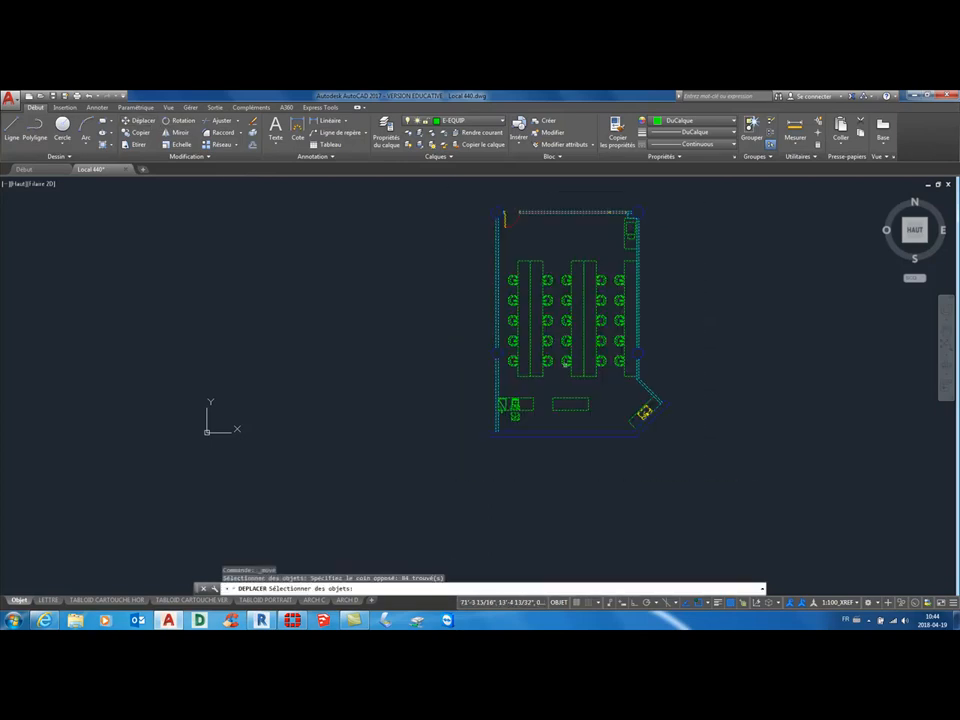
{"action": "key", "text": "Return"}
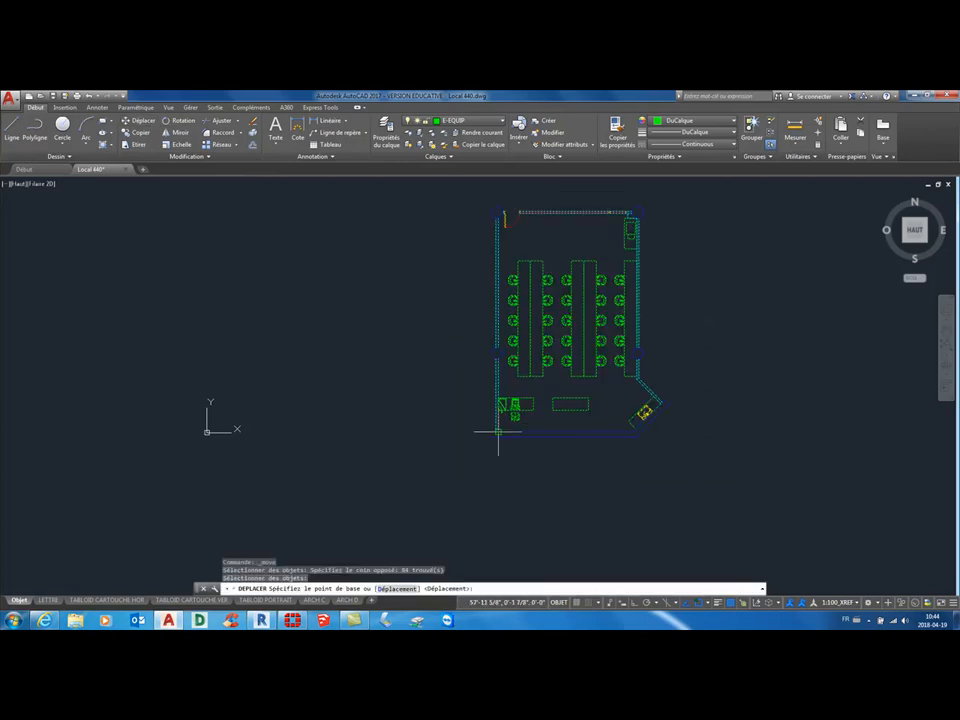
{"action": "left_click", "coordinate": [498, 432]}
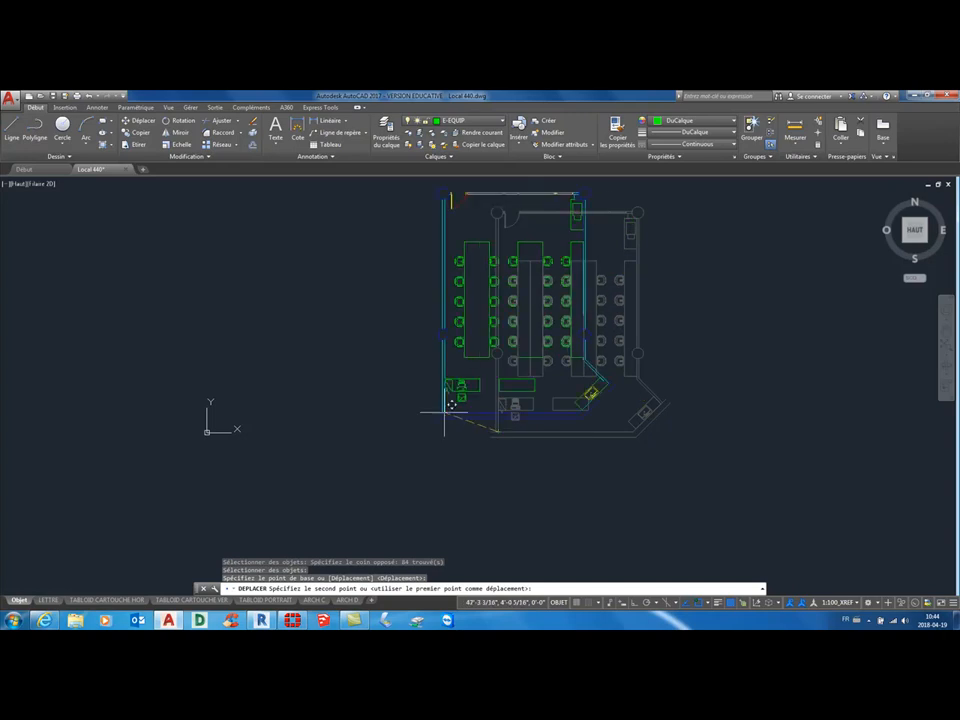
{"action": "type", "text": "0,"}
{"action": "type", "text": "0,0"}
{"action": "key", "text": "Return"}
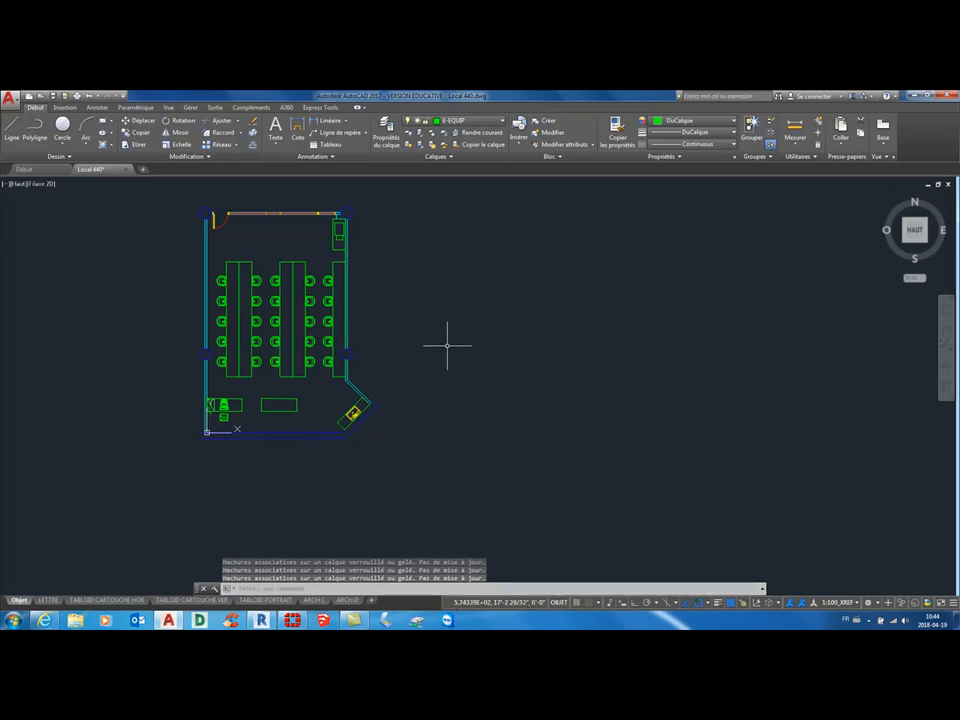
Step: Start a Wblock export and select the entire classroom plan as its objects
{"action": "type", "text": "w"}
{"action": "key", "text": "Return"}
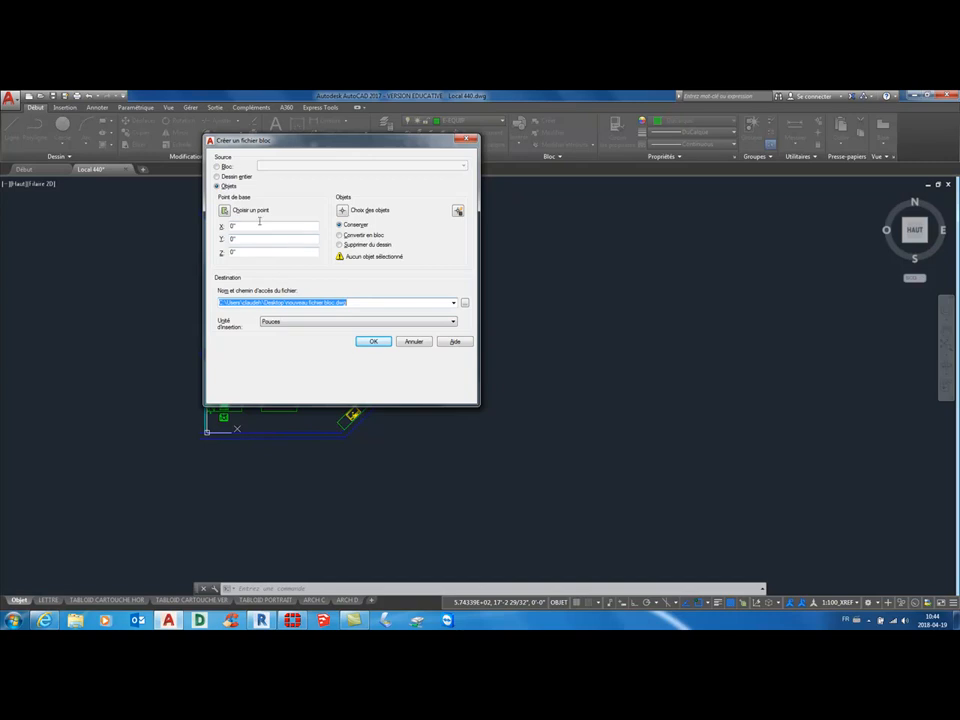
{"action": "left_click", "coordinate": [342, 211]}
{"action": "left_click", "coordinate": [188, 197]}
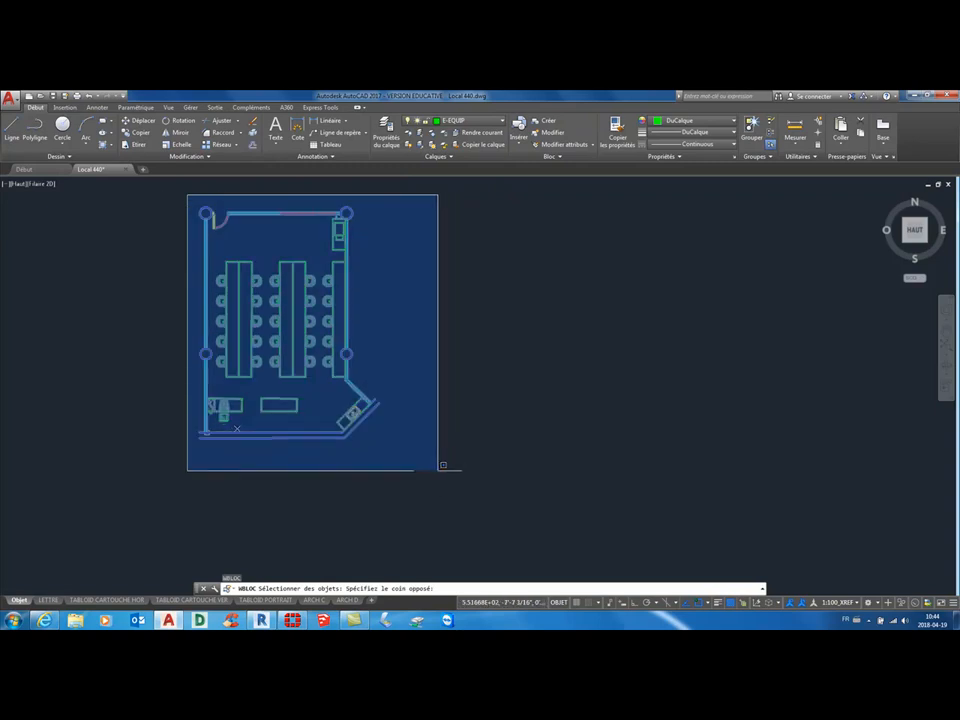
{"action": "left_click", "coordinate": [437, 470]}
{"action": "key", "text": "Return"}
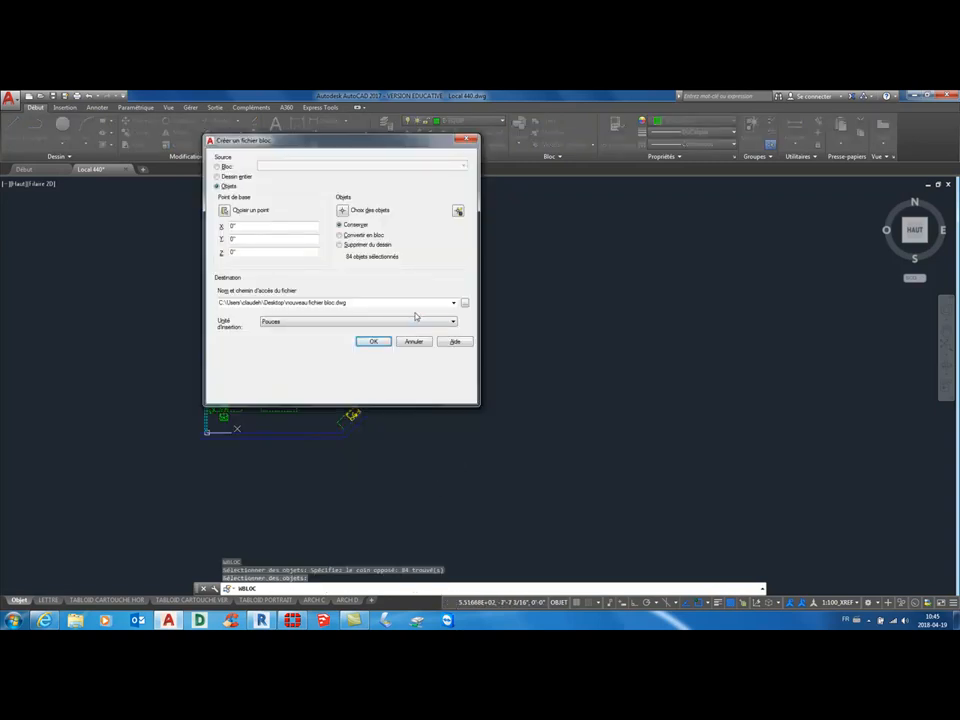
Step: Write the block to relevé.dwg on the desktop, replacing the existing file
{"action": "left_click", "coordinate": [464, 304]}
{"action": "left_click", "coordinate": [219, 191]}
{"action": "left_click", "coordinate": [530, 397]}
{"action": "left_click", "coordinate": [373, 341]}
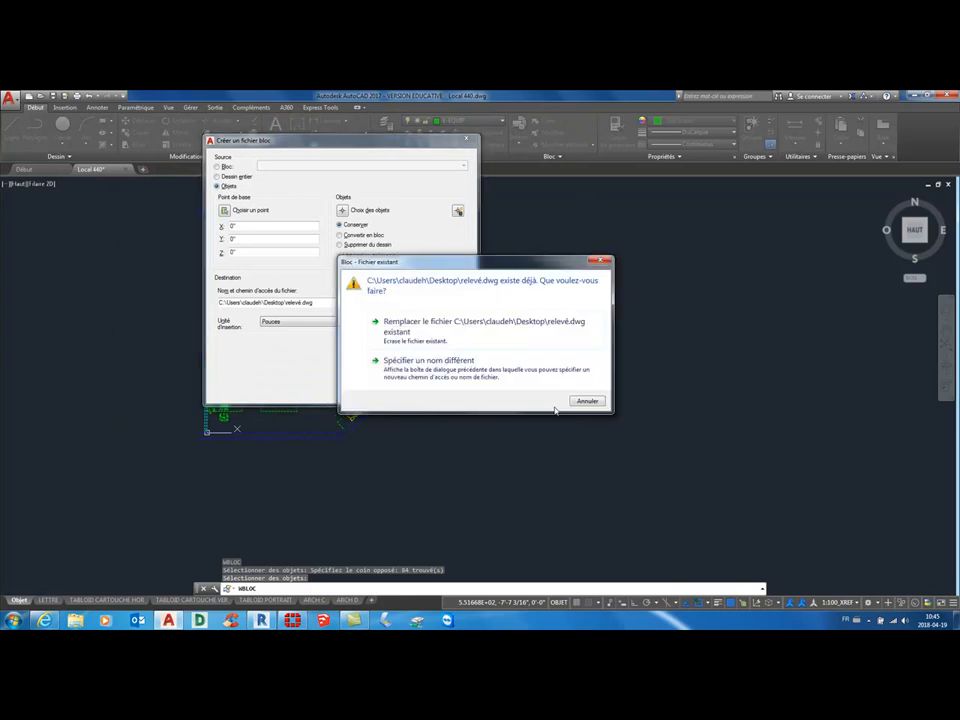
{"action": "left_click", "coordinate": [487, 322]}
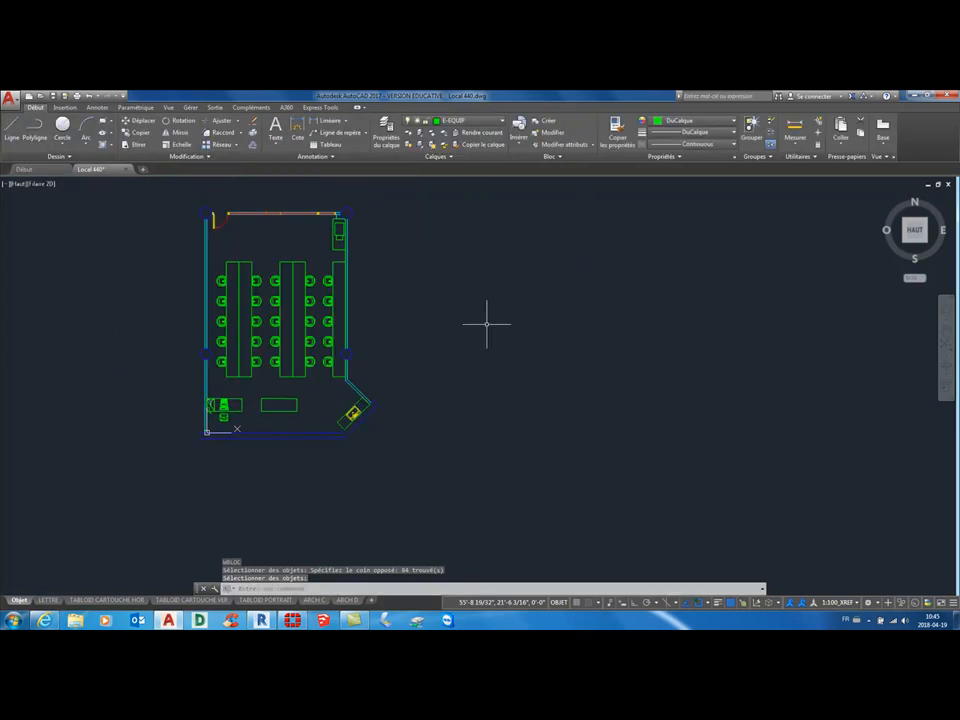
Step: Exit AutoCAD, switch to Revit and close the open Projet2 project
{"action": "left_click", "coordinate": [952, 96]}
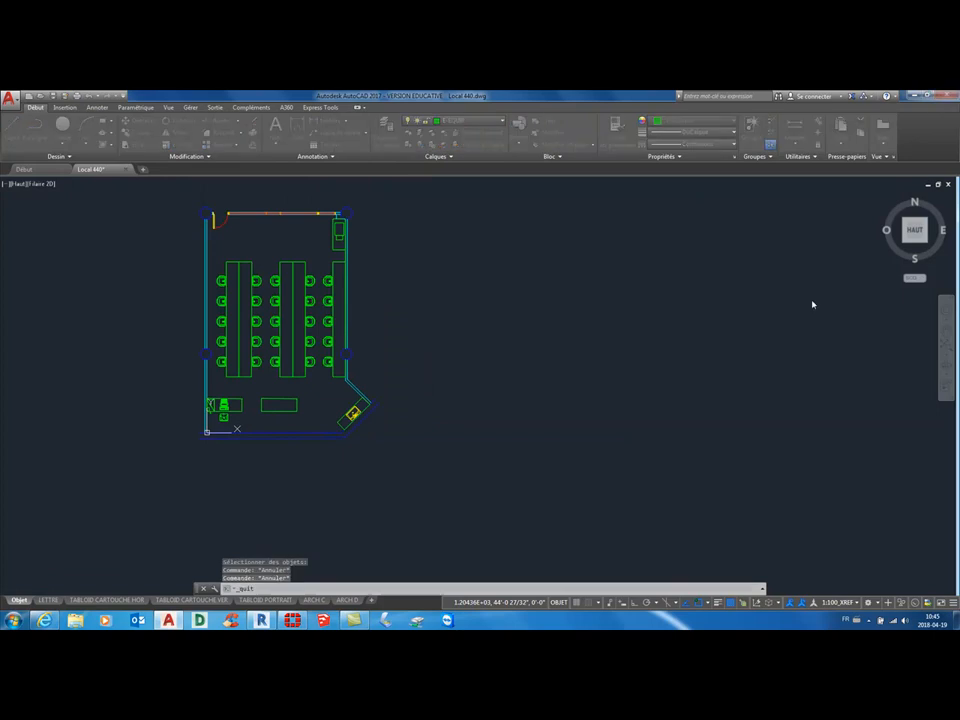
{"action": "left_click", "coordinate": [492, 382]}
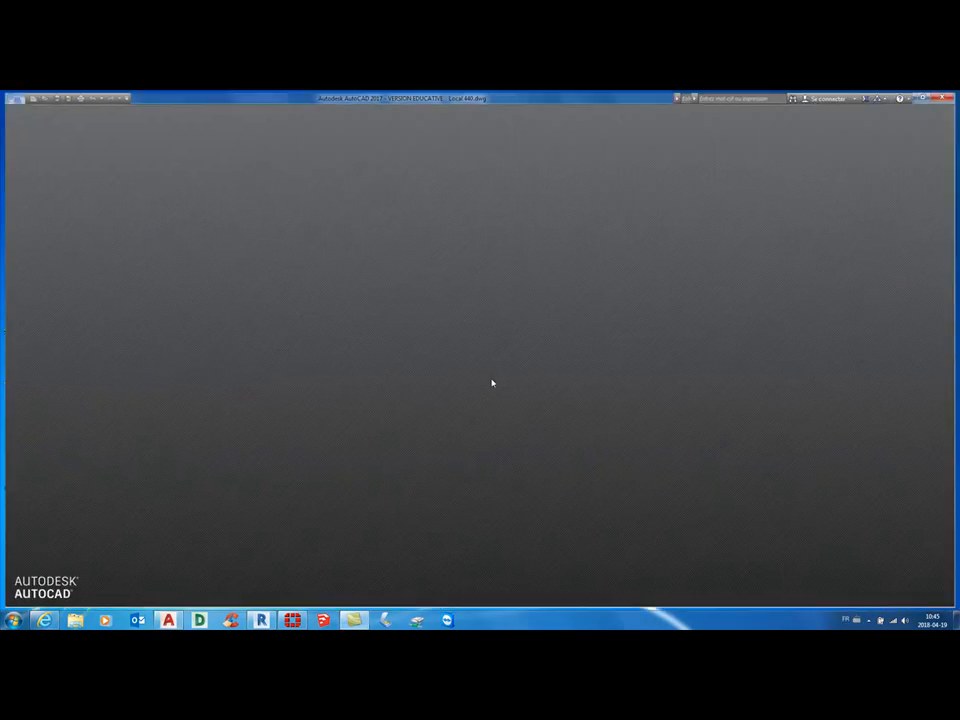
{"action": "left_click", "coordinate": [262, 620]}
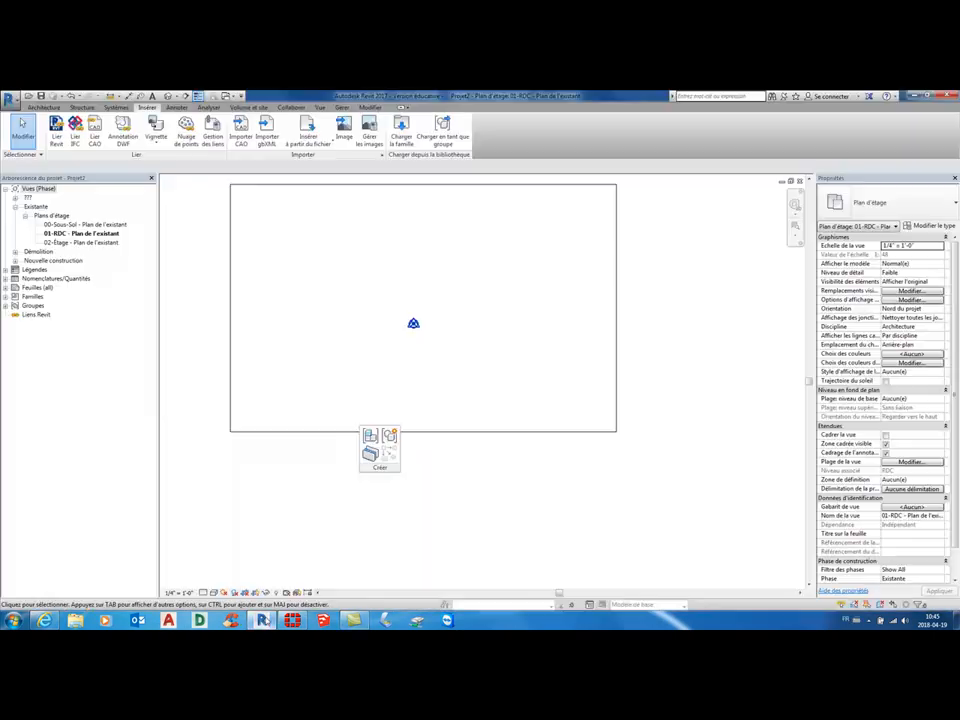
{"action": "left_click", "coordinate": [799, 181]}
{"action": "left_click", "coordinate": [500, 361]}
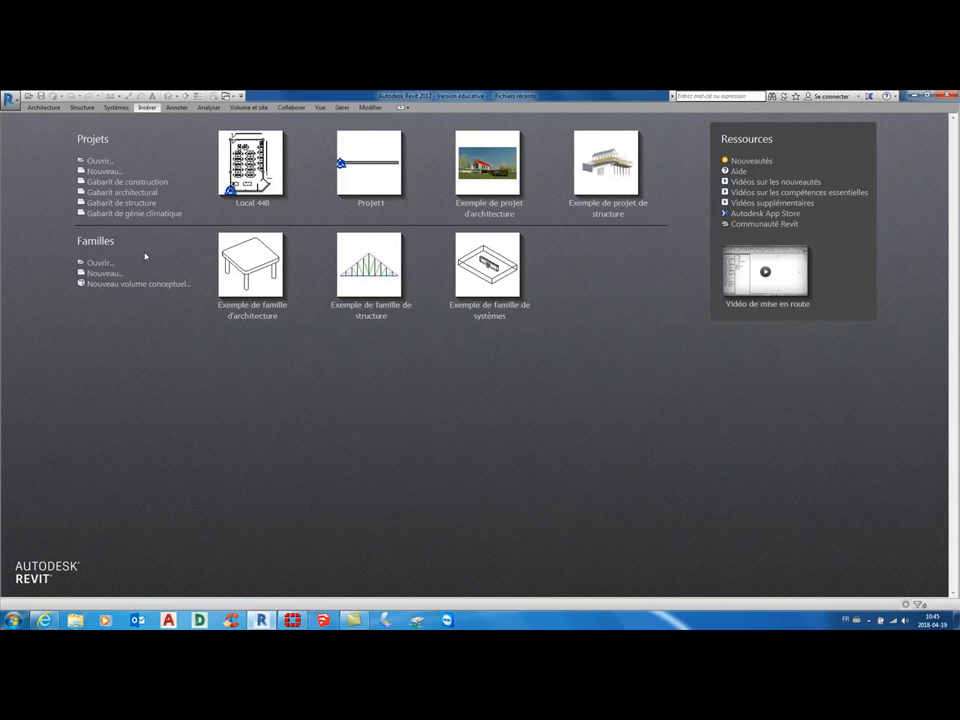
Step: Create a new project from the template DINT Gabarit A2017.rte and delete the long grey element in the 01-RDC plan
{"action": "left_click", "coordinate": [102, 171]}
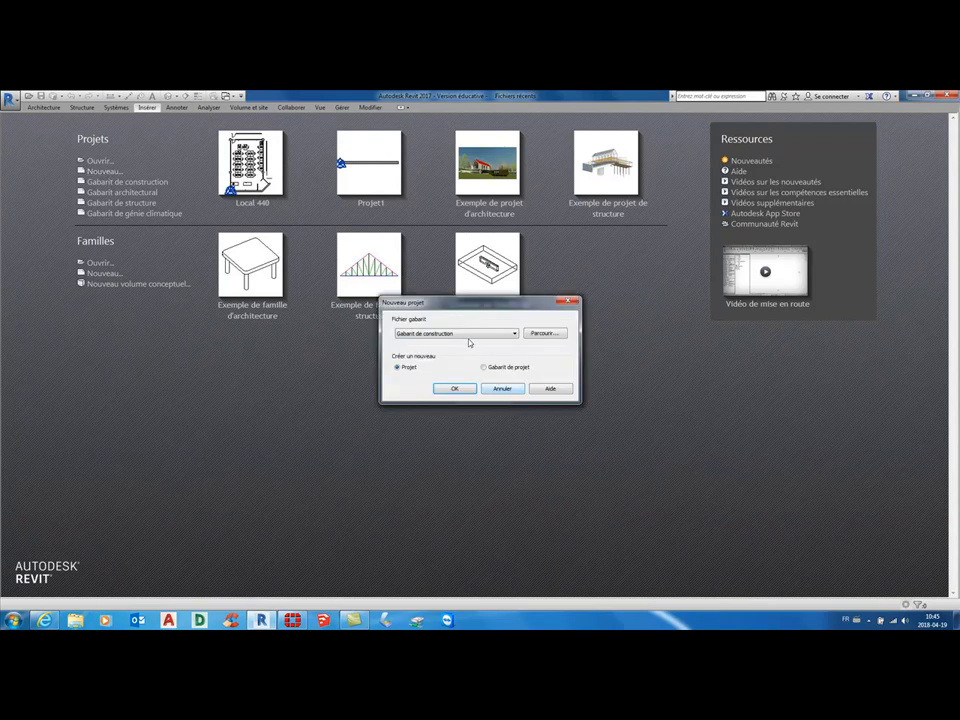
{"action": "left_click", "coordinate": [541, 333]}
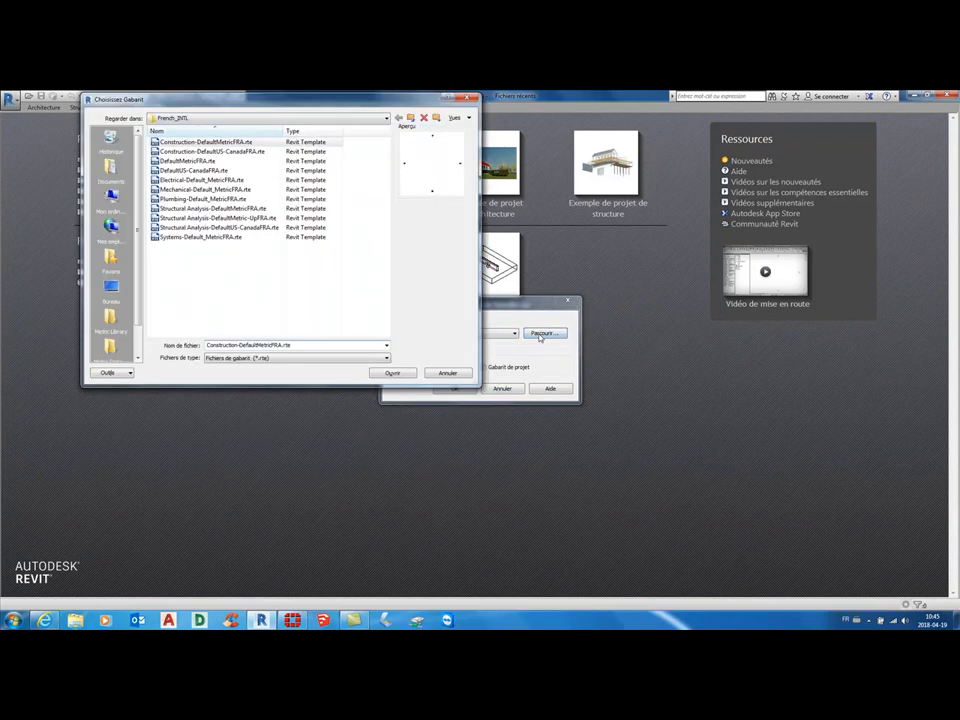
{"action": "left_click_drag", "start_coordinate": [317, 347], "coordinate": [167, 349]}
{"action": "type", "text": "s"}
{"action": "key", "text": "Return"}
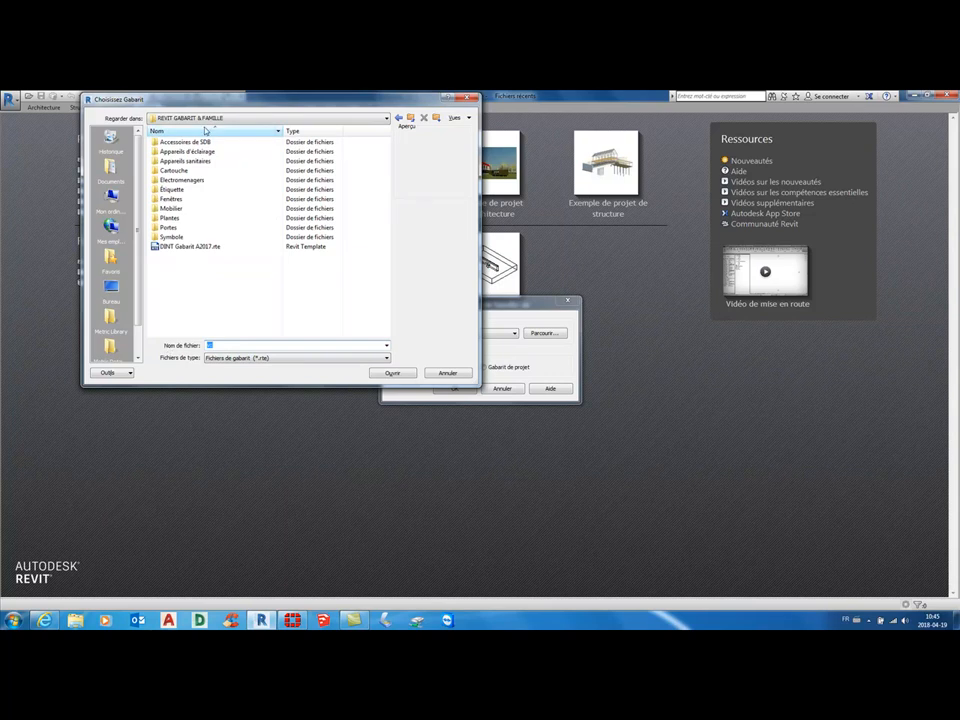
{"action": "left_click", "coordinate": [189, 248]}
{"action": "key", "text": "Return"}
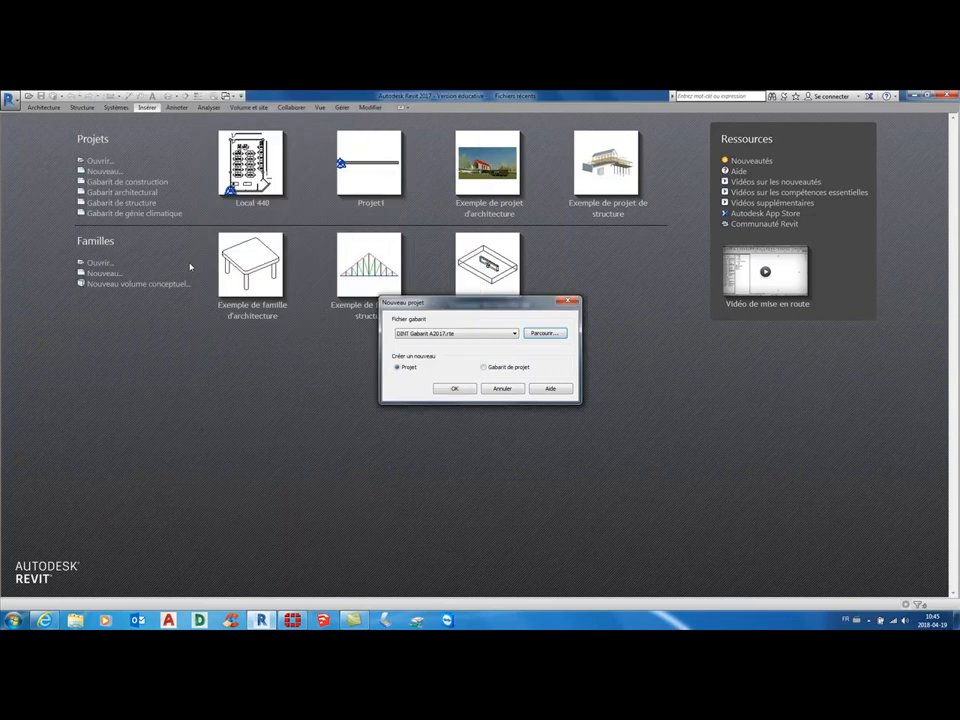
{"action": "left_click", "coordinate": [452, 390]}
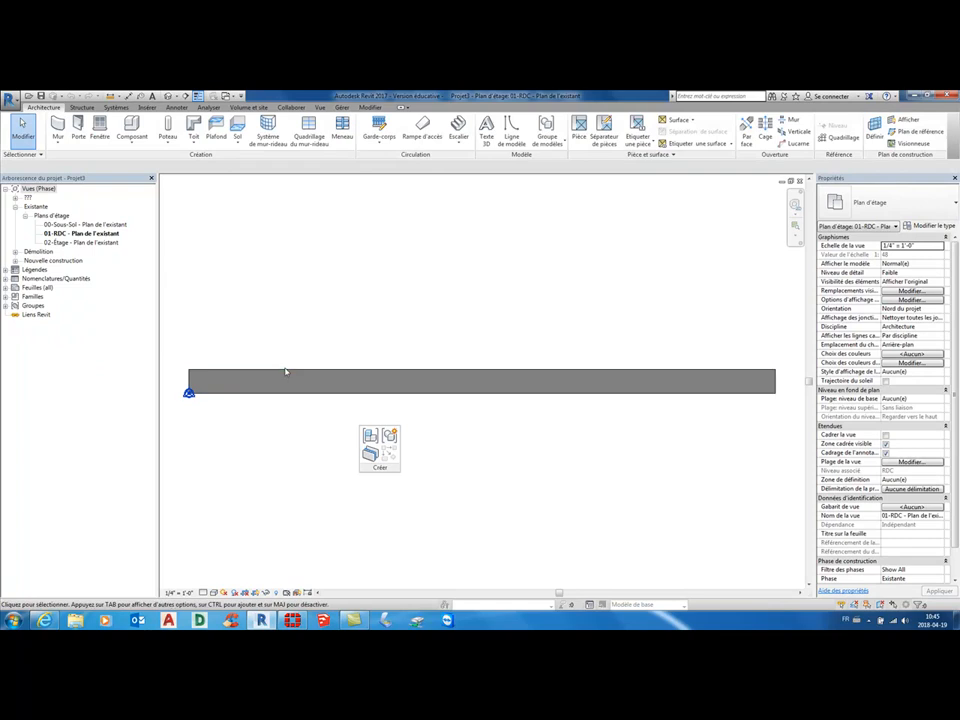
{"action": "left_click", "coordinate": [288, 372]}
{"action": "key", "text": "Delete"}
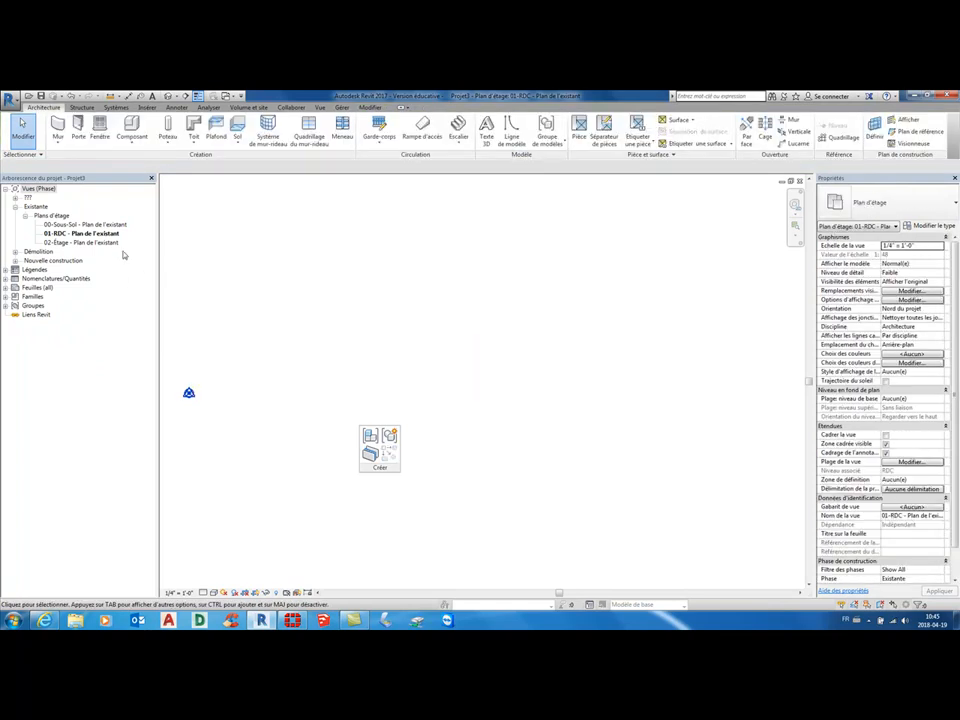
Step: Save the project as Projet3 in the archives folder on drive C
{"action": "left_click", "coordinate": [10, 97]}
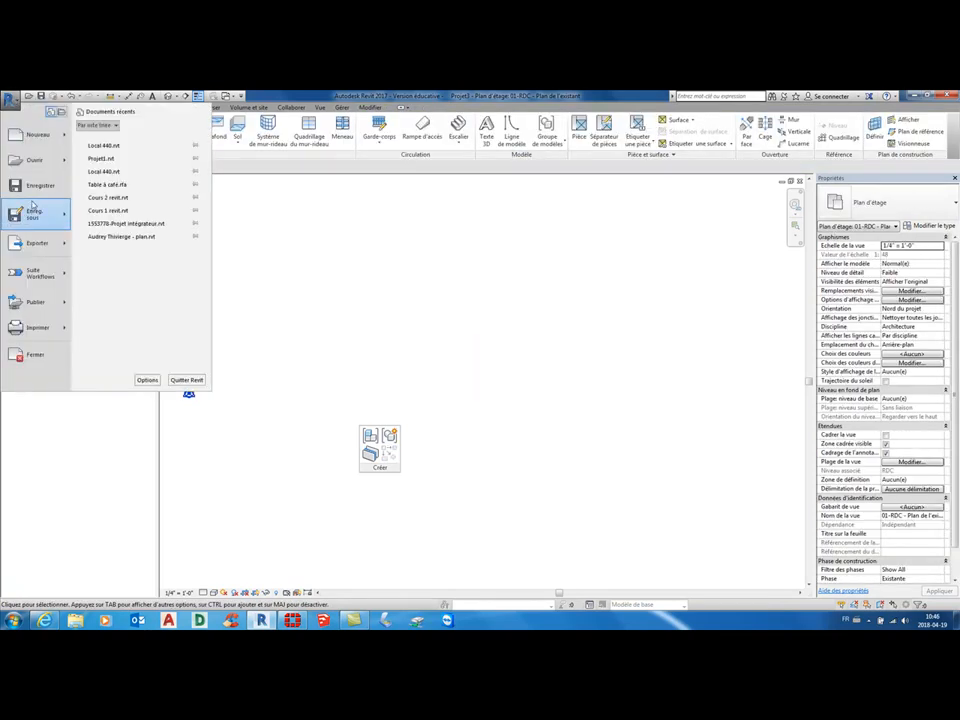
{"action": "mouse_move", "coordinate": [33, 210]}
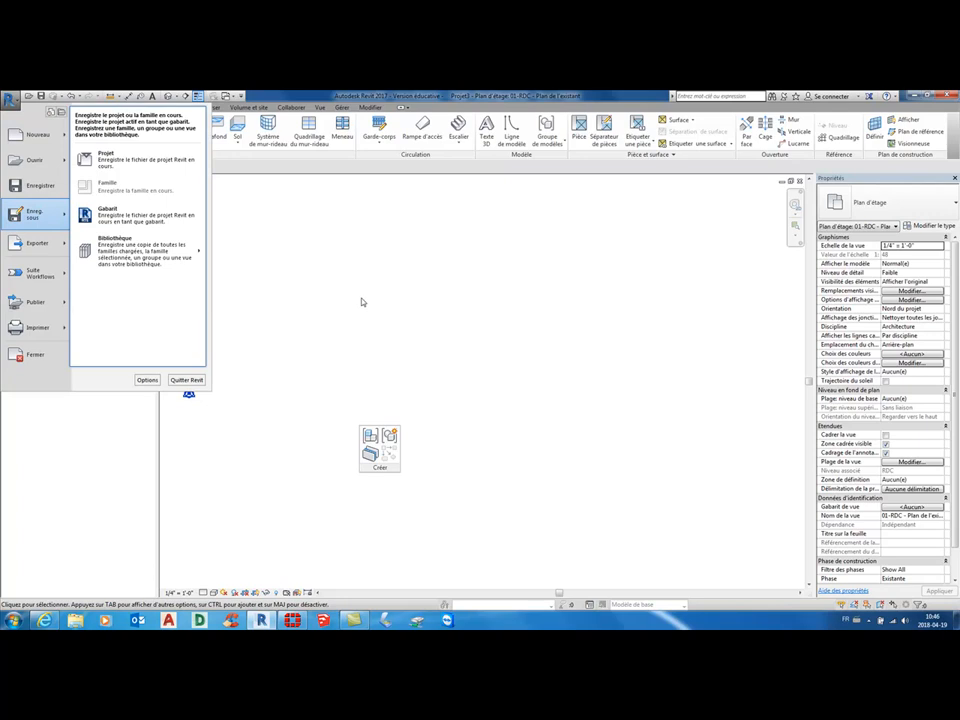
{"action": "left_click", "coordinate": [127, 163]}
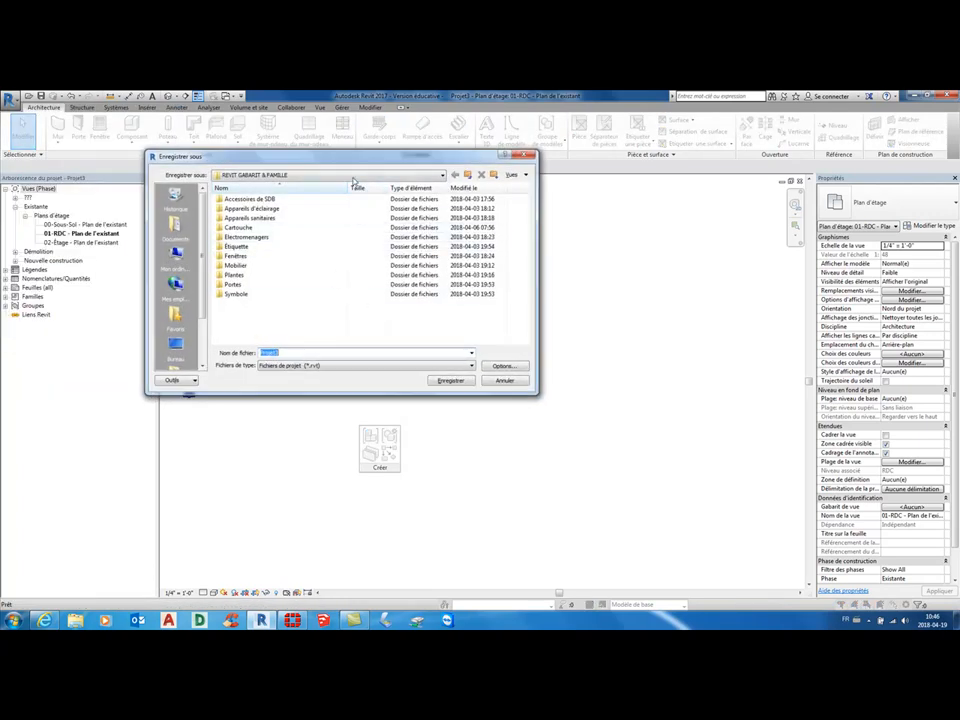
{"action": "left_click", "coordinate": [352, 176]}
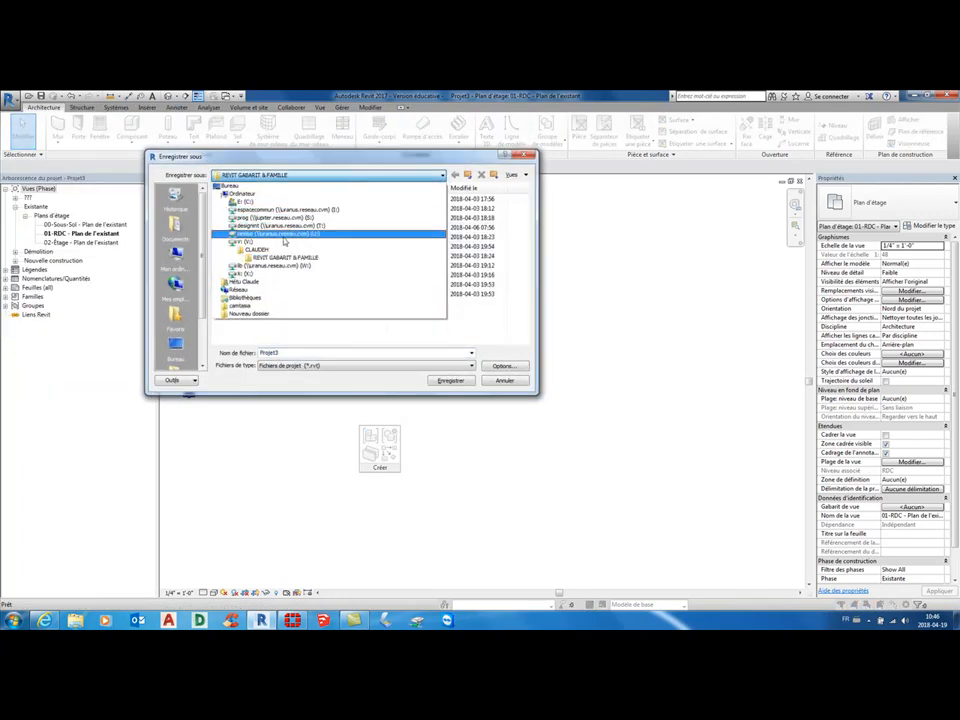
{"action": "left_click", "coordinate": [268, 202]}
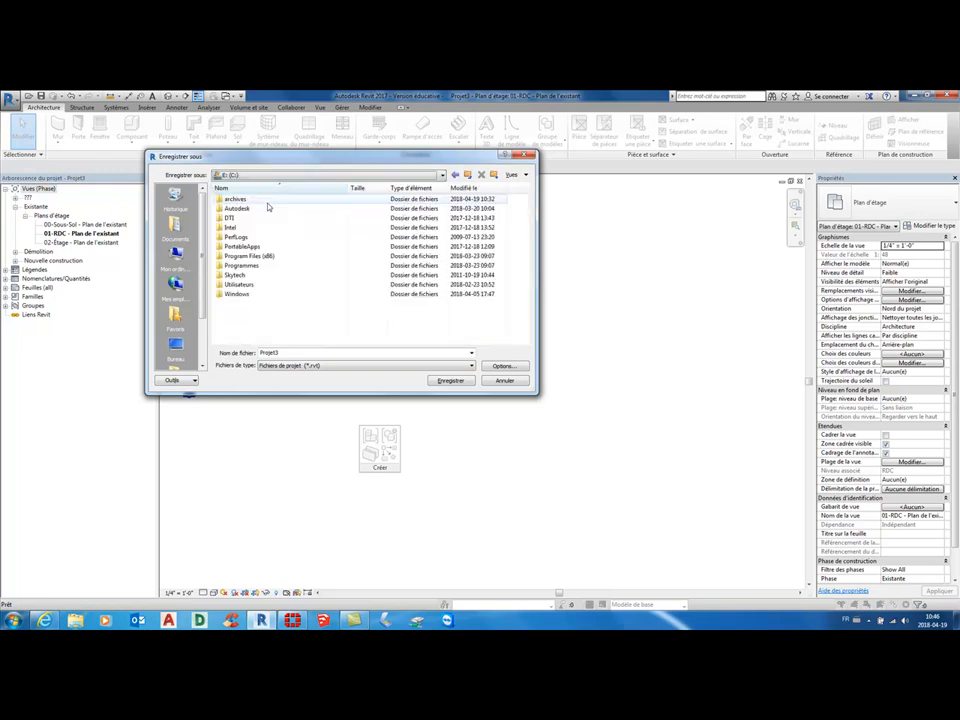
{"action": "double_click", "coordinate": [264, 201]}
{"action": "double_click", "coordinate": [291, 352]}
{"action": "left_click", "coordinate": [291, 352]}
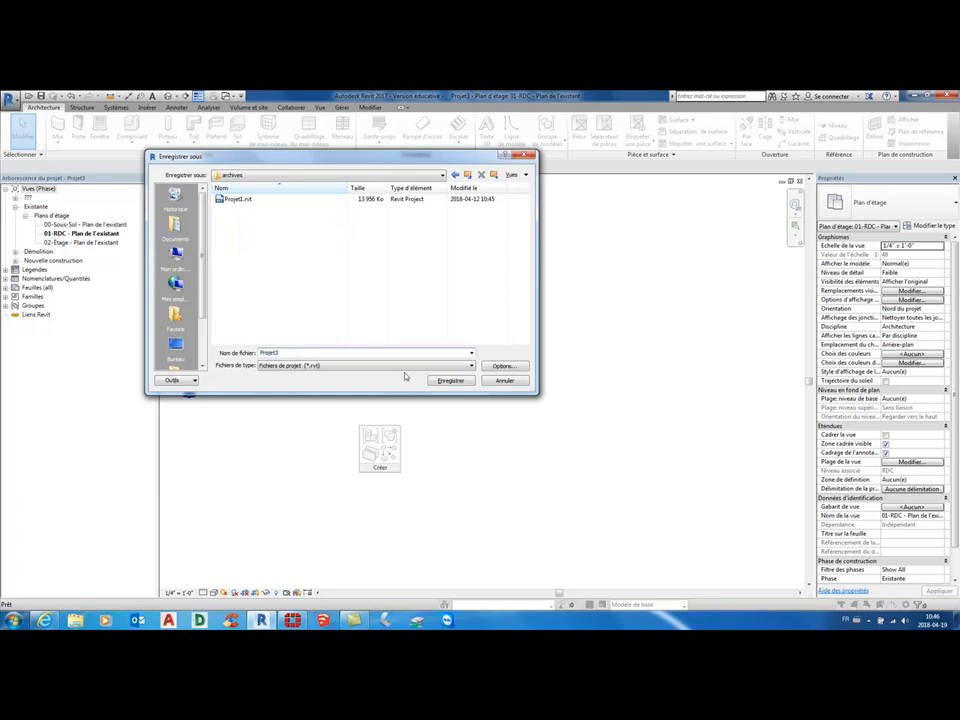
{"action": "left_click", "coordinate": [452, 381]}
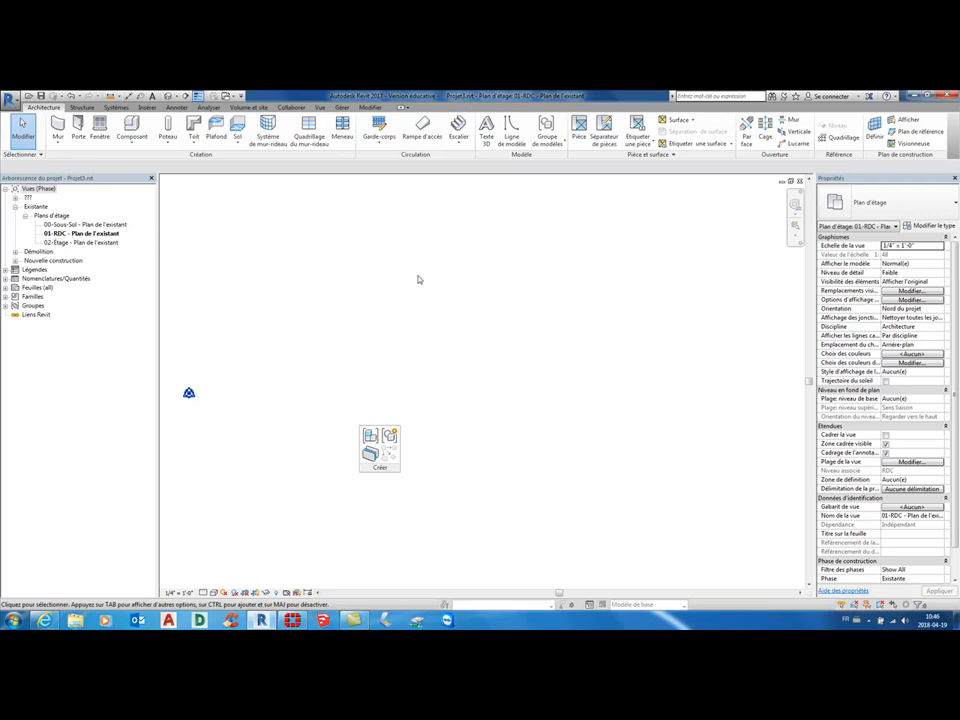
Step: Import relevé.dwg from the desktop onto level RDC with colours set to Conserver and positioning Automatique - Origine à origine
{"action": "left_click", "coordinate": [147, 107]}
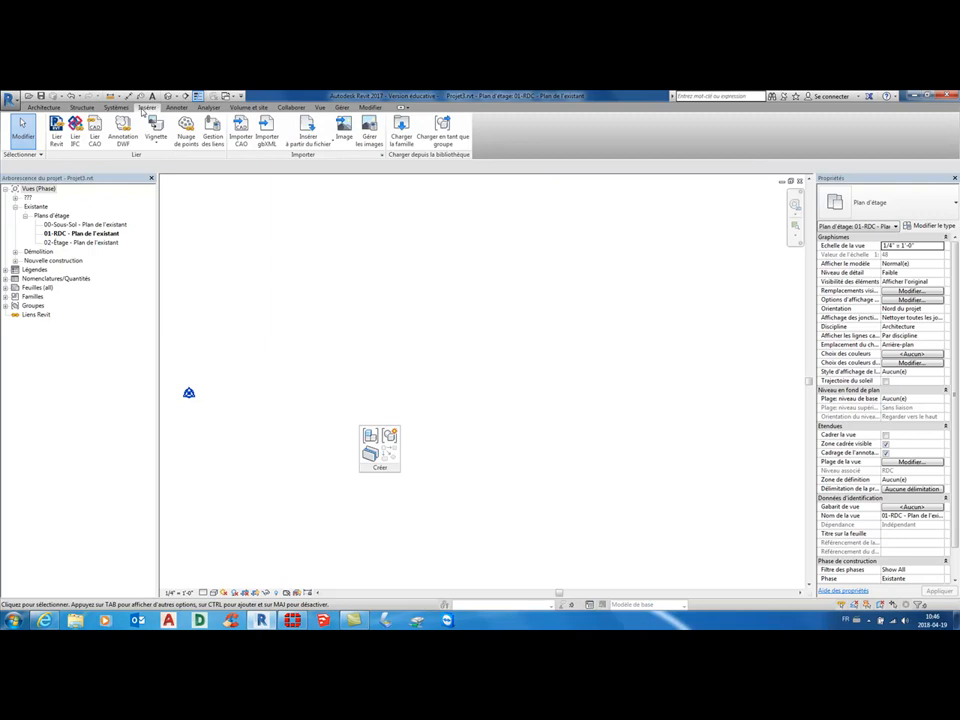
{"action": "left_click", "coordinate": [244, 136]}
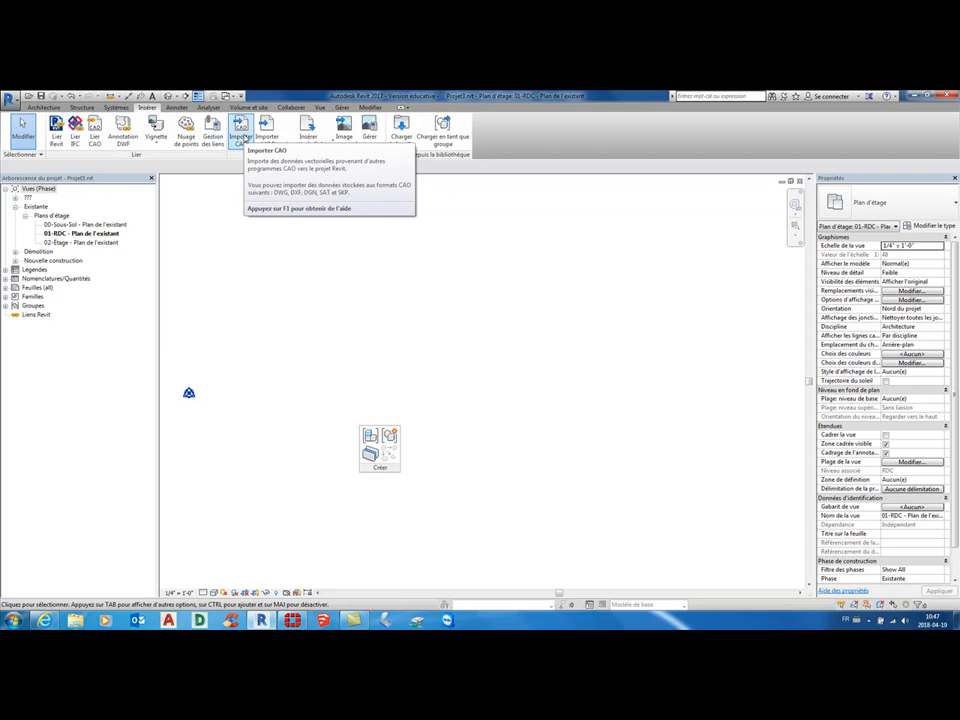
{"action": "left_click", "coordinate": [243, 136]}
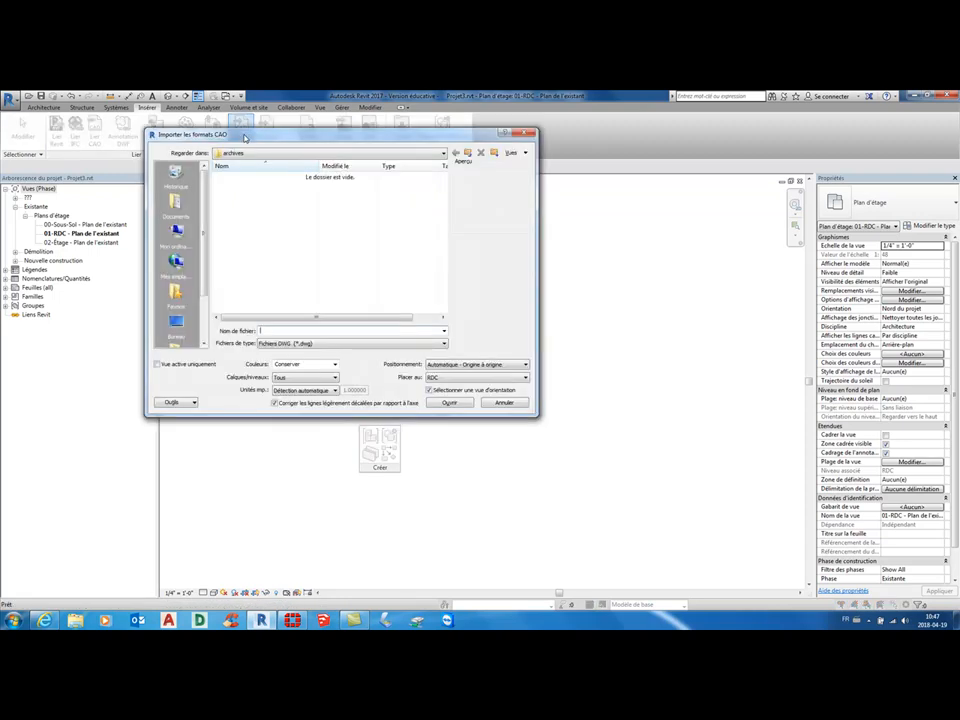
{"action": "left_click", "coordinate": [176, 322]}
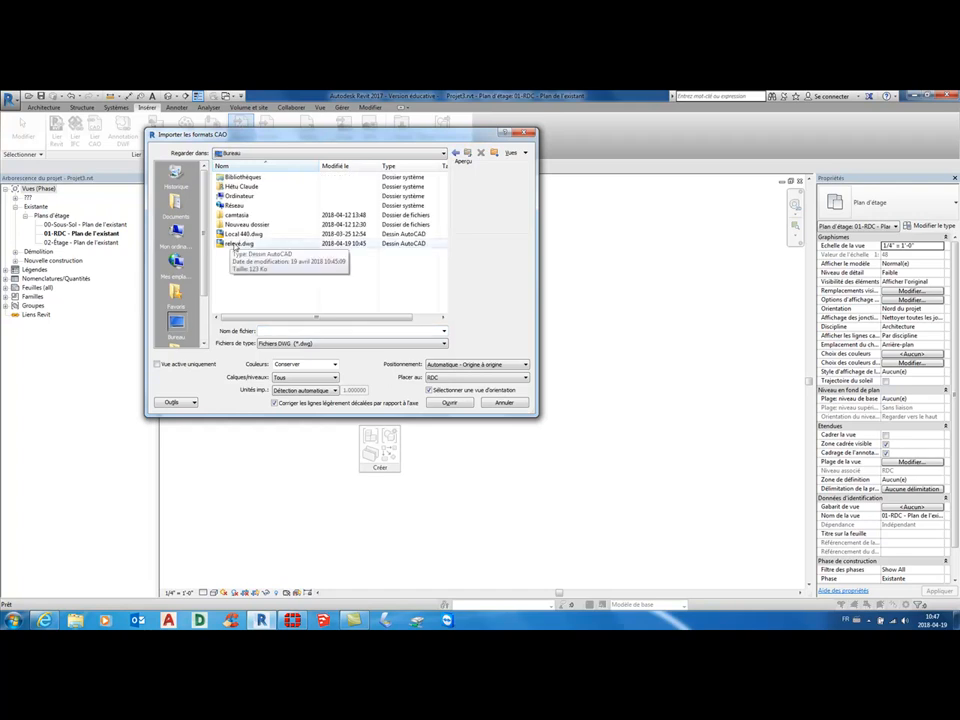
{"action": "left_click", "coordinate": [236, 244]}
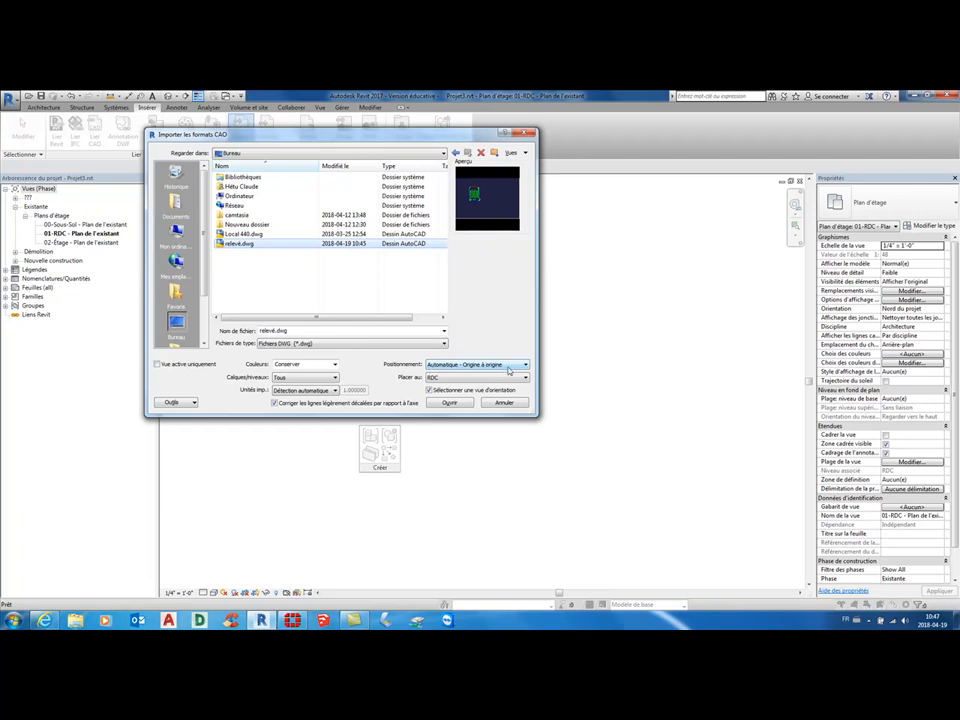
{"action": "left_click", "coordinate": [320, 364]}
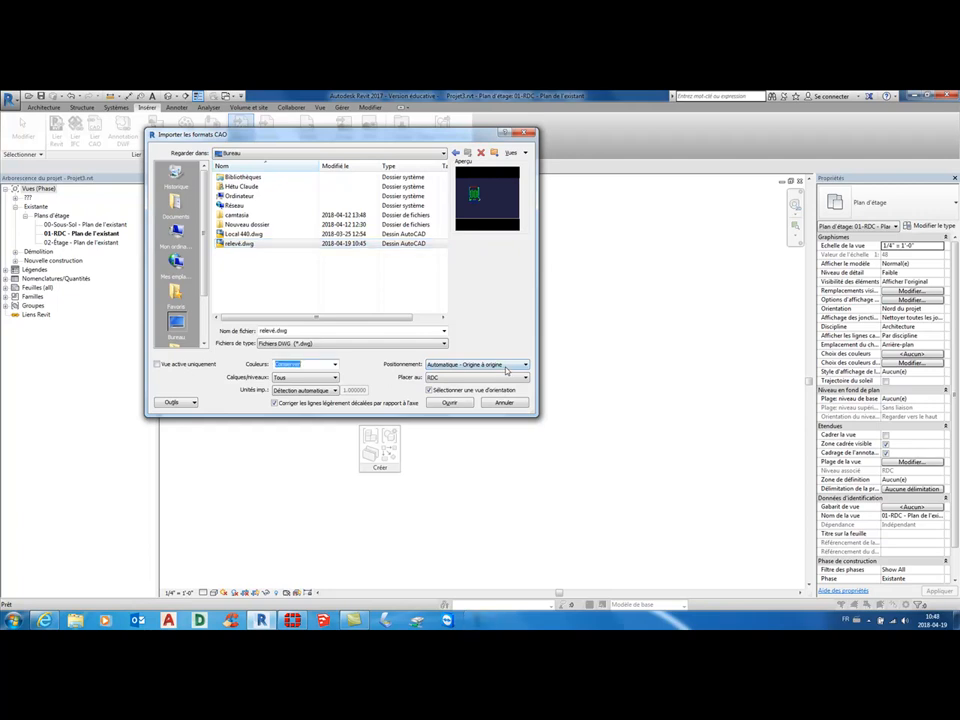
{"action": "left_click", "coordinate": [318, 365]}
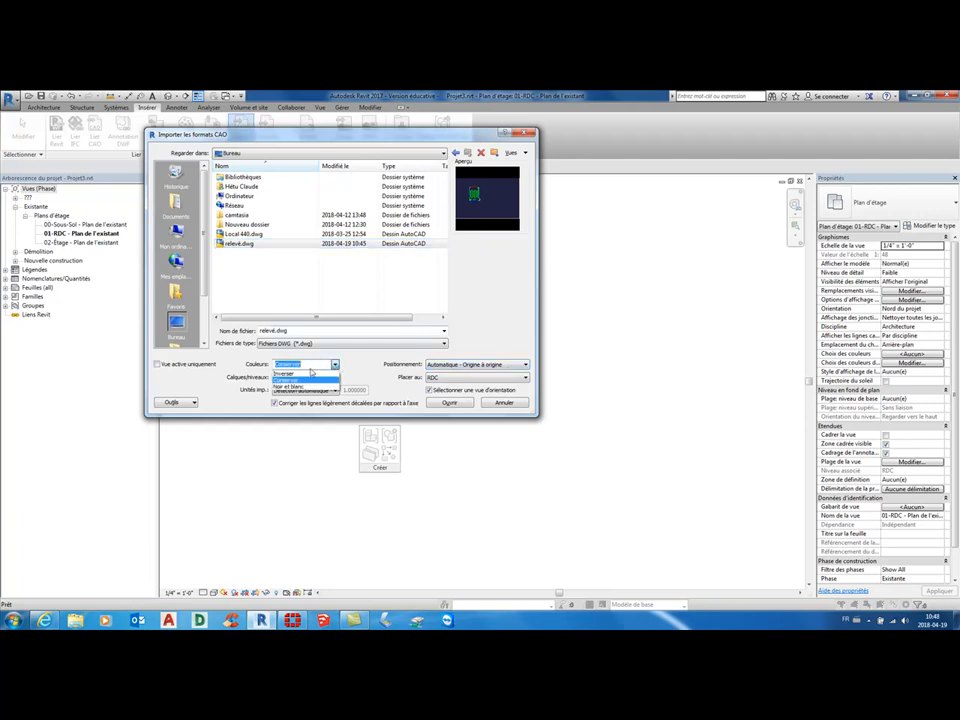
{"action": "left_click", "coordinate": [304, 381]}
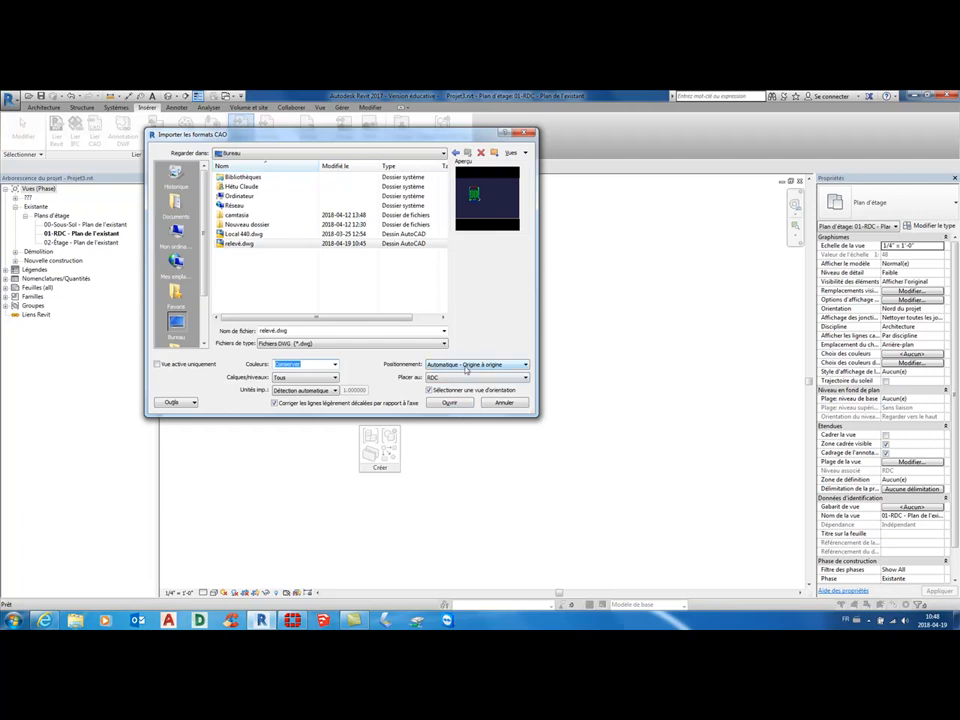
{"action": "left_click", "coordinate": [449, 402]}
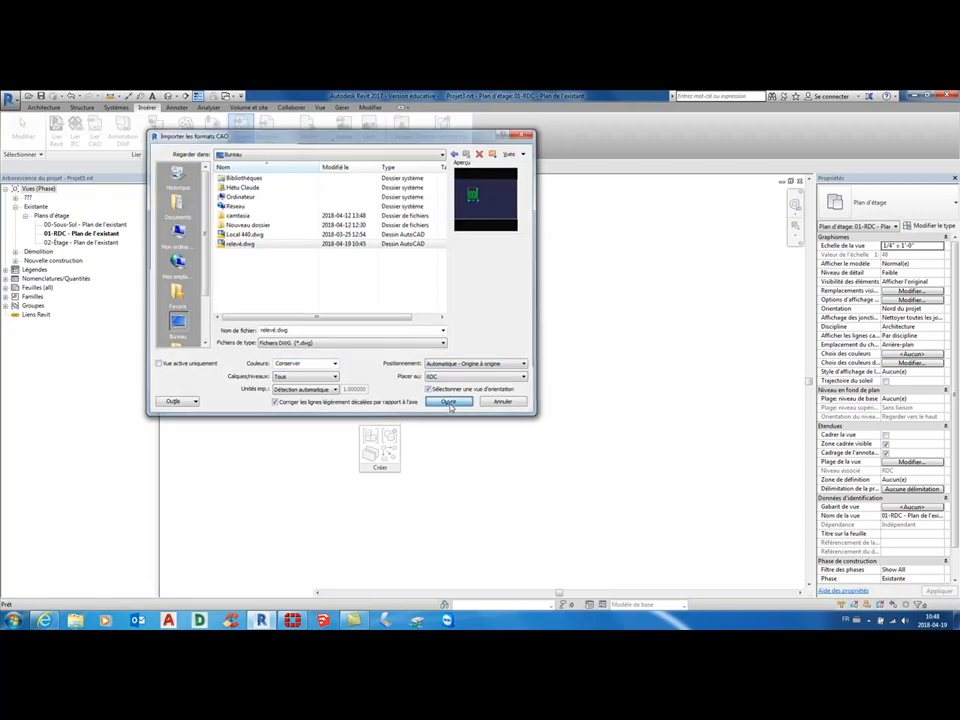
Step: Resize the view's crop region to frame the imported plan, extending its upper edge and pulling the left and lower edges inward
{"action": "scroll", "coordinate": [456, 396], "scroll_direction": "down", "scroll_amount": 3}
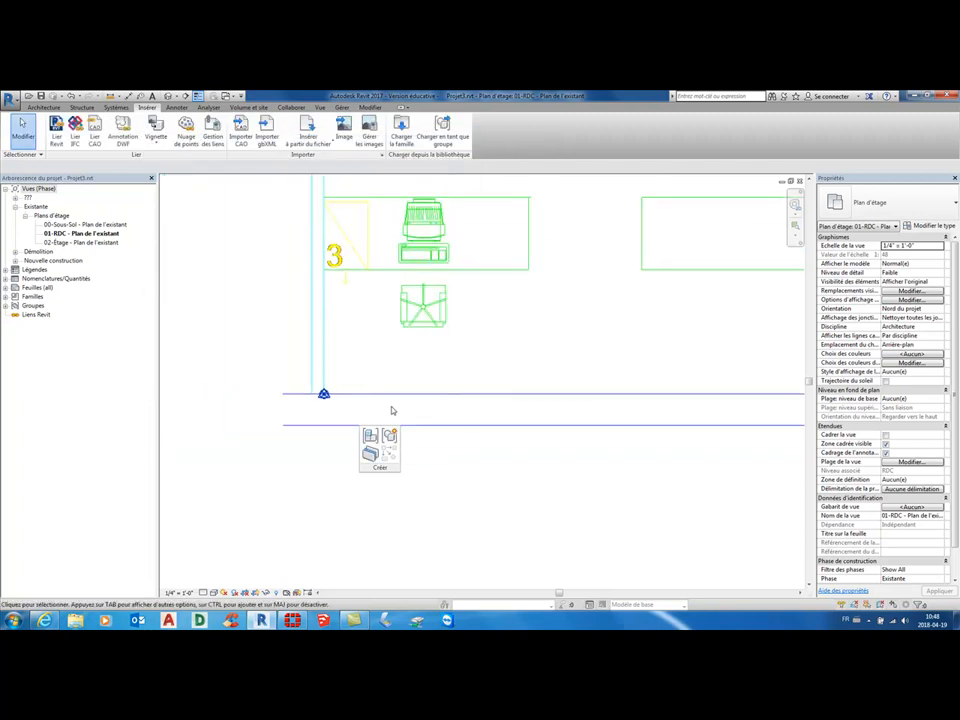
{"action": "scroll", "coordinate": [435, 414], "scroll_direction": "down", "scroll_amount": 3}
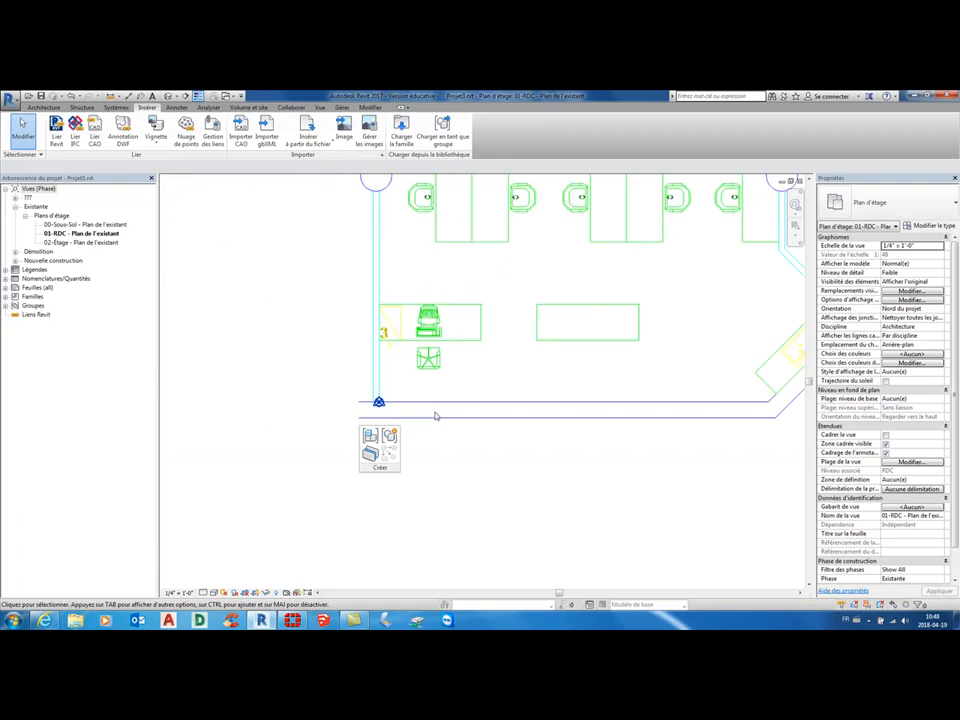
{"action": "left_click_drag", "start_coordinate": [395, 468], "coordinate": [523, 156]}
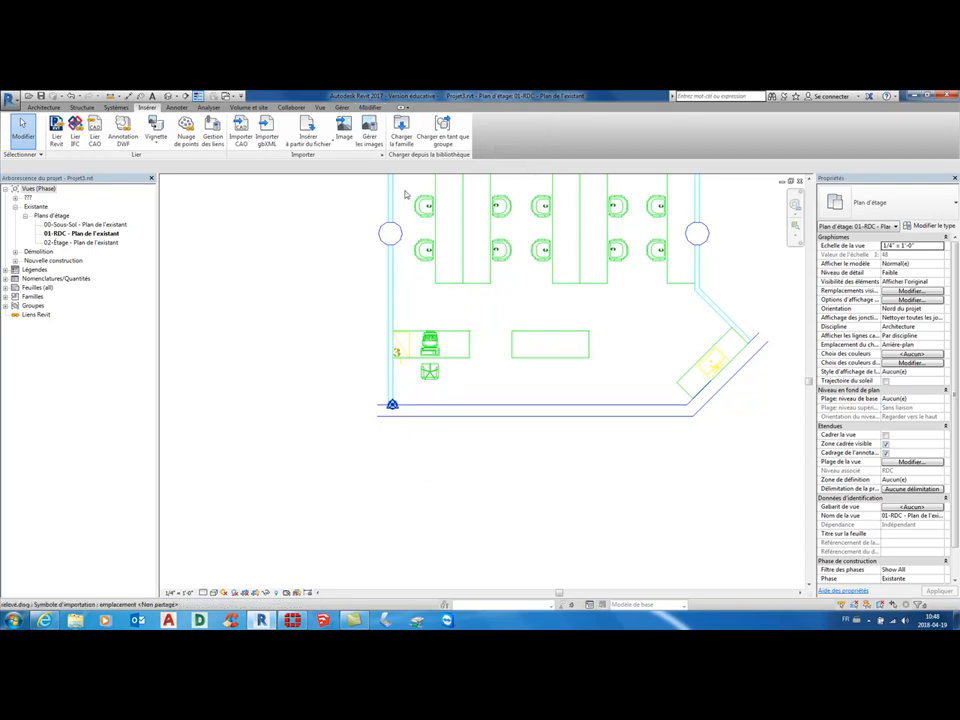
{"action": "scroll", "coordinate": [484, 431], "scroll_direction": "down", "scroll_amount": 4}
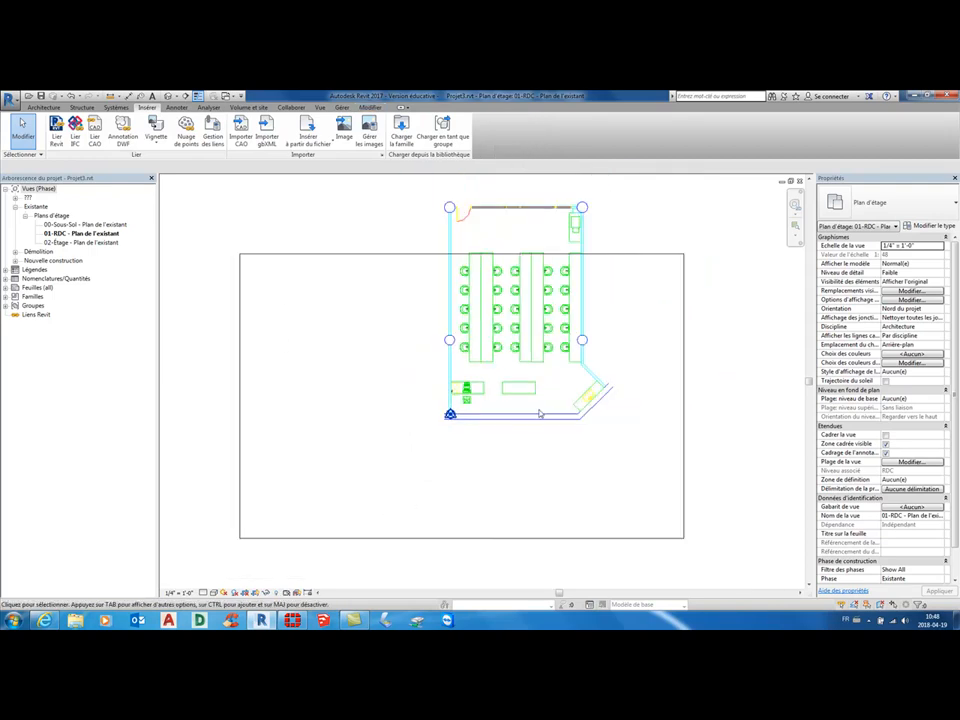
{"action": "scroll", "coordinate": [592, 454], "scroll_direction": "down", "scroll_amount": 1}
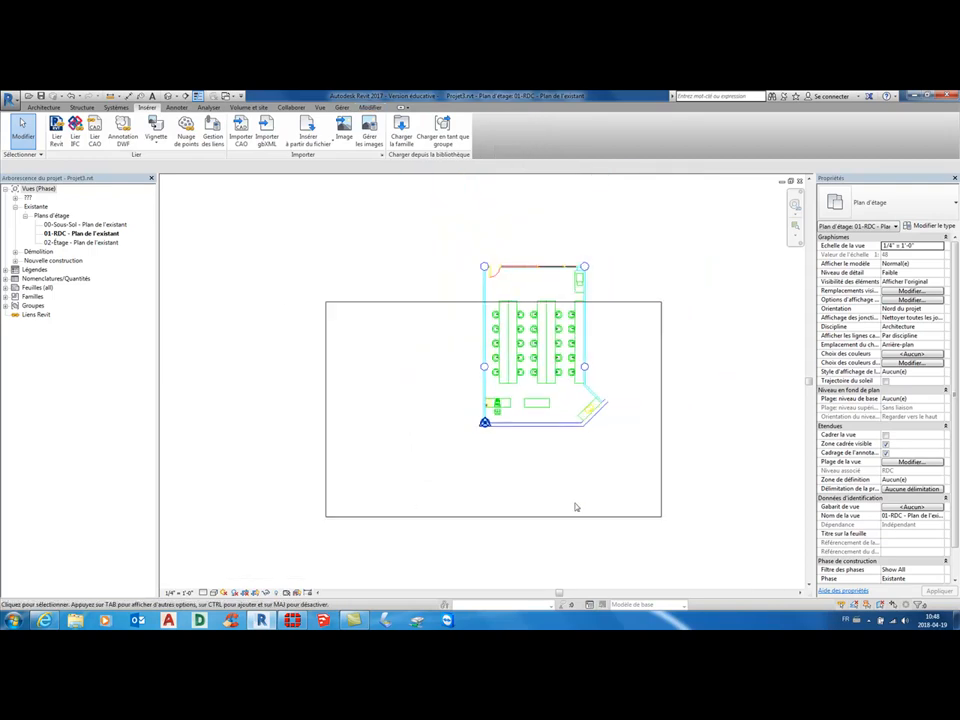
{"action": "left_click", "coordinate": [555, 517]}
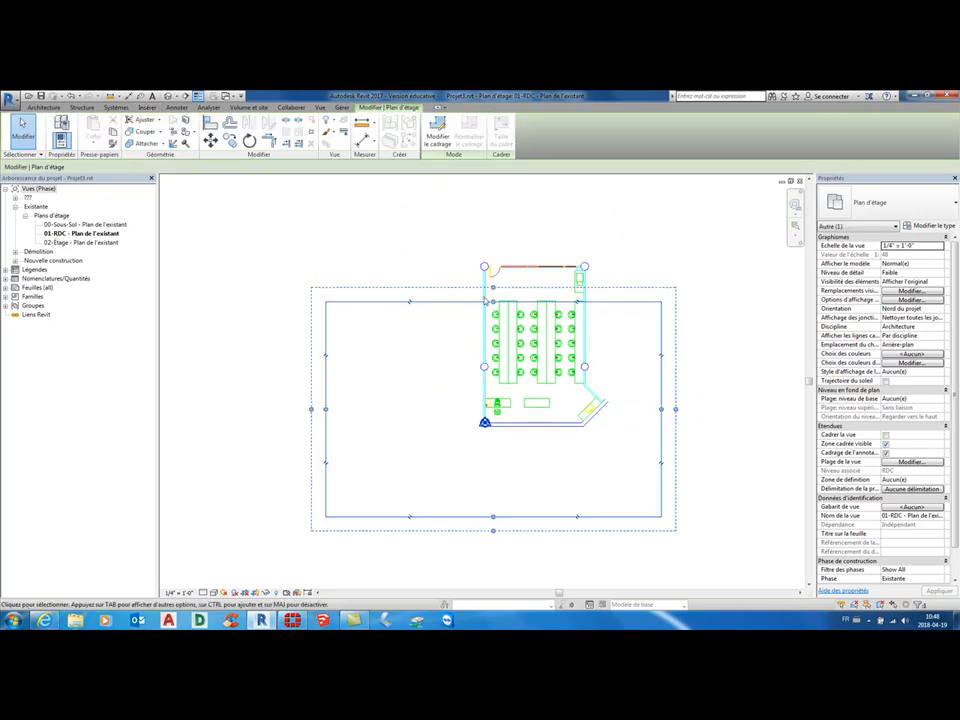
{"action": "left_click_drag", "start_coordinate": [493, 301], "coordinate": [497, 231]}
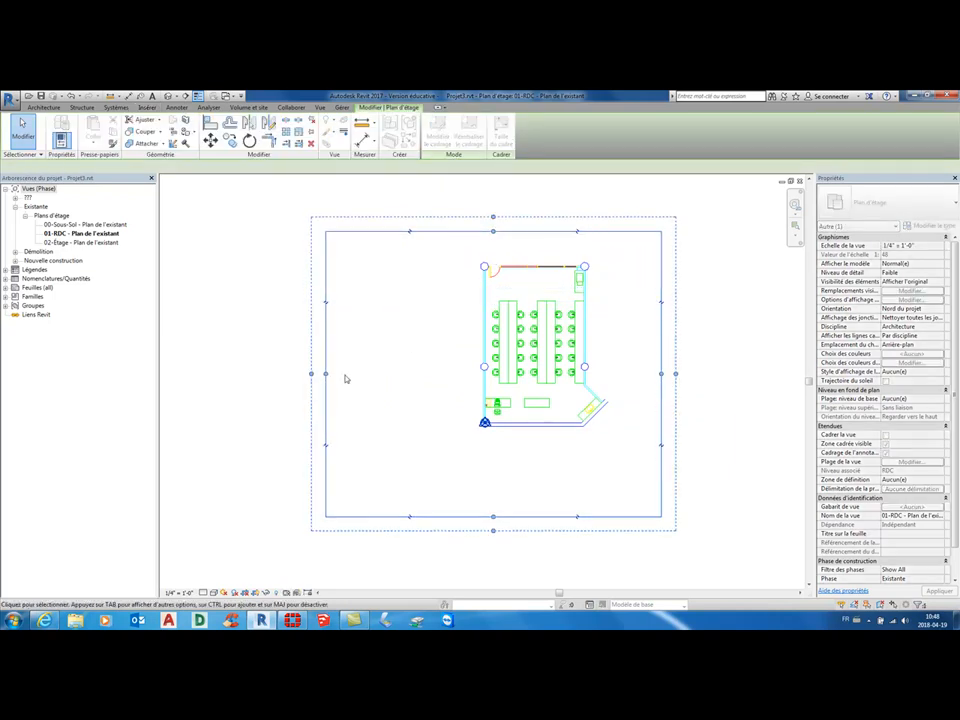
{"action": "left_click_drag", "start_coordinate": [326, 374], "coordinate": [419, 380]}
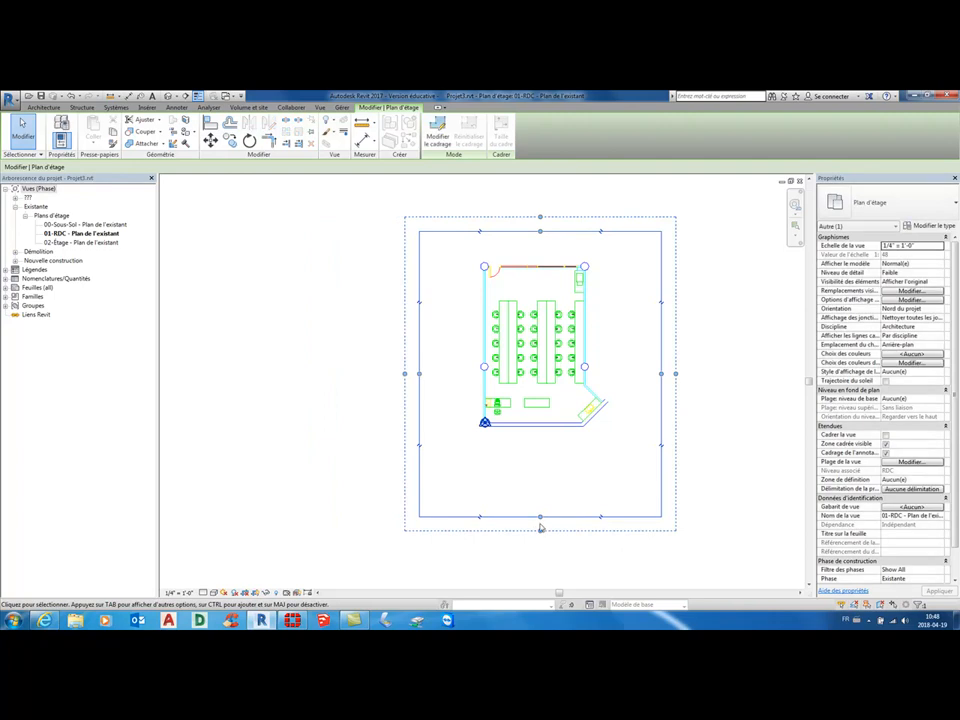
{"action": "left_click_drag", "start_coordinate": [540, 517], "coordinate": [540, 470]}
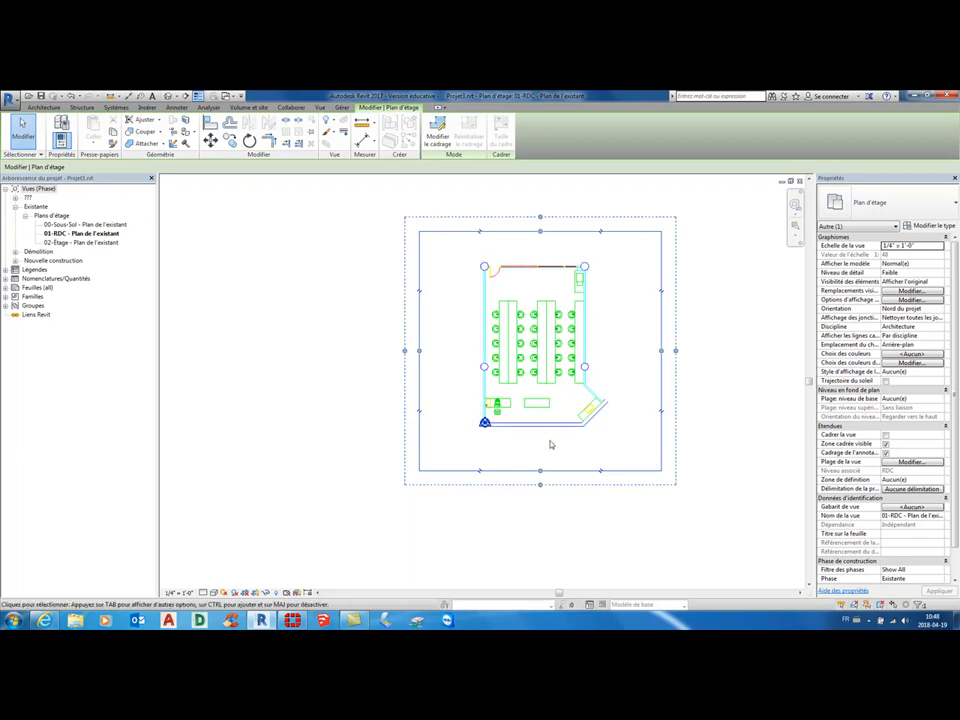
{"action": "left_click", "coordinate": [666, 525]}
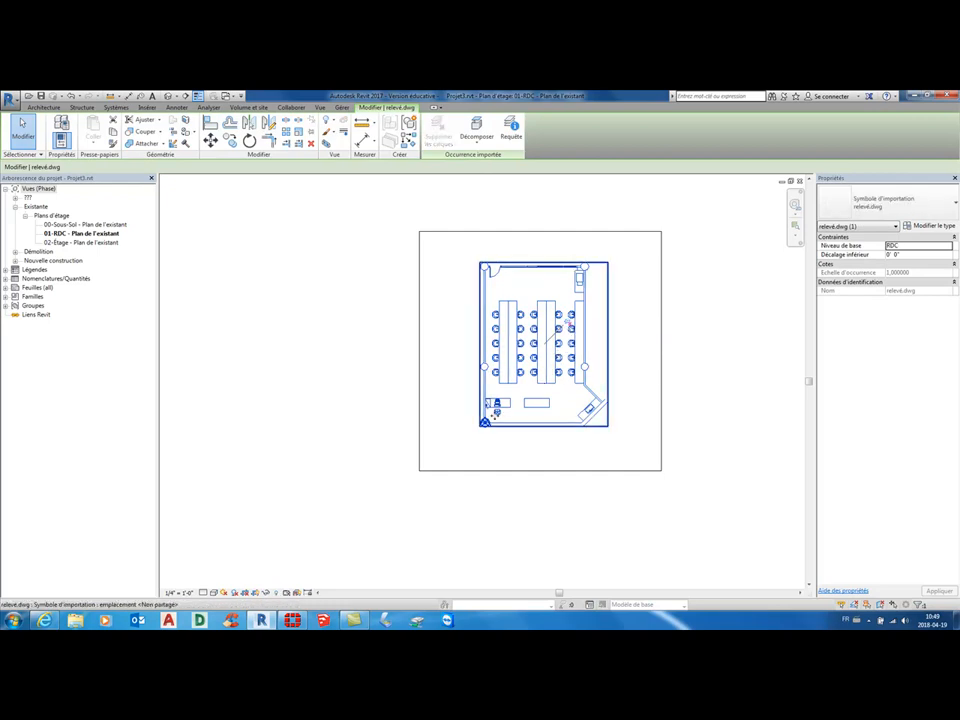
Step: Shift the imported plan off the origin and move it back, placing its lower-left inner wall corner on the survey point
{"action": "left_click_drag", "start_coordinate": [487, 418], "coordinate": [546, 424]}
{"action": "scroll", "coordinate": [539, 414], "scroll_direction": "up", "scroll_amount": 5}
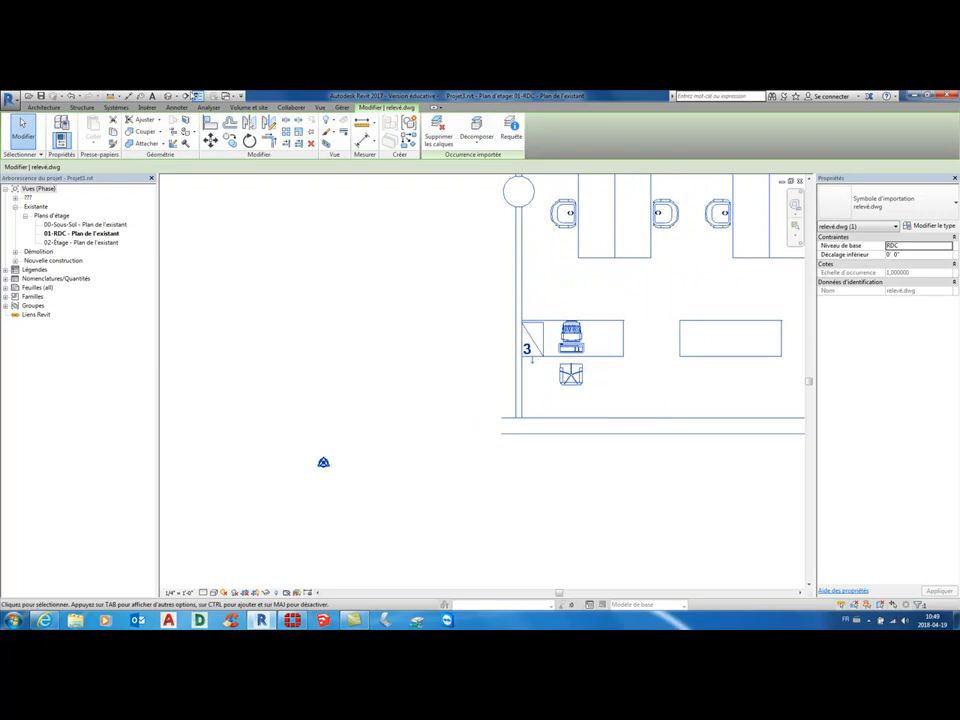
{"action": "left_click", "coordinate": [210, 139]}
{"action": "left_click", "coordinate": [522, 432]}
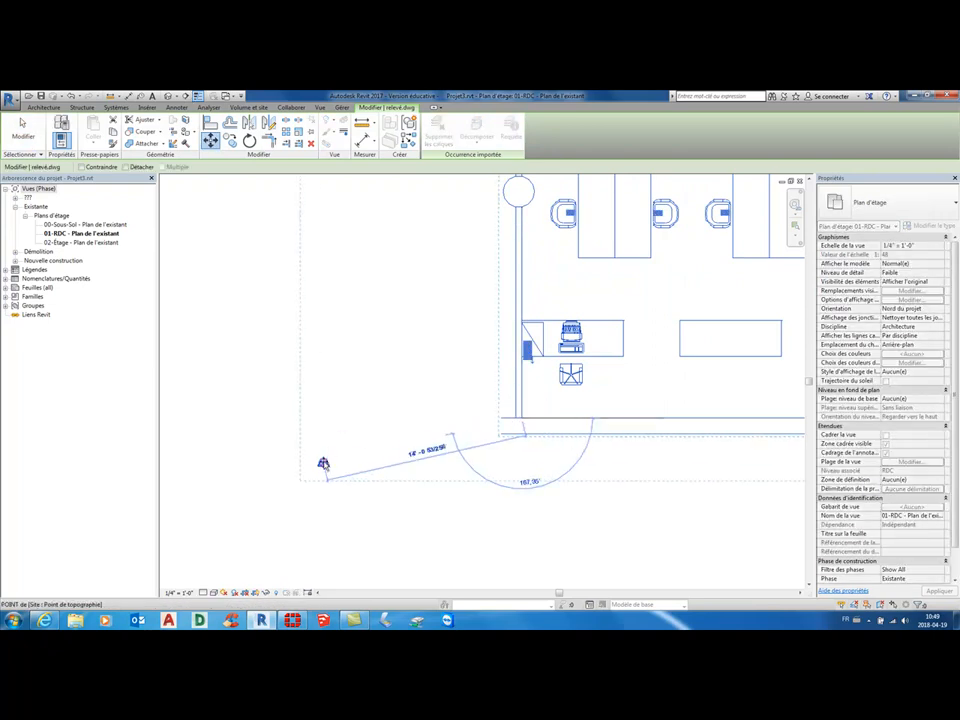
{"action": "left_click", "coordinate": [323, 463]}
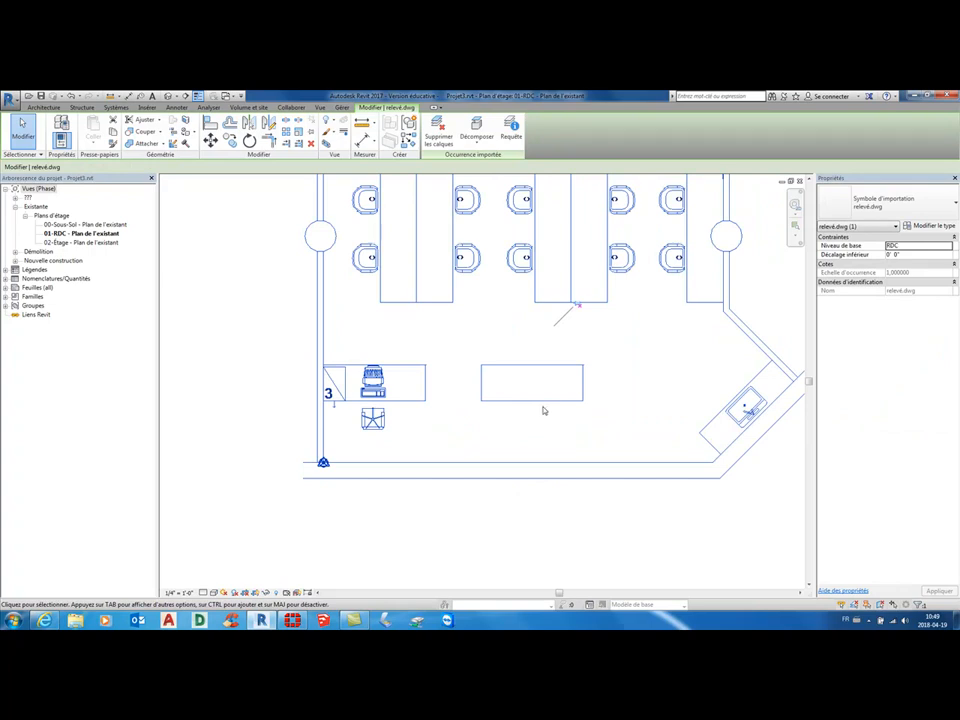
Step: Pin the imported relevé.dwg plan in place and deselect it
{"action": "left_click", "coordinate": [577, 307]}
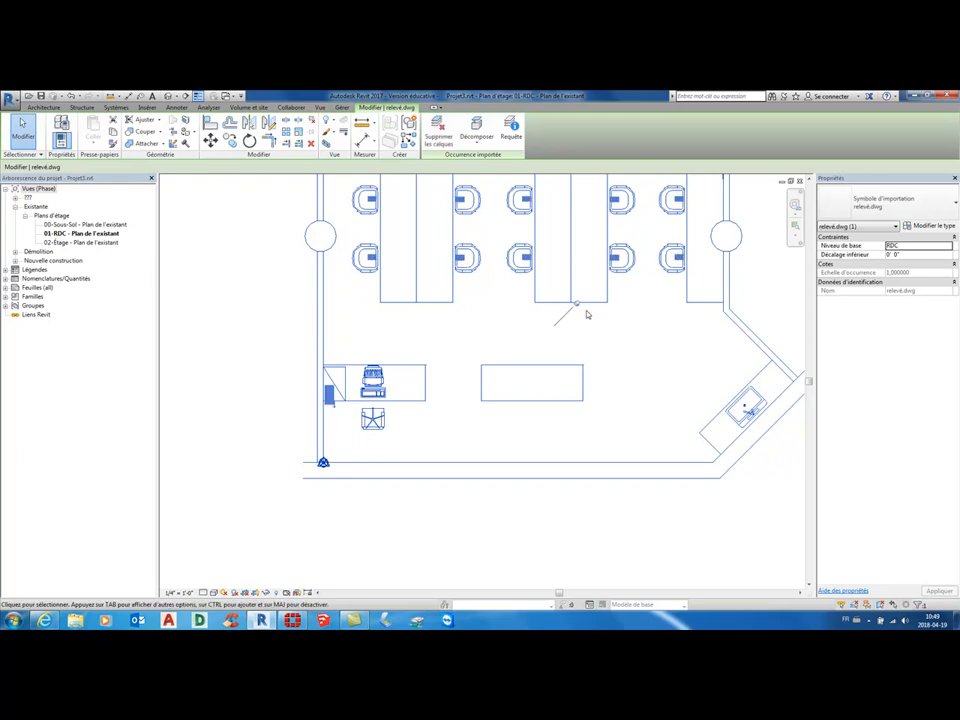
{"action": "left_click", "coordinate": [583, 314]}
{"action": "key", "text": "Escape"}
Step: Open the view's visibility/graphics overrides for imported categories and expand the layers of relevé.dwg
{"action": "scroll", "coordinate": [594, 328], "scroll_direction": "down", "scroll_amount": 4}
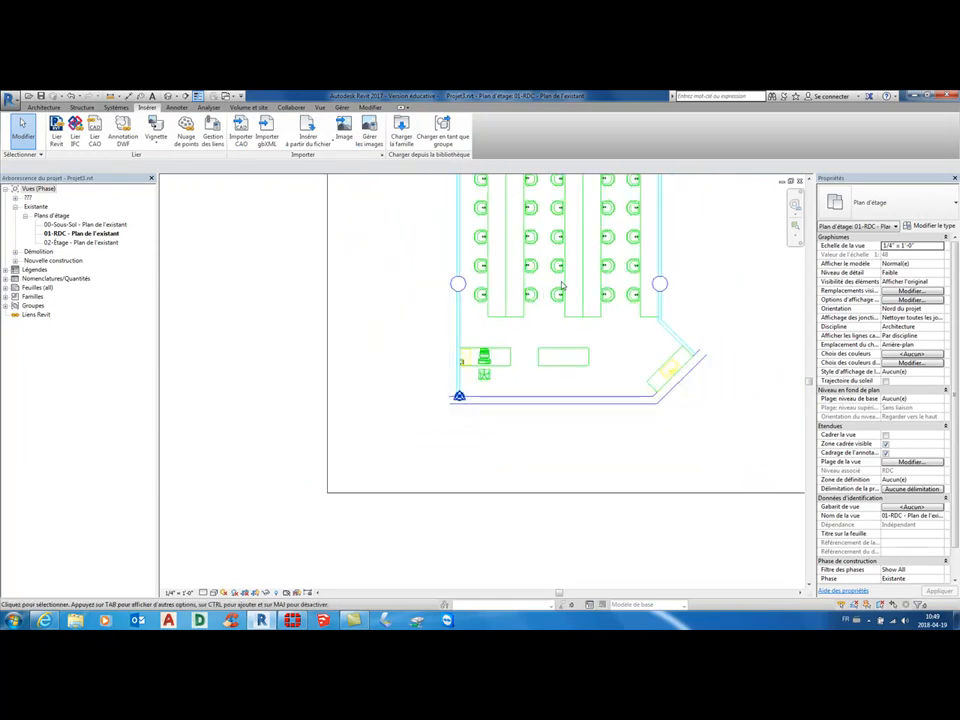
{"action": "scroll", "coordinate": [576, 333], "scroll_direction": "down", "scroll_amount": 2}
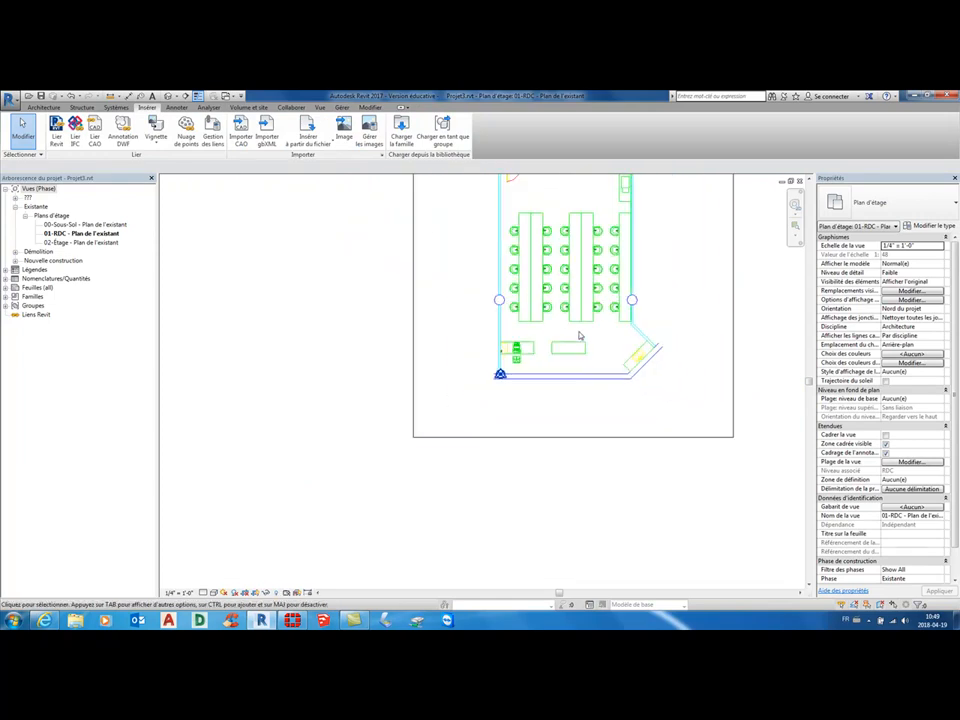
{"action": "scroll", "coordinate": [573, 362], "scroll_direction": "up", "scroll_amount": 1}
{"action": "scroll", "coordinate": [679, 332], "scroll_direction": "up", "scroll_amount": 3}
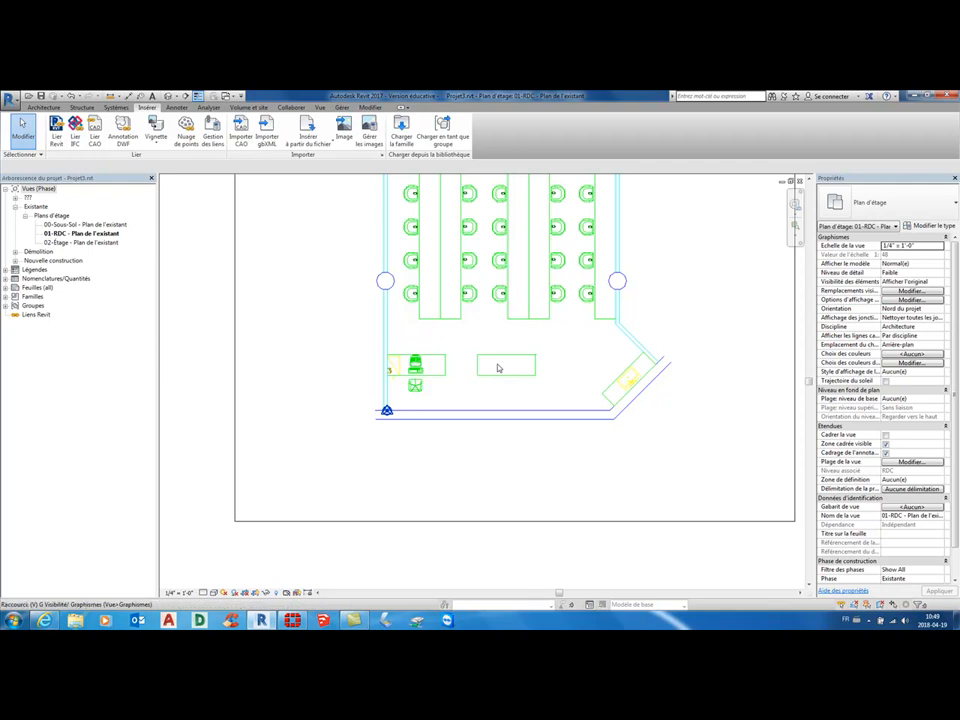
{"action": "key", "text": "v"}
{"action": "key", "text": "g"}
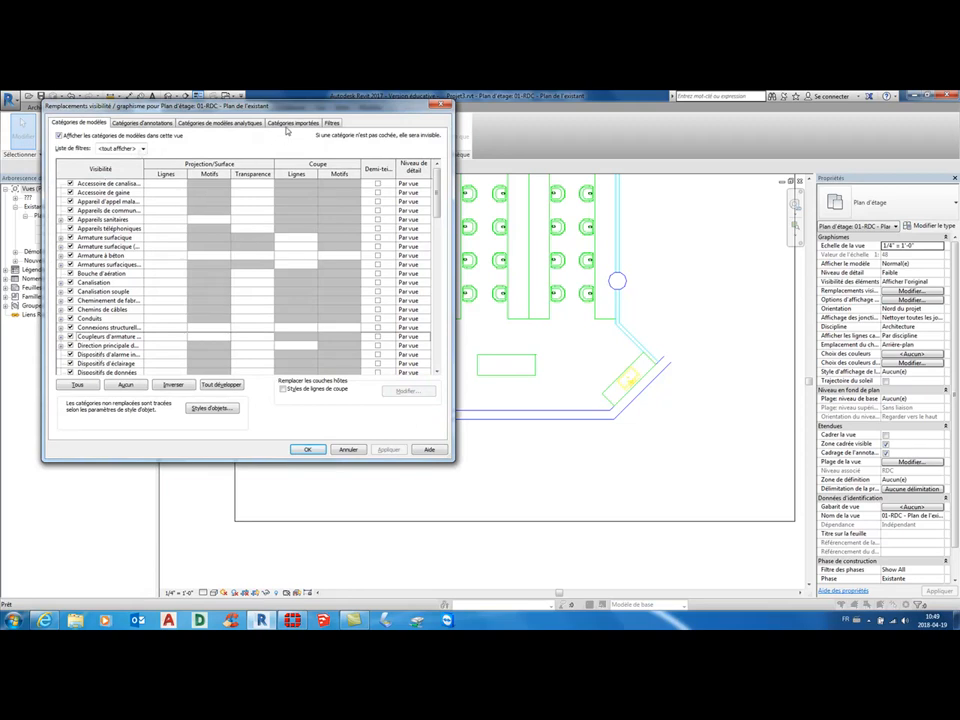
{"action": "left_click", "coordinate": [289, 124]}
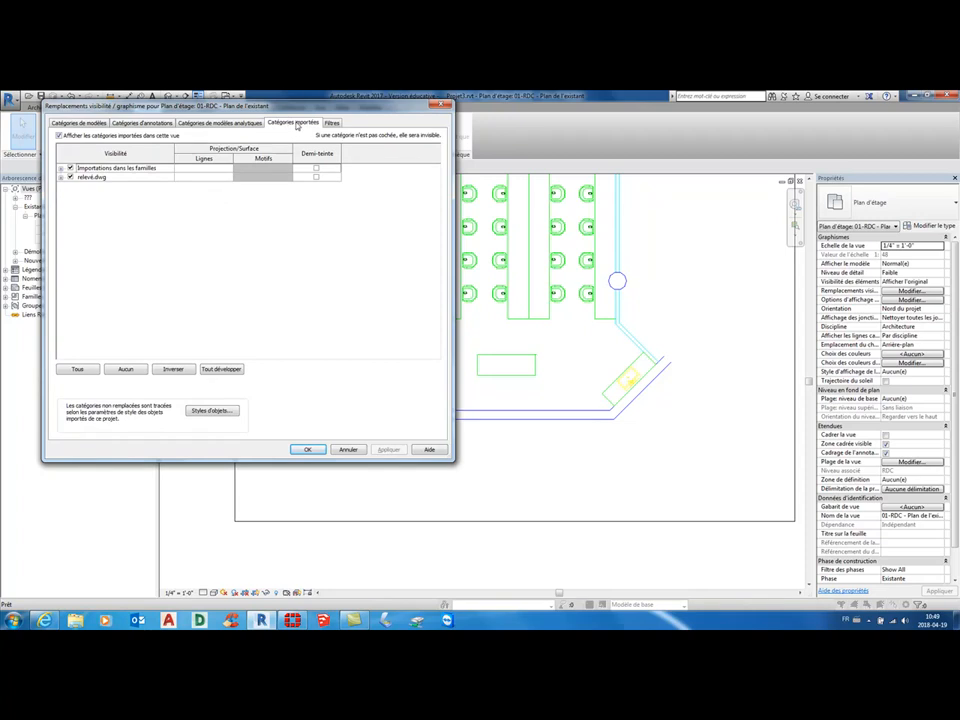
{"action": "left_click", "coordinate": [61, 179]}
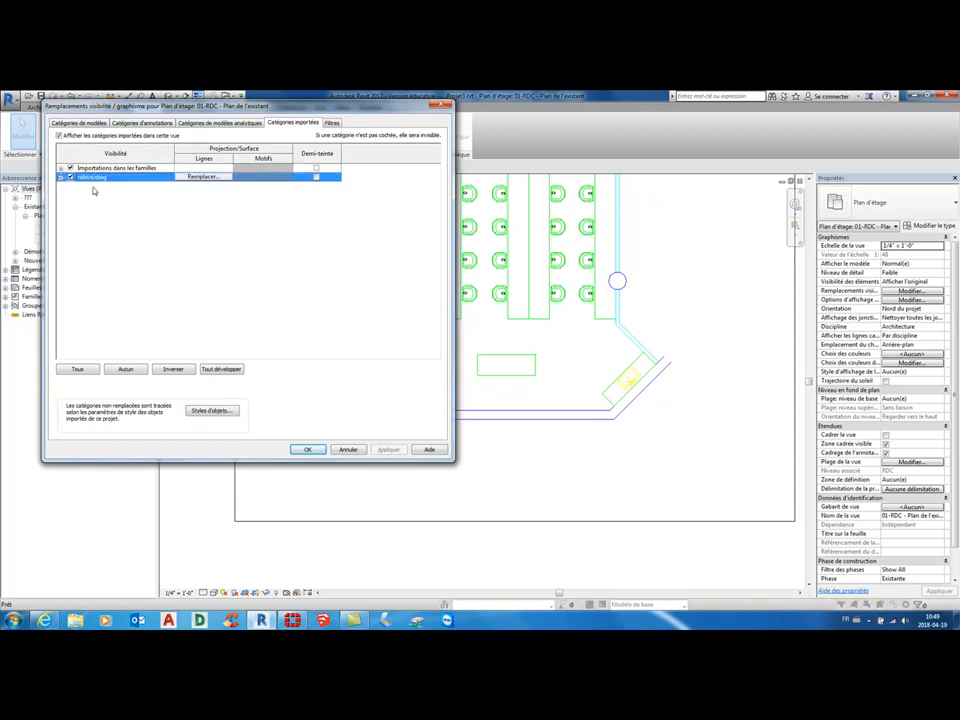
{"action": "left_click", "coordinate": [61, 178]}
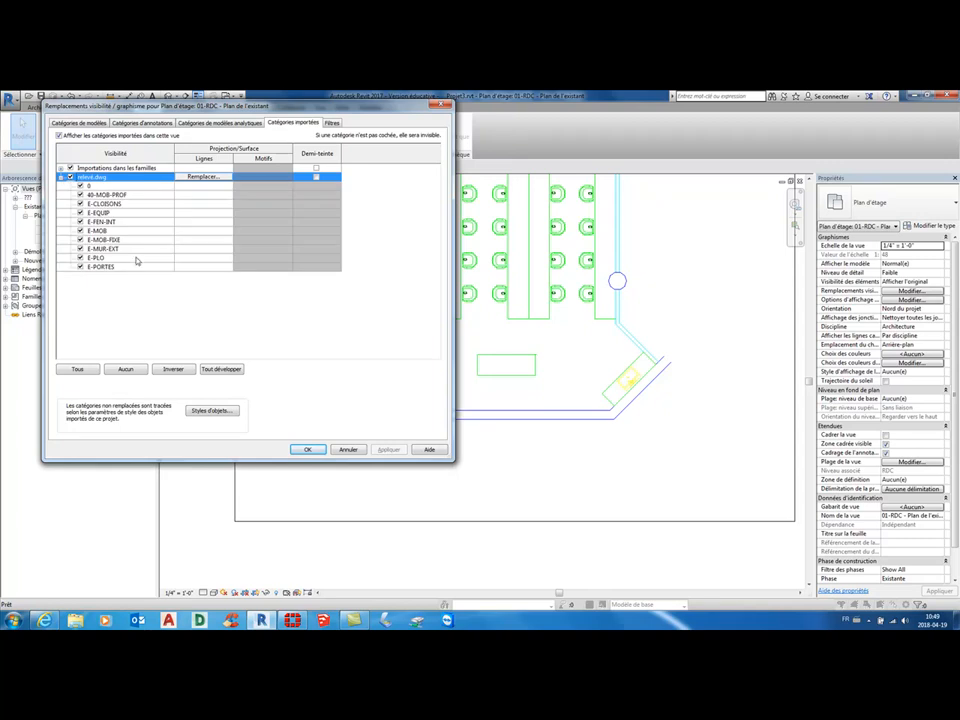
Step: Override the projection line colour of all relevé.dwg layers, from 0 to E-PORTES, with red and apply it to the view
{"action": "left_click", "coordinate": [131, 266]}
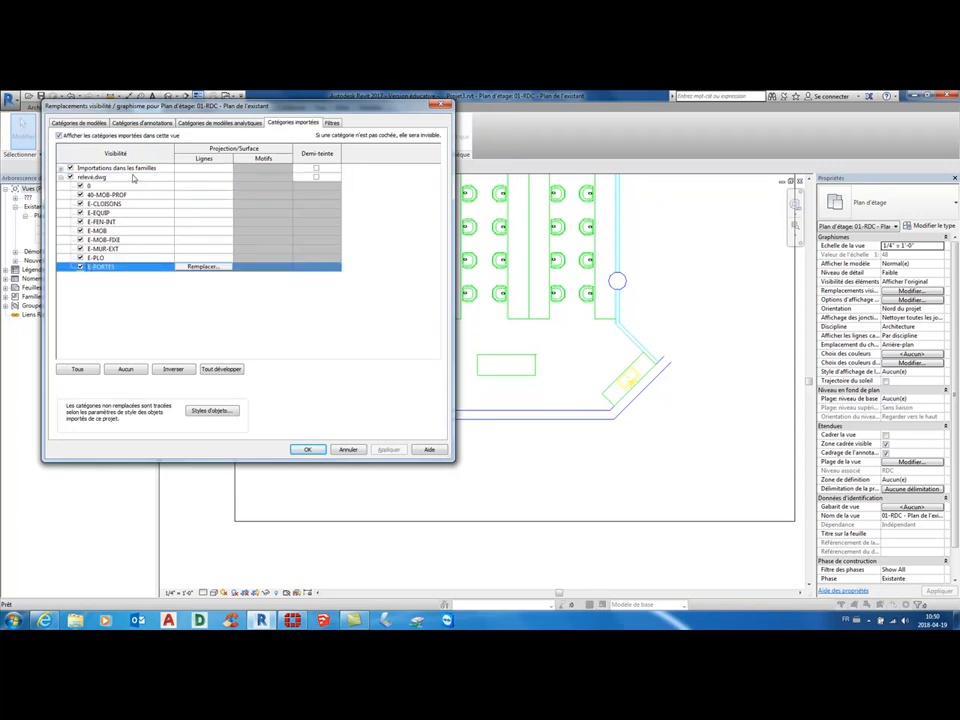
{"action": "left_click", "coordinate": [121, 186], "text": "shift"}
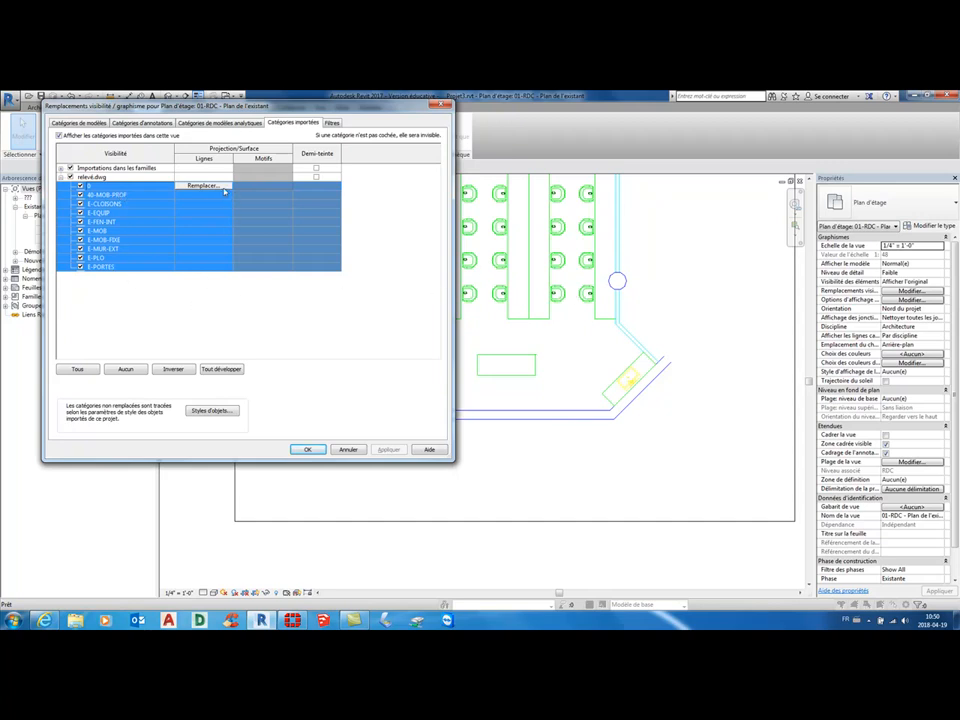
{"action": "left_click", "coordinate": [224, 187]}
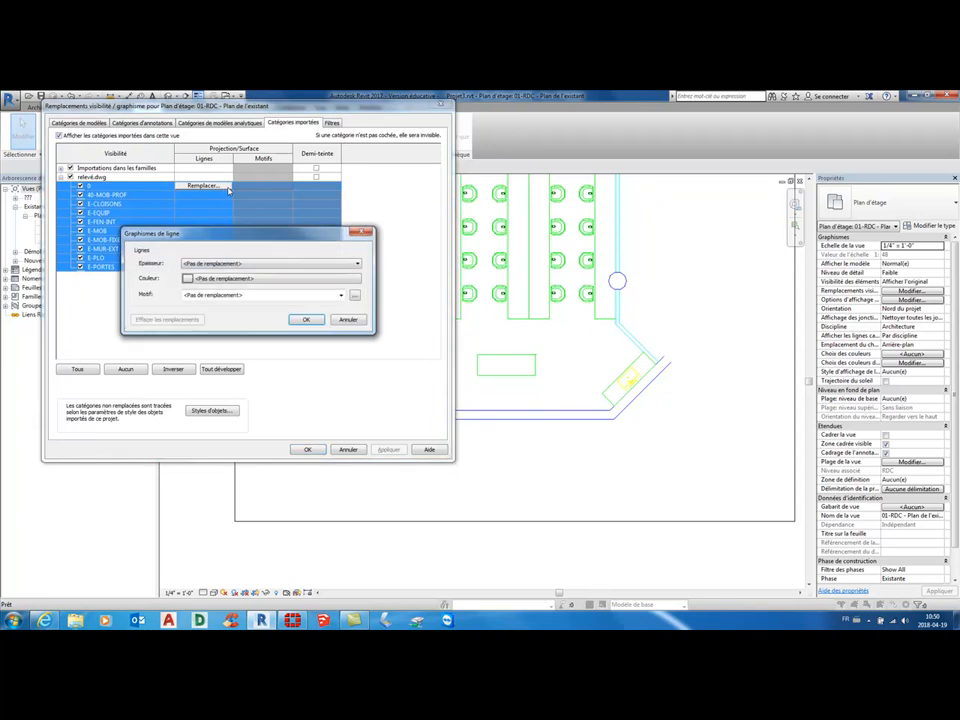
{"action": "left_click", "coordinate": [222, 278]}
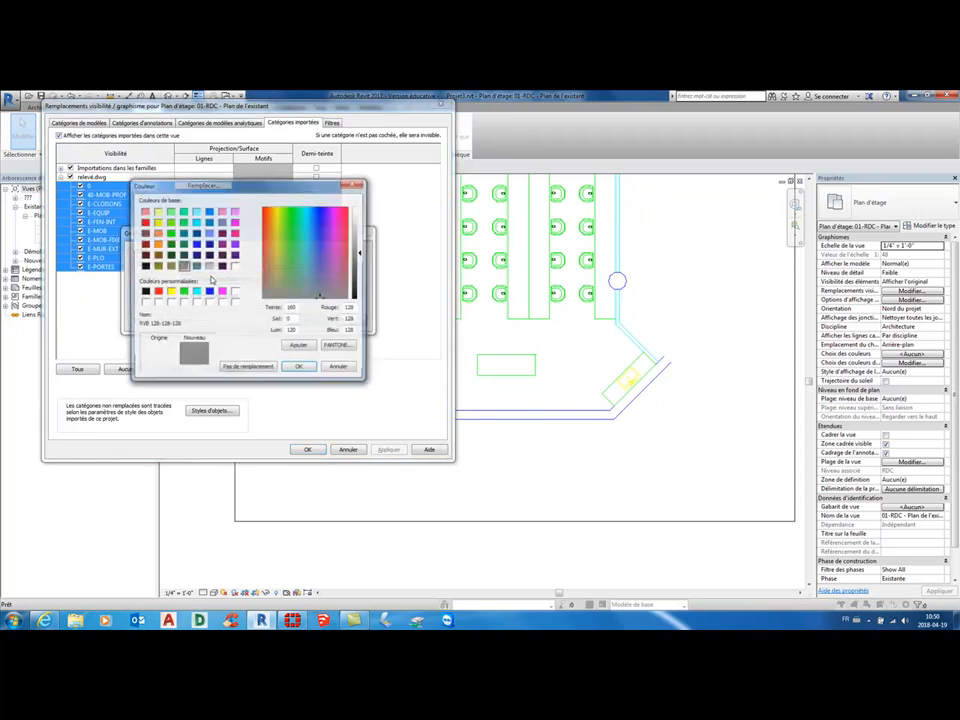
{"action": "left_click", "coordinate": [300, 368]}
{"action": "left_click", "coordinate": [305, 322]}
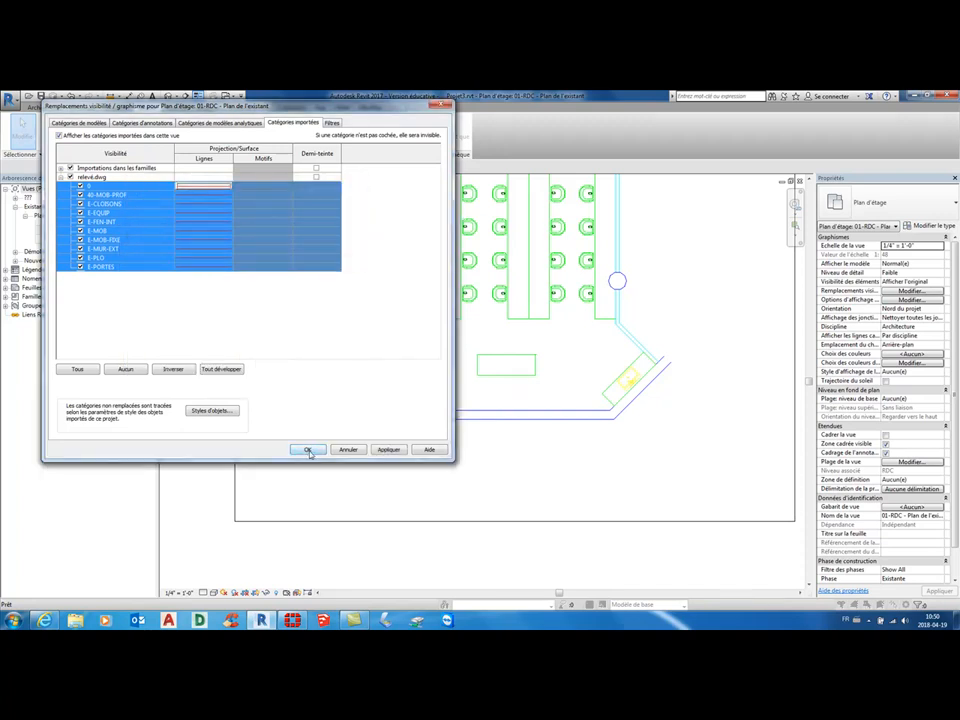
{"action": "left_click", "coordinate": [386, 450]}
{"action": "left_click", "coordinate": [309, 450]}
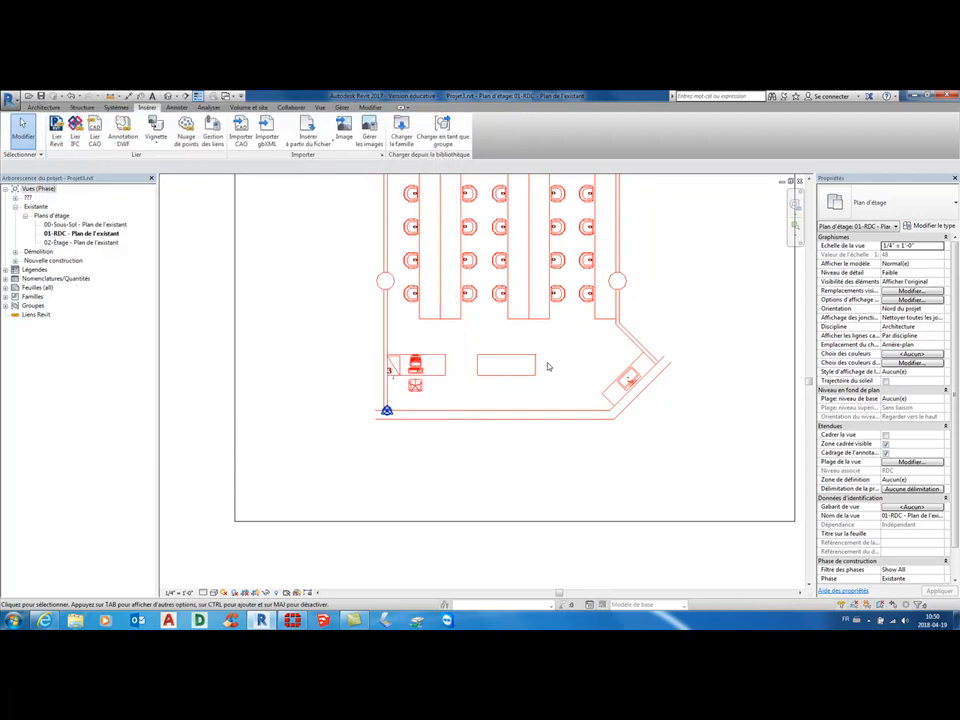
{"action": "scroll", "coordinate": [548, 367], "scroll_direction": "down", "scroll_amount": 3}
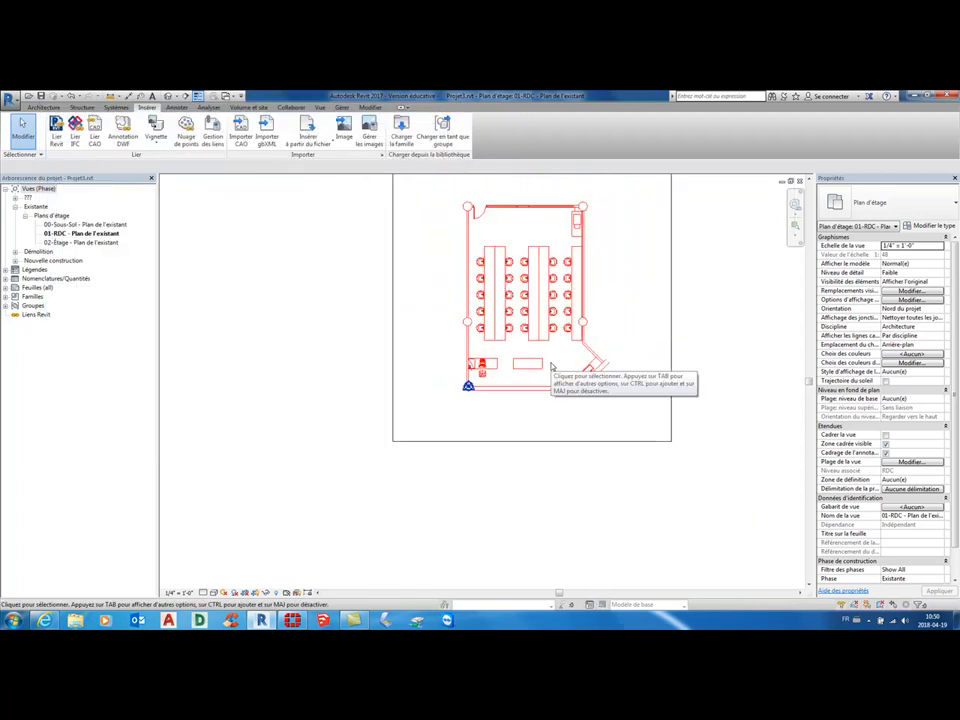
{"action": "middle_click", "coordinate": [551, 364]}
{"action": "middle_click", "coordinate": [551, 364]}
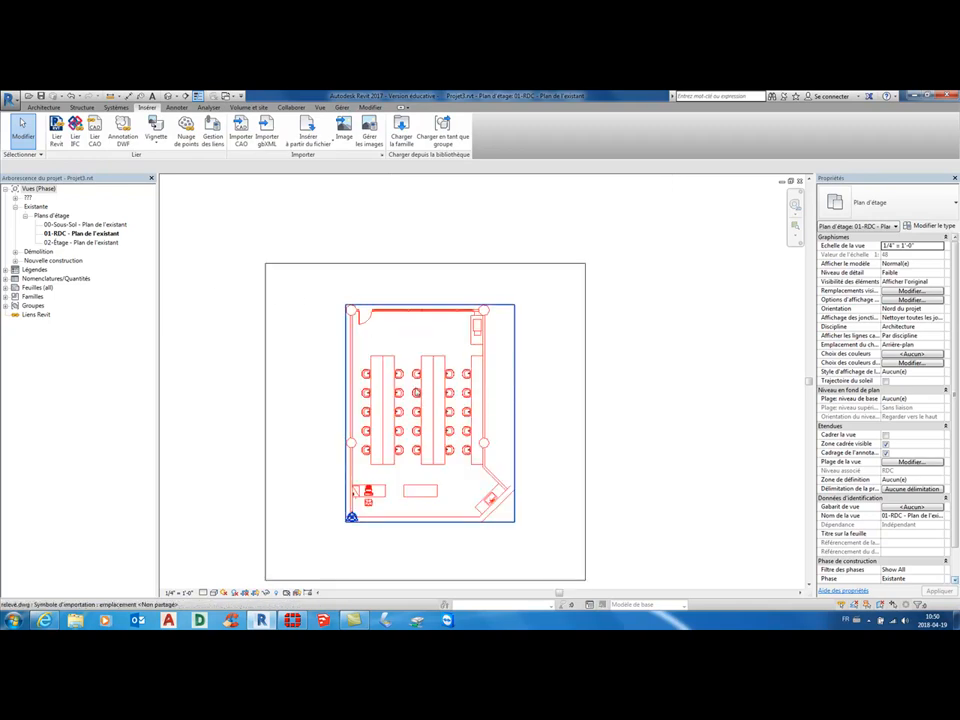
{"action": "left_click", "coordinate": [420, 396]}
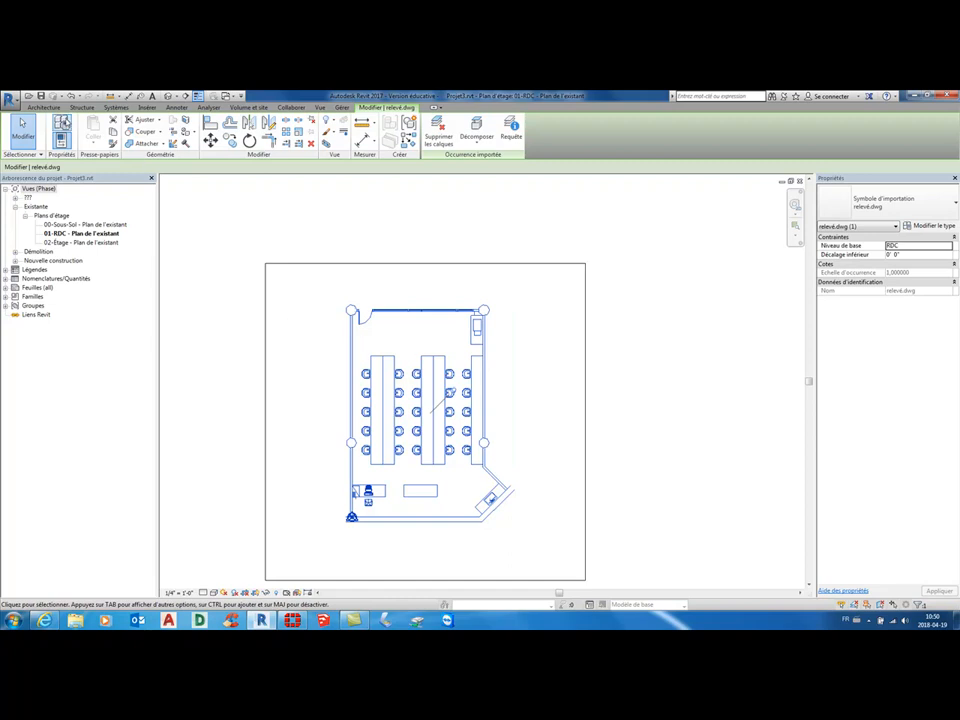
Step: Draw the room's left wall from the survey point to the upper-left inner corner using type C1_4 7/8" - Gypse/Colombage met_35/8"/Gypse
{"action": "left_click", "coordinate": [45, 107]}
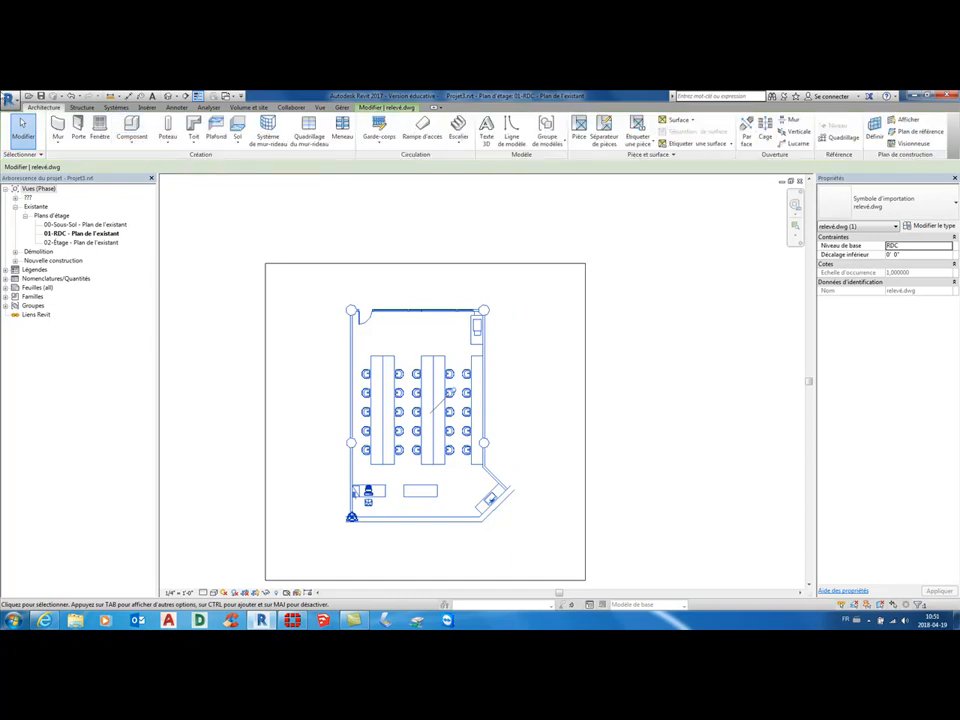
{"action": "left_click", "coordinate": [57, 127]}
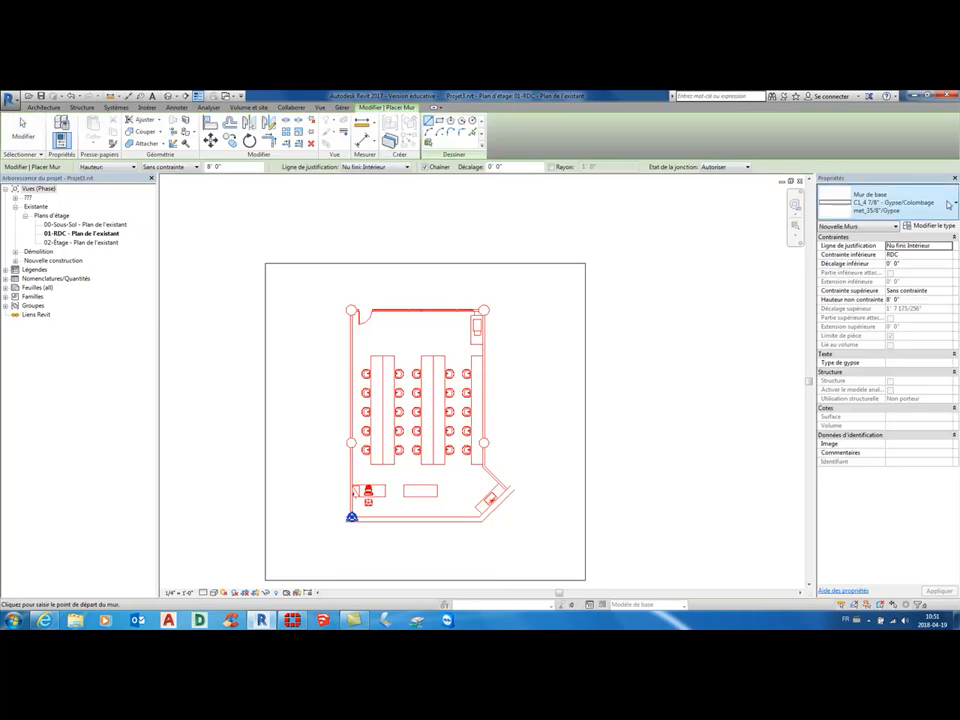
{"action": "left_click", "coordinate": [949, 204]}
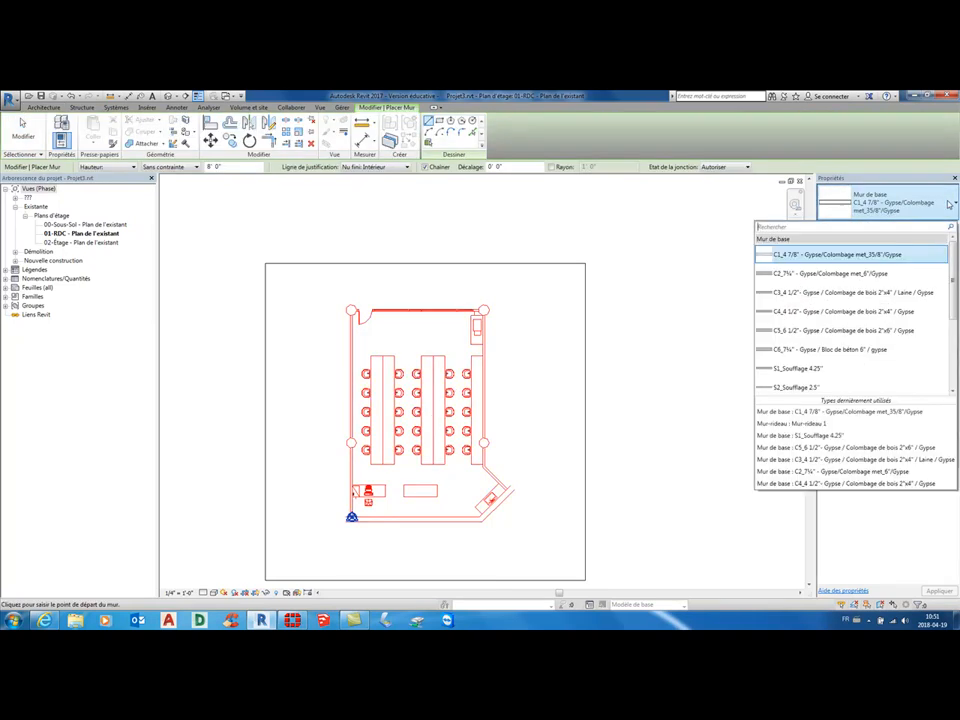
{"action": "left_click", "coordinate": [840, 254]}
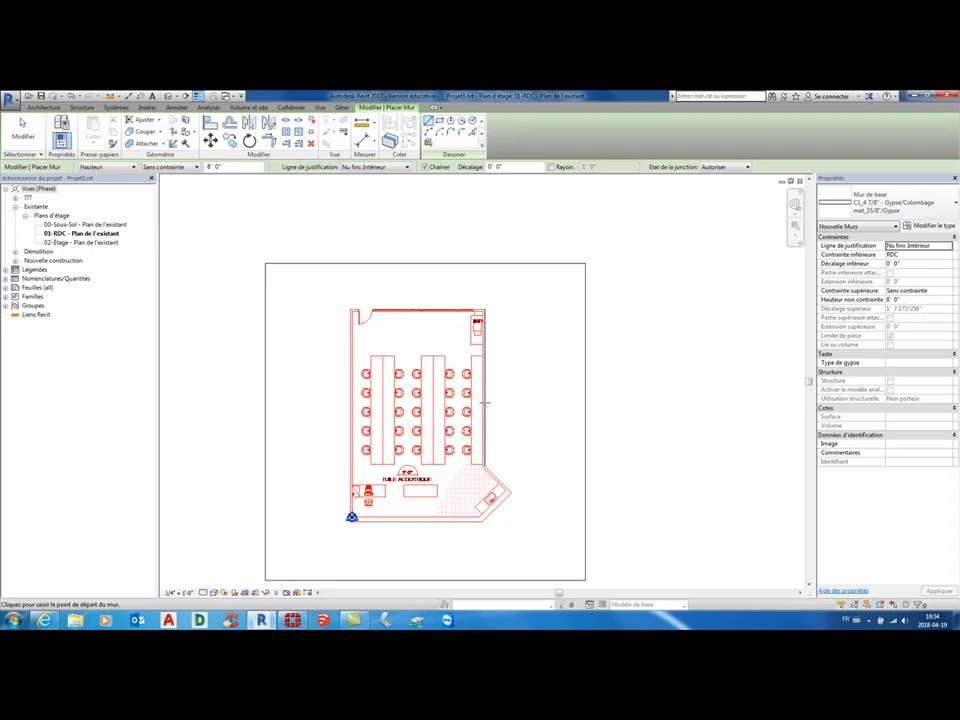
{"action": "scroll", "coordinate": [350, 515], "scroll_direction": "up", "scroll_amount": 2}
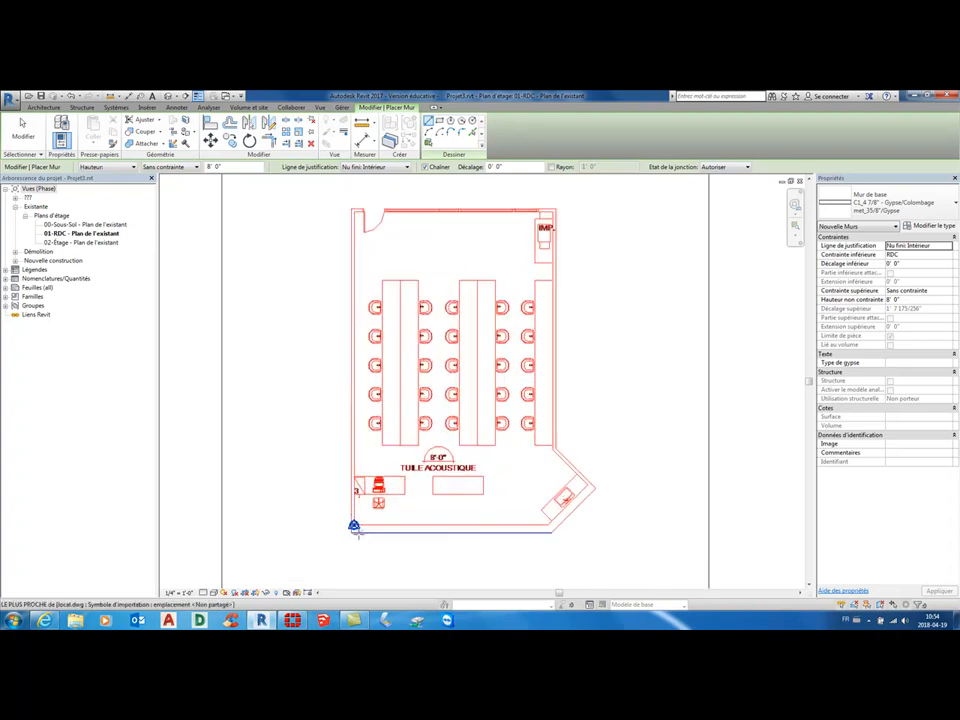
{"action": "left_click", "coordinate": [353, 524]}
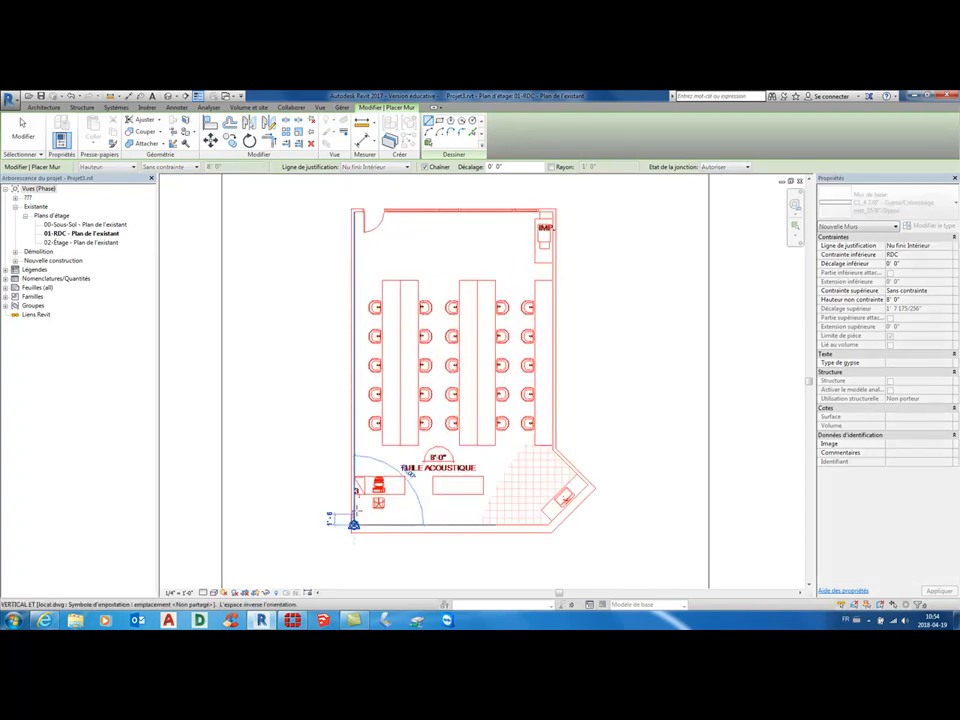
{"action": "left_click", "coordinate": [353, 212]}
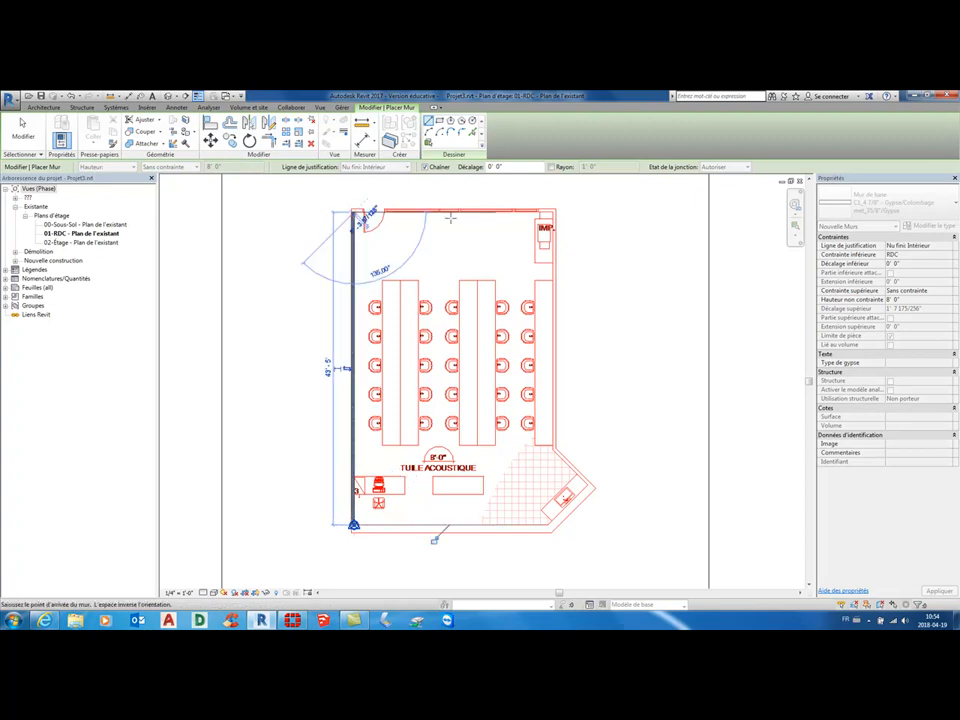
Step: Continue the gypsum wall chain along the room's upper, right and upper diagonal inner edges, ending at the outermost right corner
{"action": "left_click", "coordinate": [553, 212]}
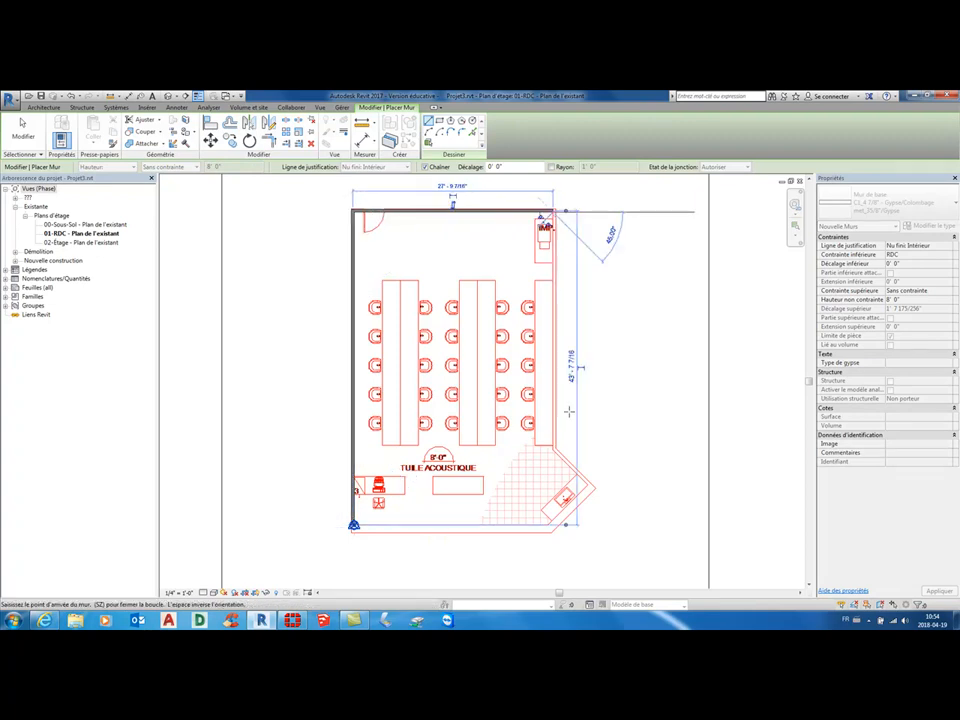
{"action": "left_click", "coordinate": [552, 450]}
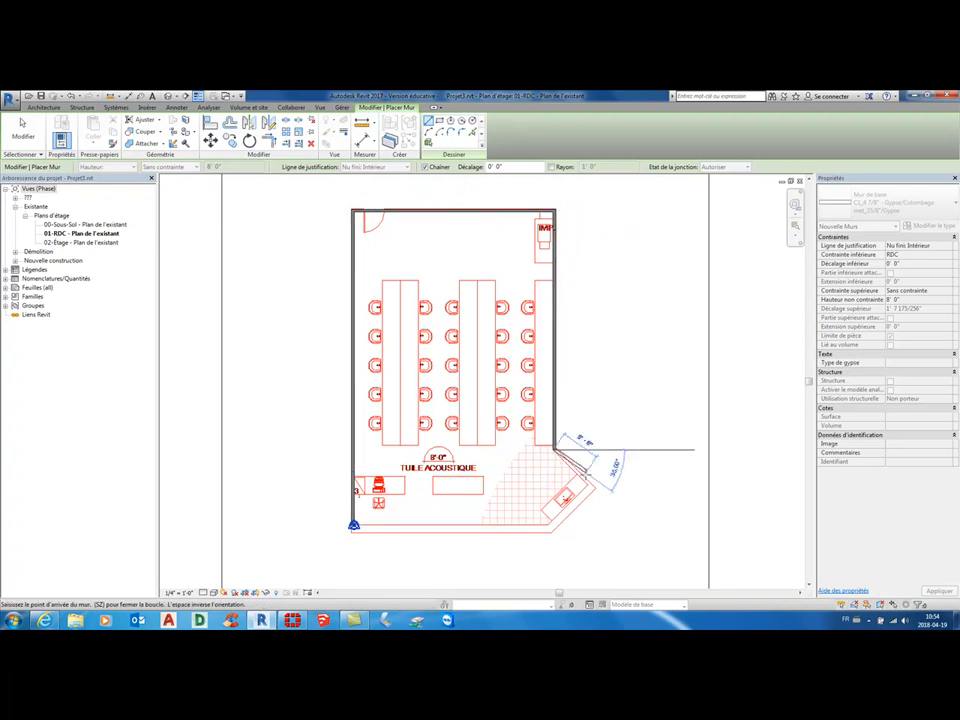
{"action": "scroll", "coordinate": [587, 484], "scroll_direction": "up", "scroll_amount": 4}
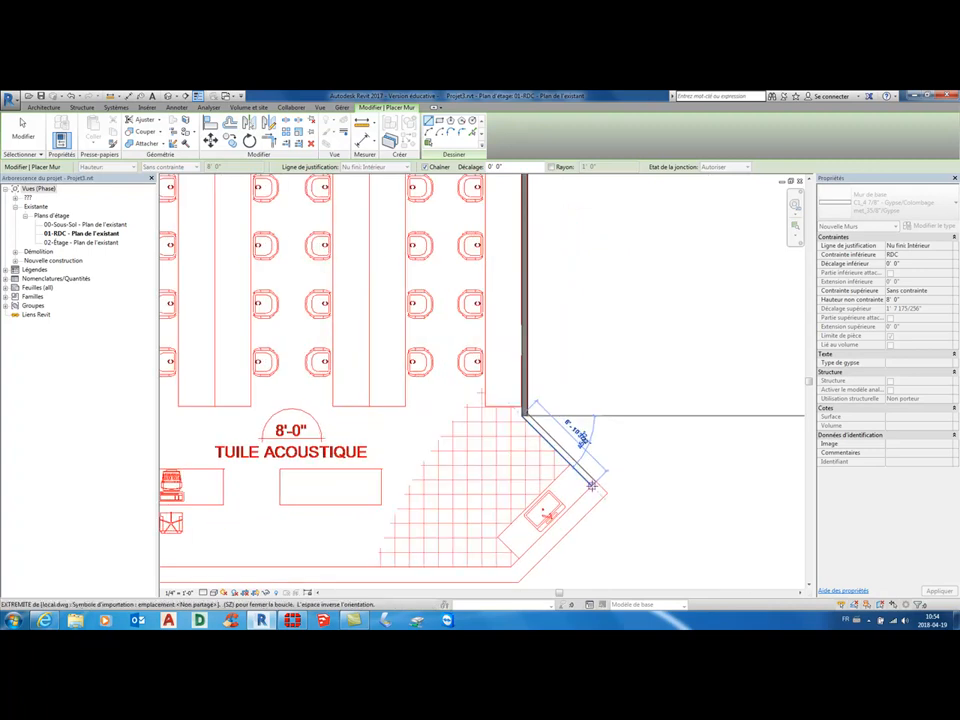
{"action": "left_click", "coordinate": [590, 484]}
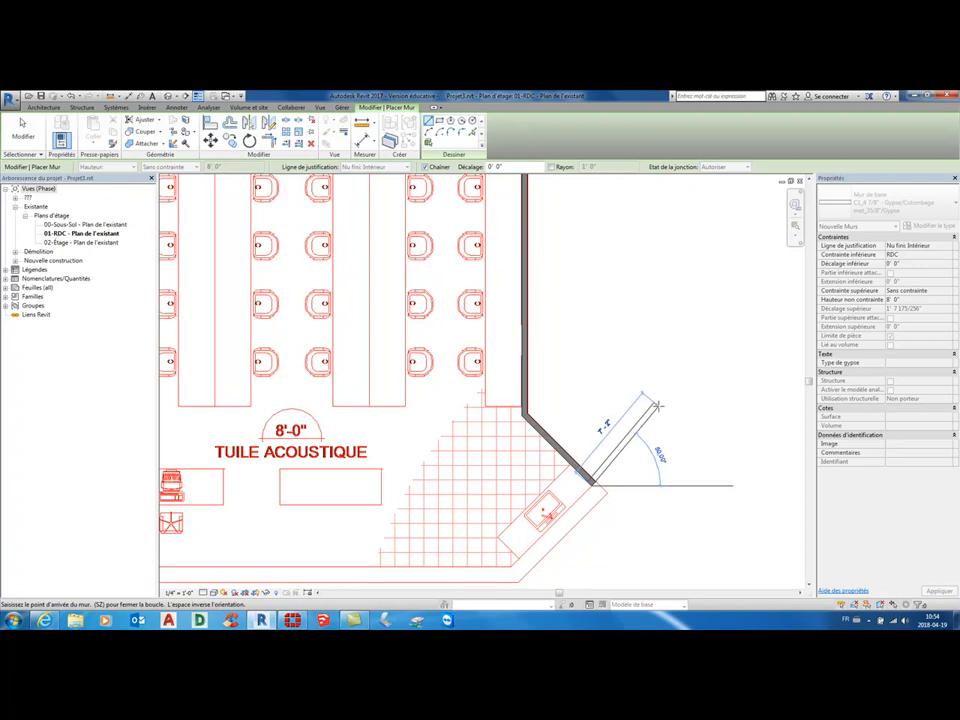
{"action": "key", "text": "Escape"}
{"action": "scroll", "coordinate": [636, 392], "scroll_direction": "down", "scroll_amount": 2}
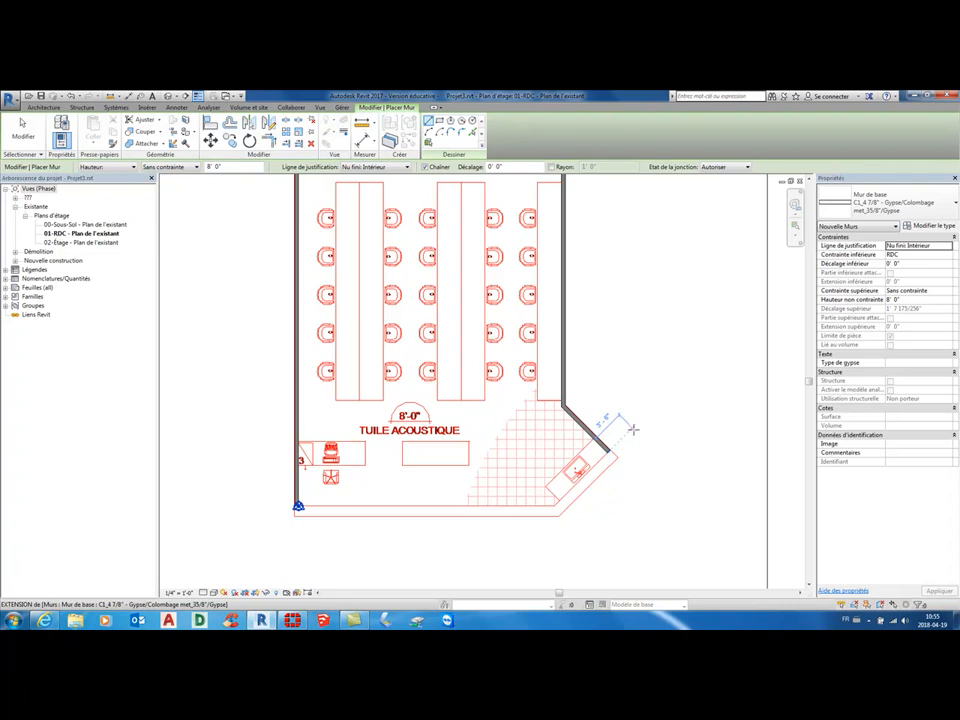
{"action": "key", "text": "Escape"}
{"action": "key", "text": "Escape"}
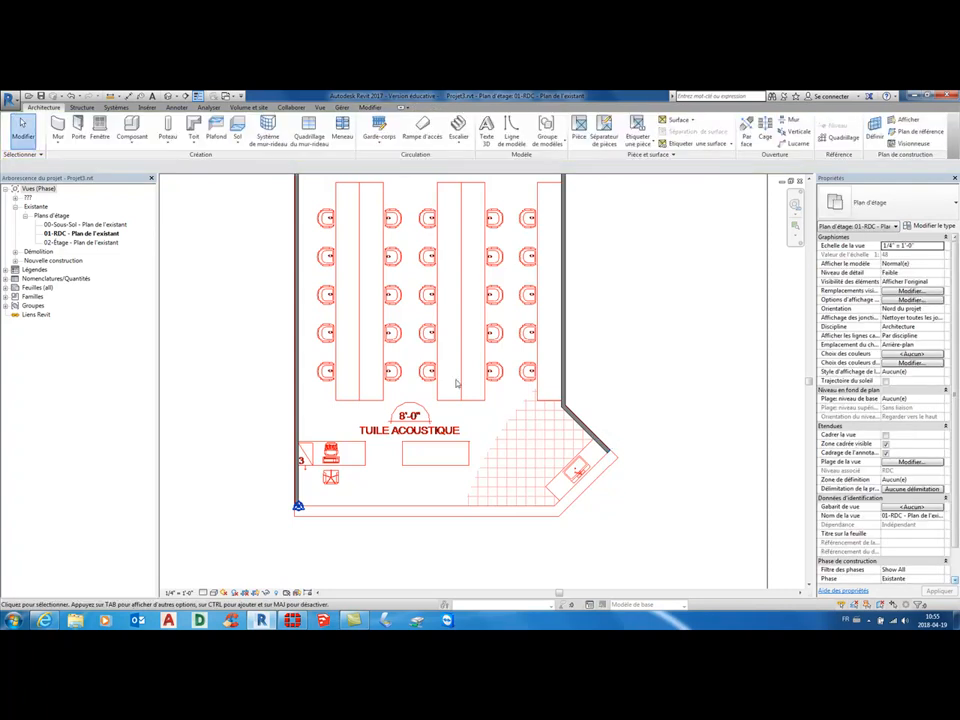
Step: Draw the exterior wall behind the sink with type xx Ext_Mur brique 14", from the gypsum wall's end to the lower-right inner corner
{"action": "left_click", "coordinate": [57, 125]}
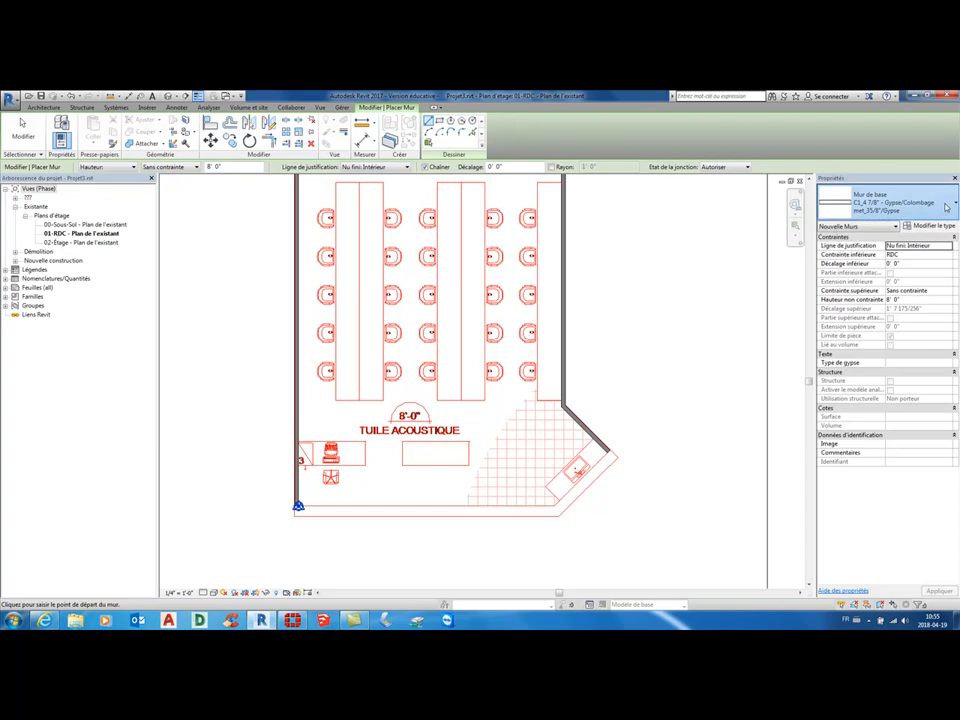
{"action": "left_click", "coordinate": [946, 205]}
{"action": "scroll", "coordinate": [829, 358], "scroll_direction": "down", "scroll_amount": 2}
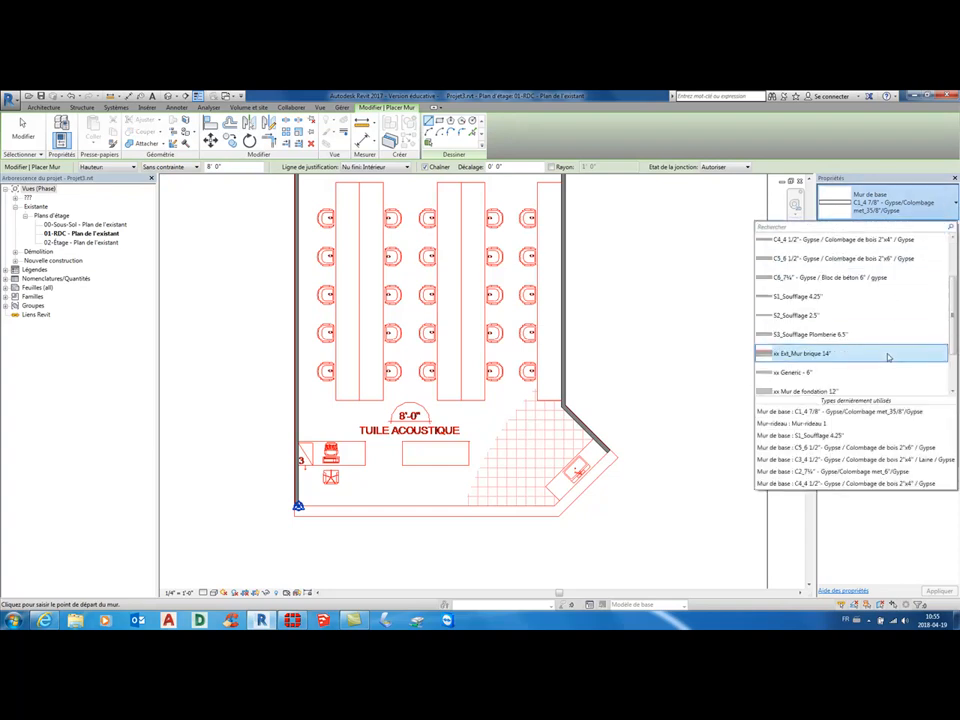
{"action": "scroll", "coordinate": [855, 300], "scroll_direction": "down", "scroll_amount": 1}
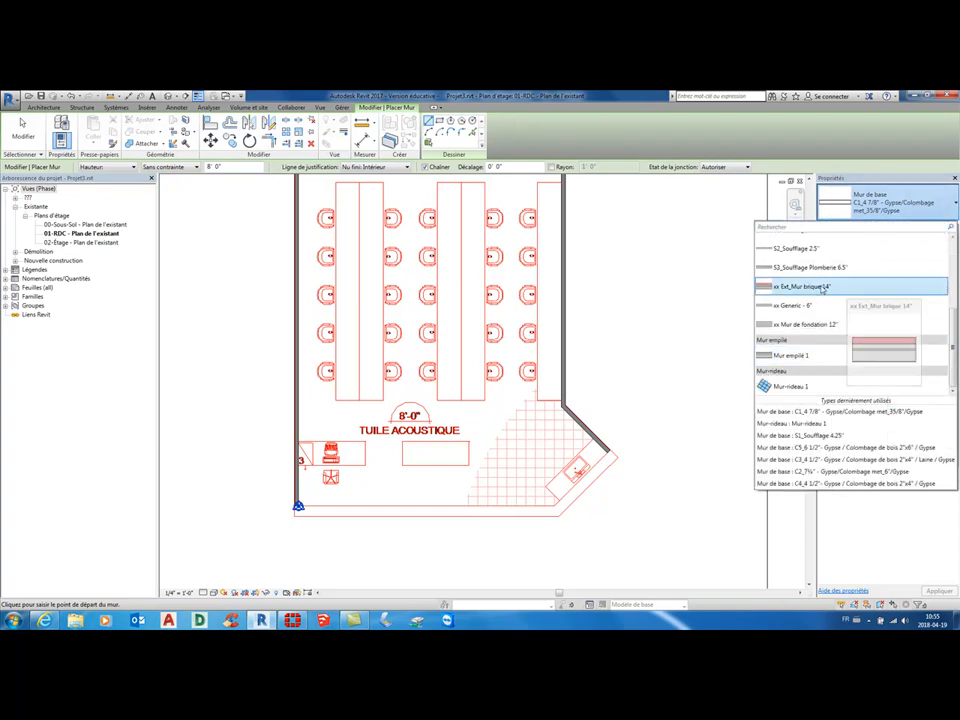
{"action": "left_click", "coordinate": [823, 288]}
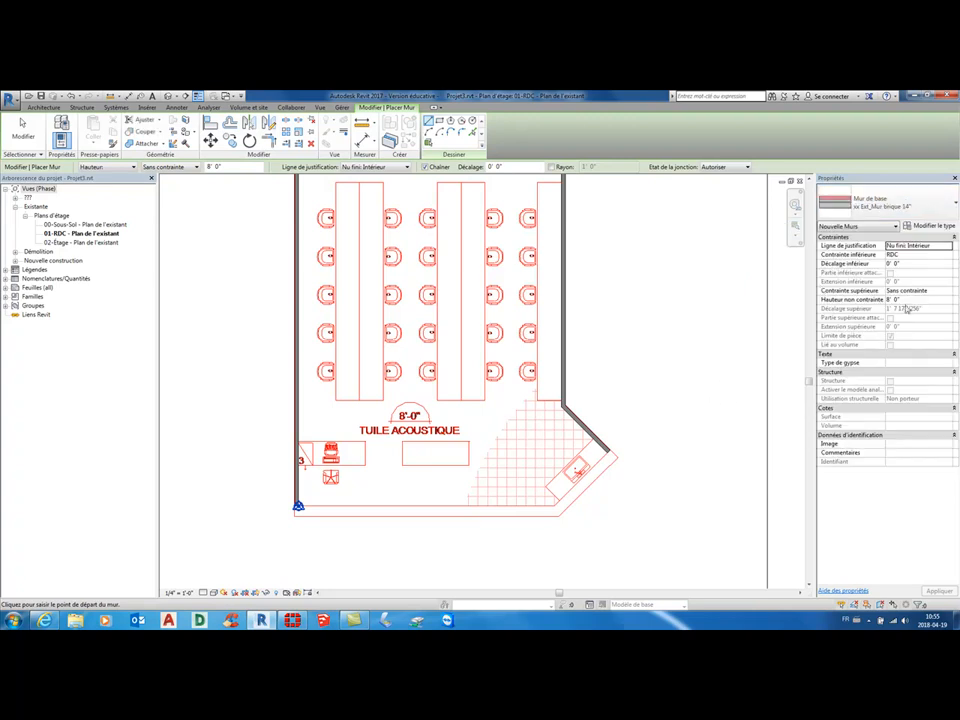
{"action": "left_click", "coordinate": [609, 449]}
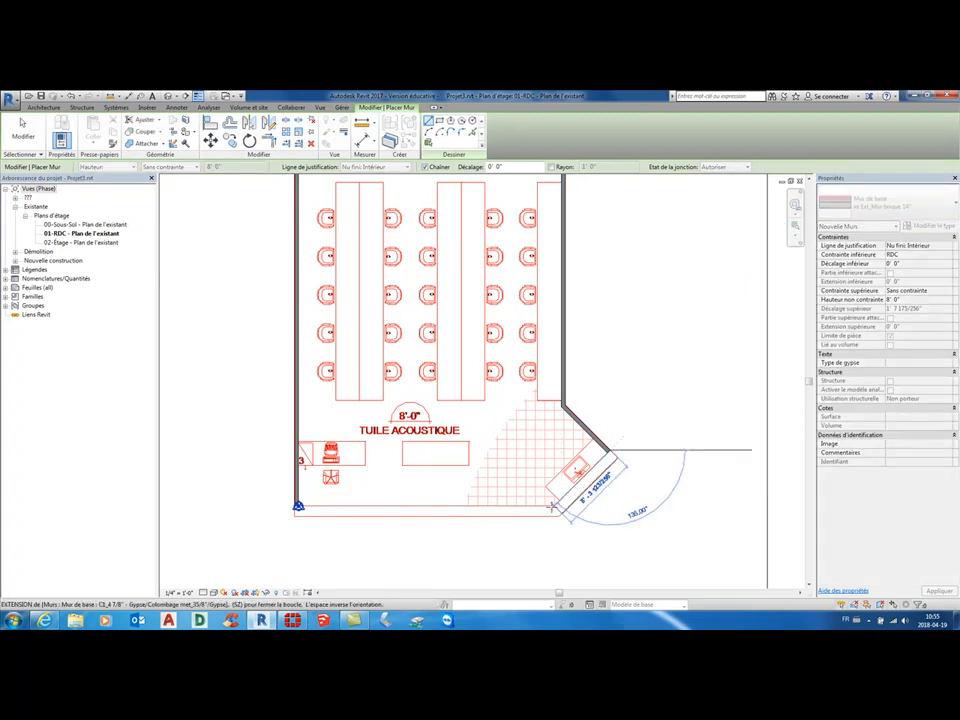
{"action": "scroll", "coordinate": [557, 507], "scroll_direction": "up", "scroll_amount": 6}
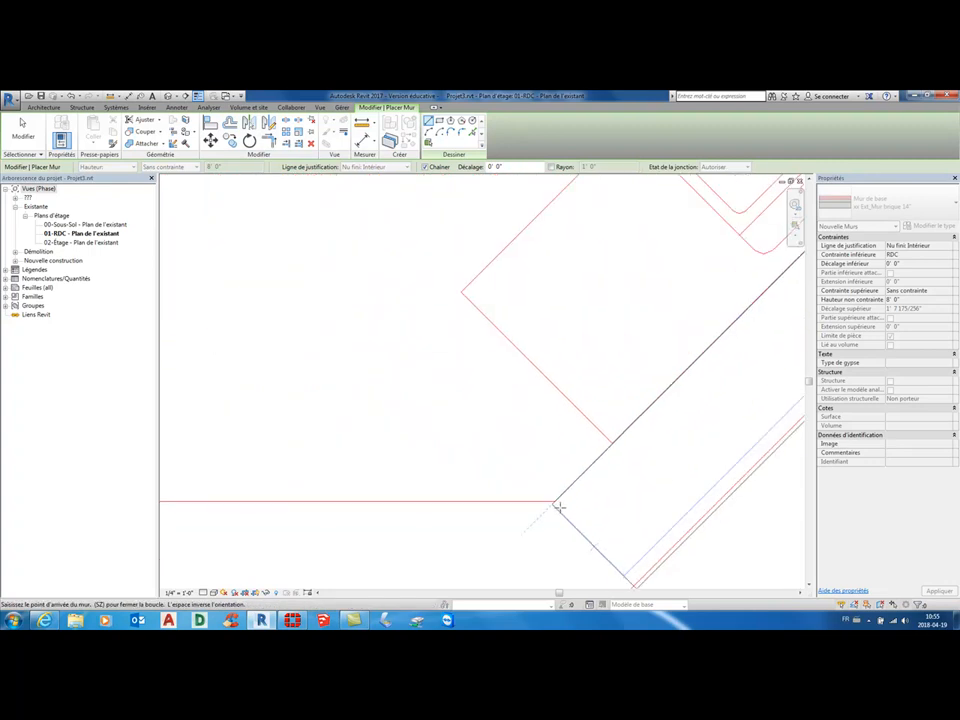
{"action": "scroll", "coordinate": [560, 508], "scroll_direction": "up", "scroll_amount": 1}
{"action": "scroll", "coordinate": [556, 505], "scroll_direction": "up", "scroll_amount": 5}
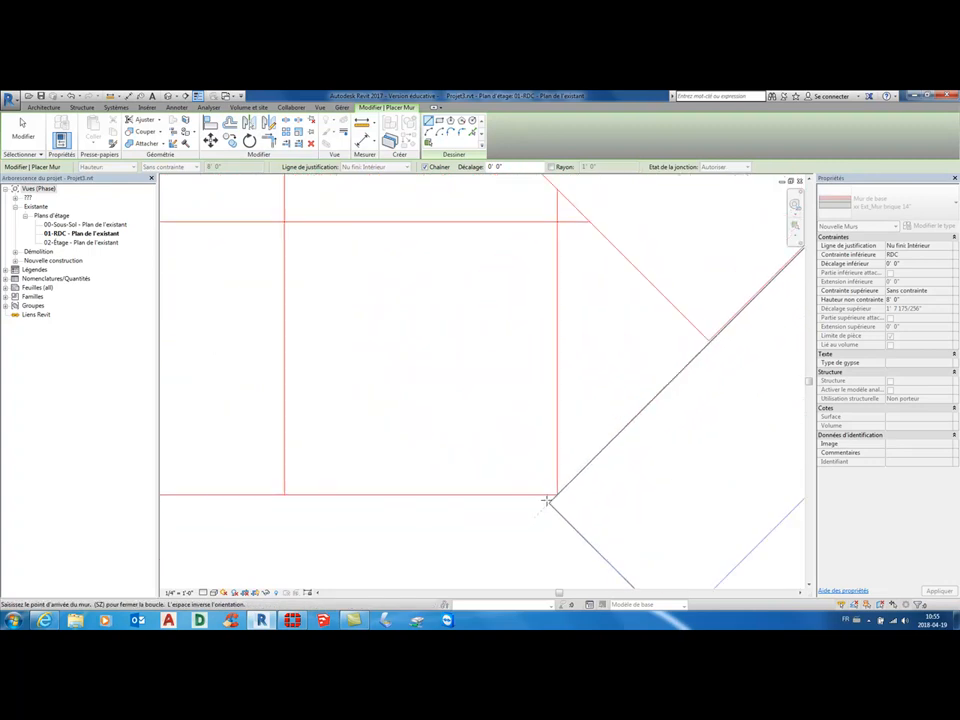
{"action": "left_click", "coordinate": [557, 495]}
Step: Continue the brick exterior wall along the room's lower inner edge to the survey point and end the wall chain
{"action": "scroll", "coordinate": [420, 498], "scroll_direction": "down", "scroll_amount": 4}
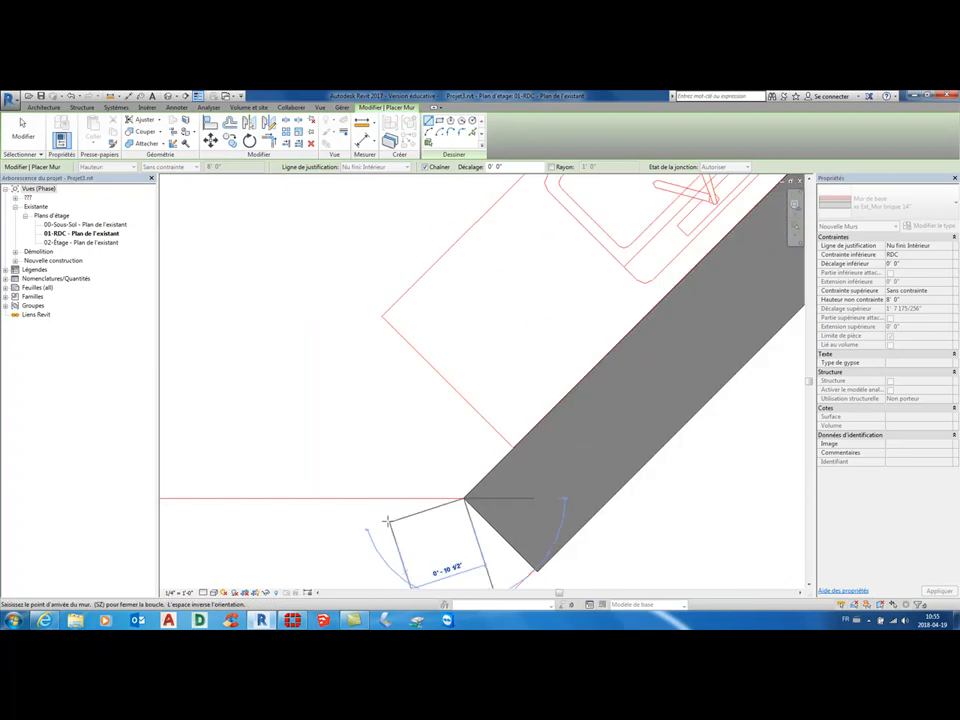
{"action": "scroll", "coordinate": [391, 521], "scroll_direction": "down", "scroll_amount": 6}
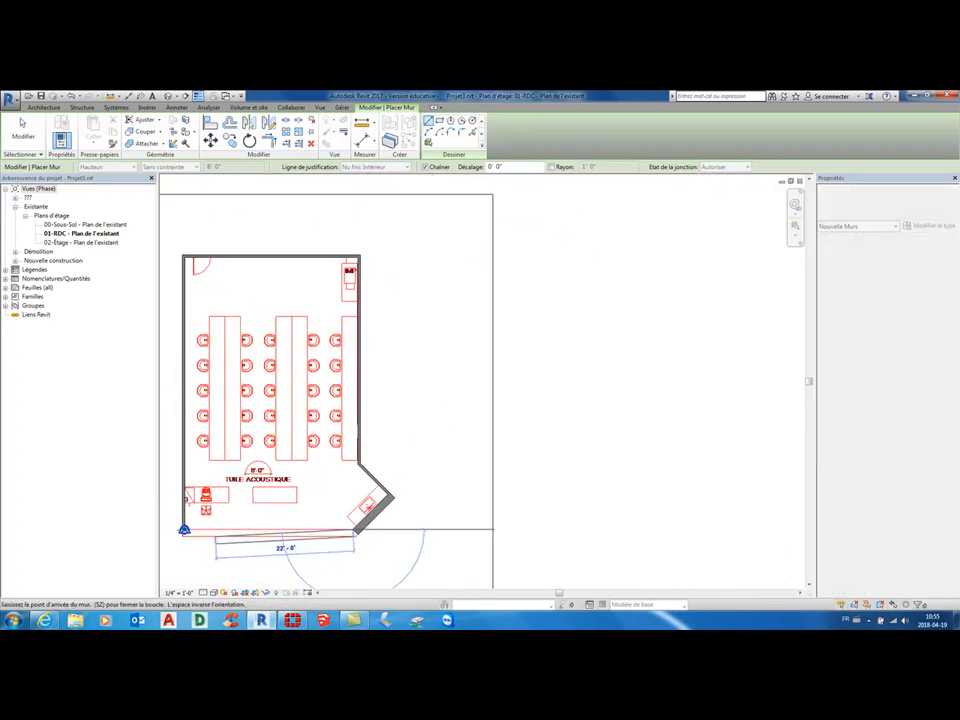
{"action": "scroll", "coordinate": [205, 533], "scroll_direction": "up", "scroll_amount": 6}
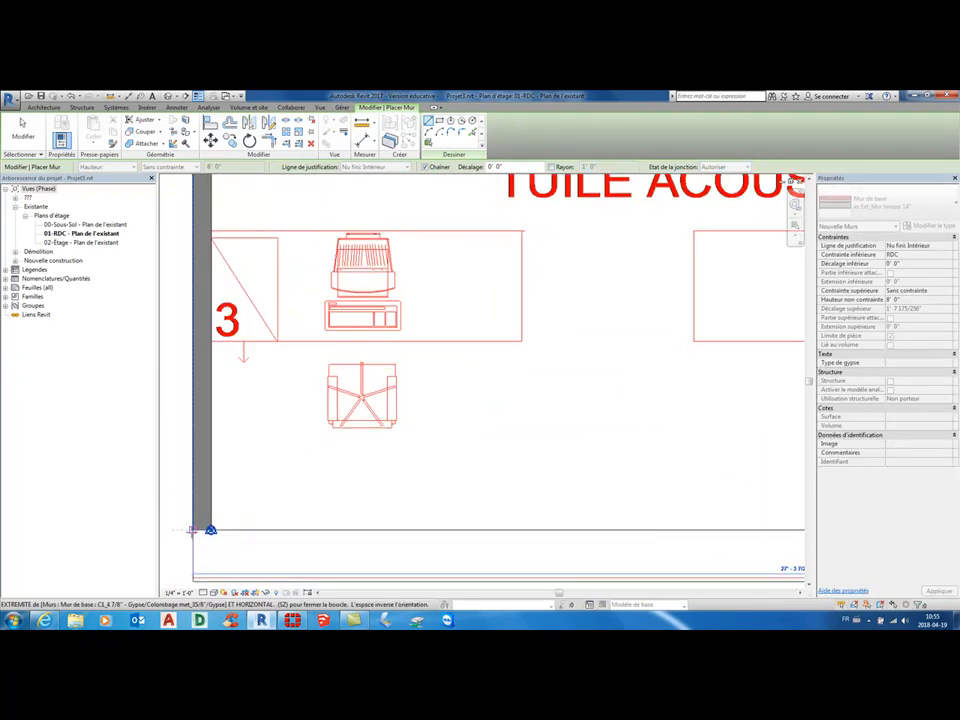
{"action": "left_click", "coordinate": [210, 530]}
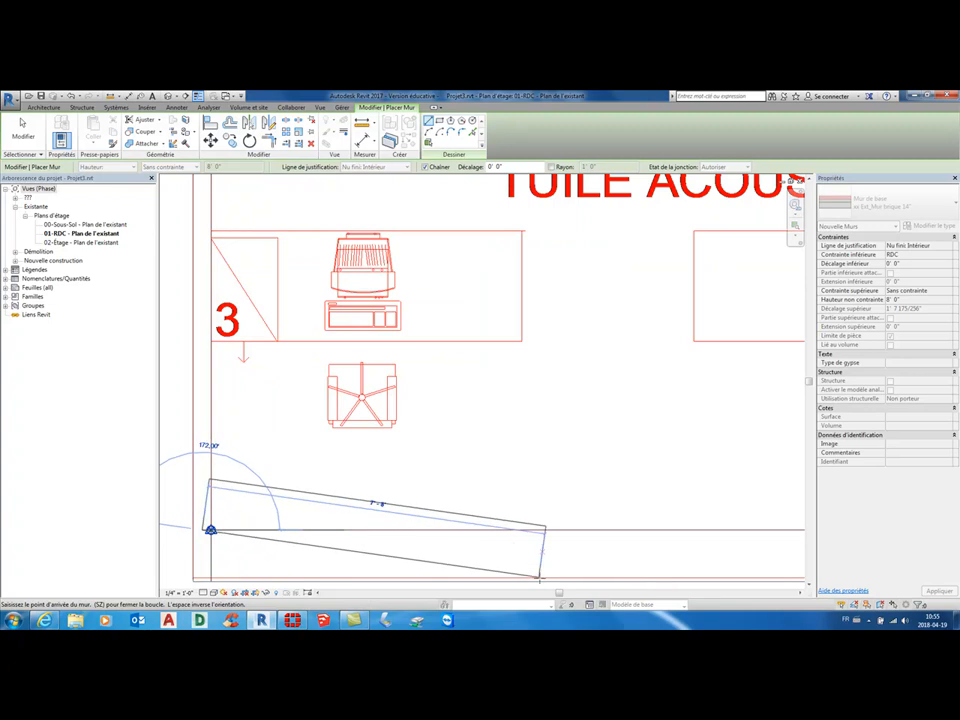
{"action": "key", "text": "Escape"}
{"action": "scroll", "coordinate": [634, 473], "scroll_direction": "down", "scroll_amount": 6}
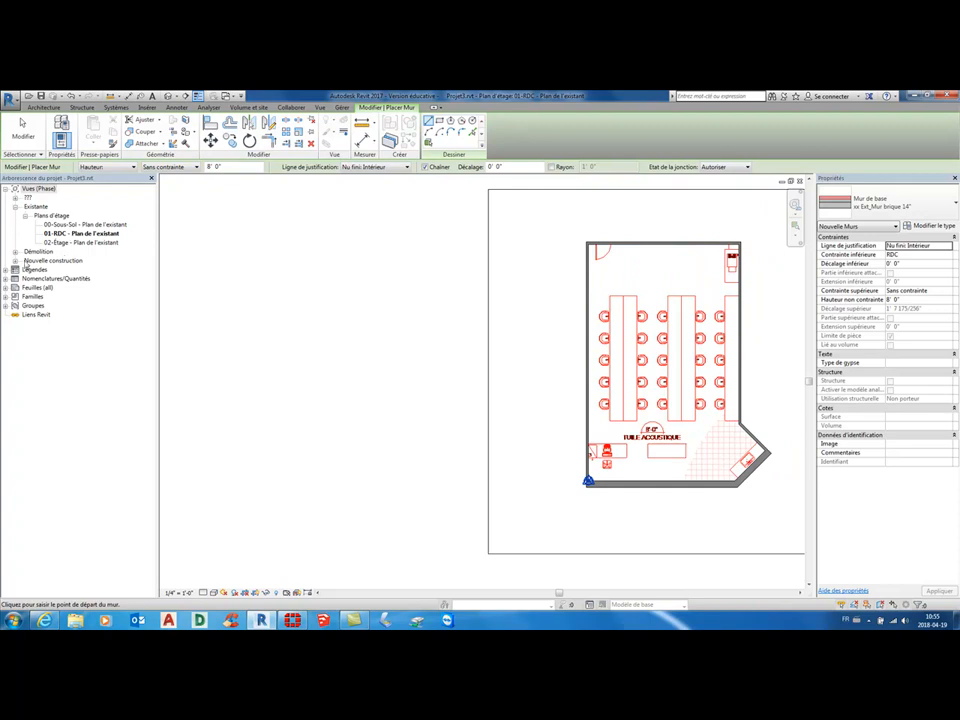
{"action": "scroll", "coordinate": [720, 326], "scroll_direction": "down", "scroll_amount": 2}
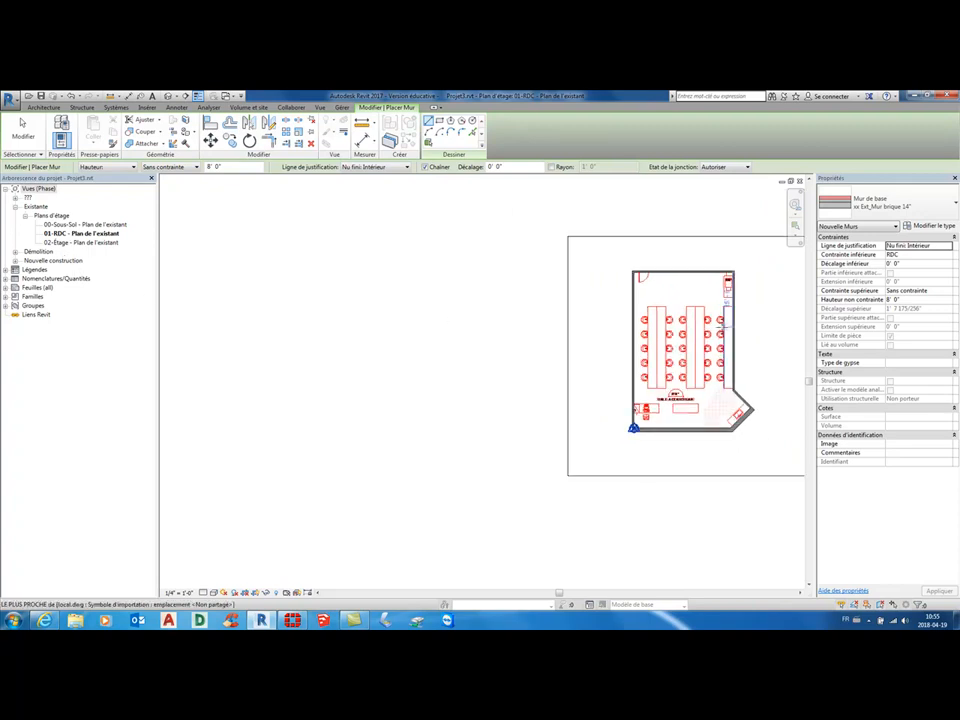
Step: Start a floor of type CVM_Dalle de béton 200 and pick the room's inner wall edges as its boundary lines
{"action": "scroll", "coordinate": [742, 316], "scroll_direction": "up", "scroll_amount": 1}
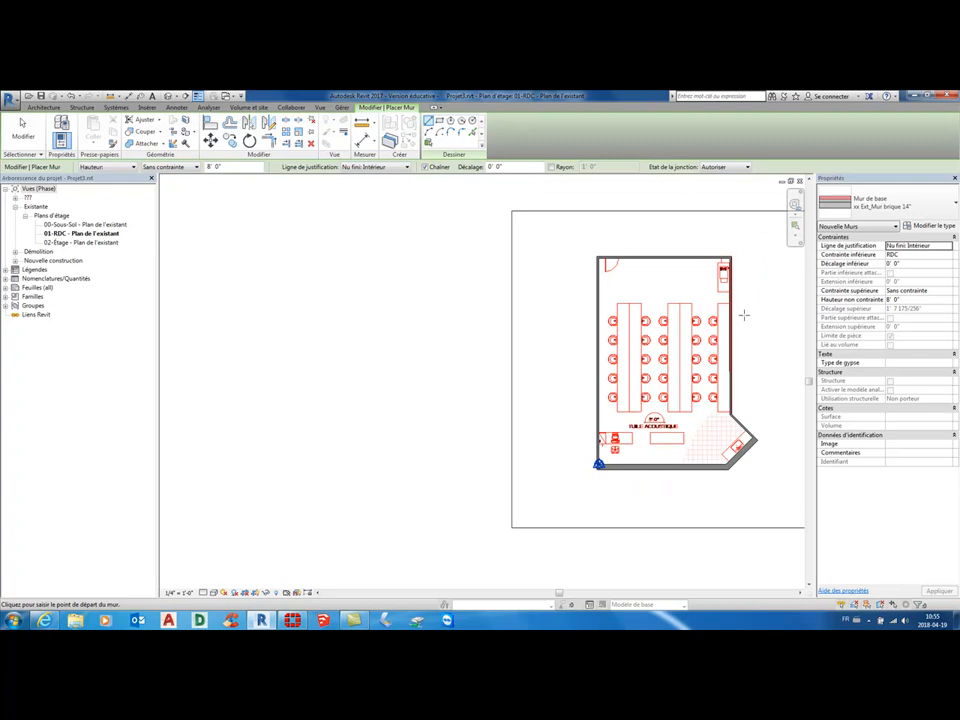
{"action": "middle_click_drag", "start_coordinate": [722, 303], "coordinate": [544, 361]}
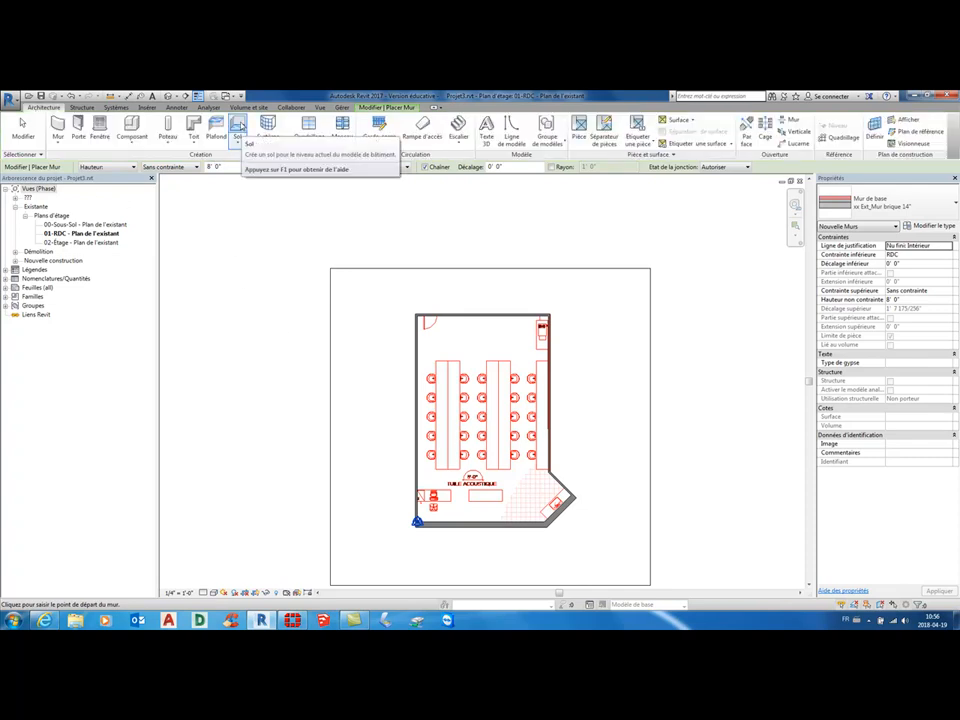
{"action": "left_click", "coordinate": [238, 128]}
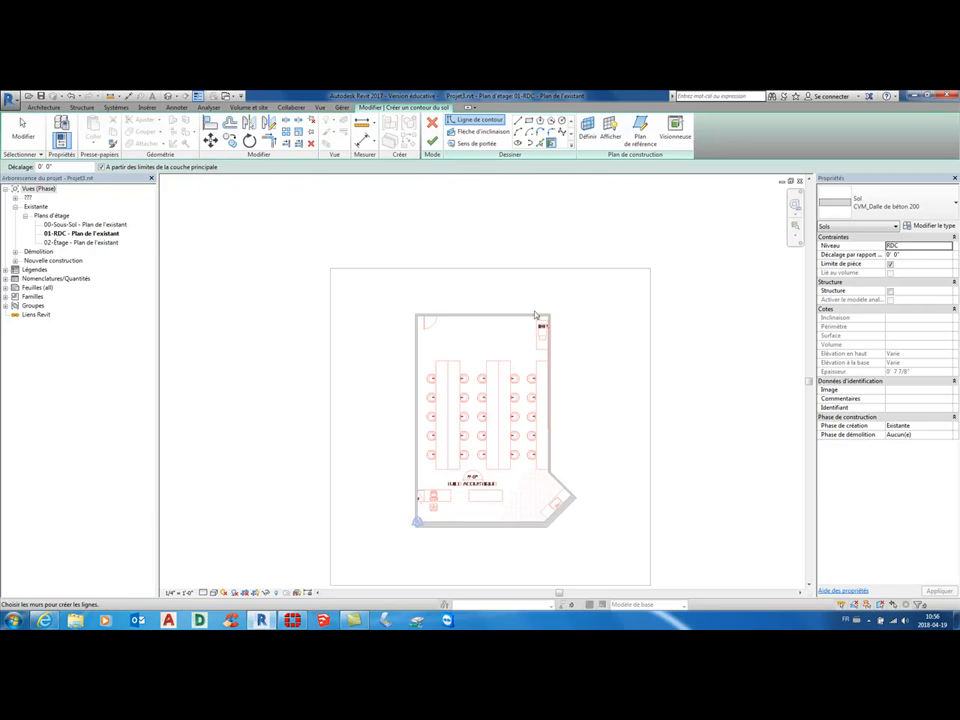
{"action": "left_click", "coordinate": [541, 145]}
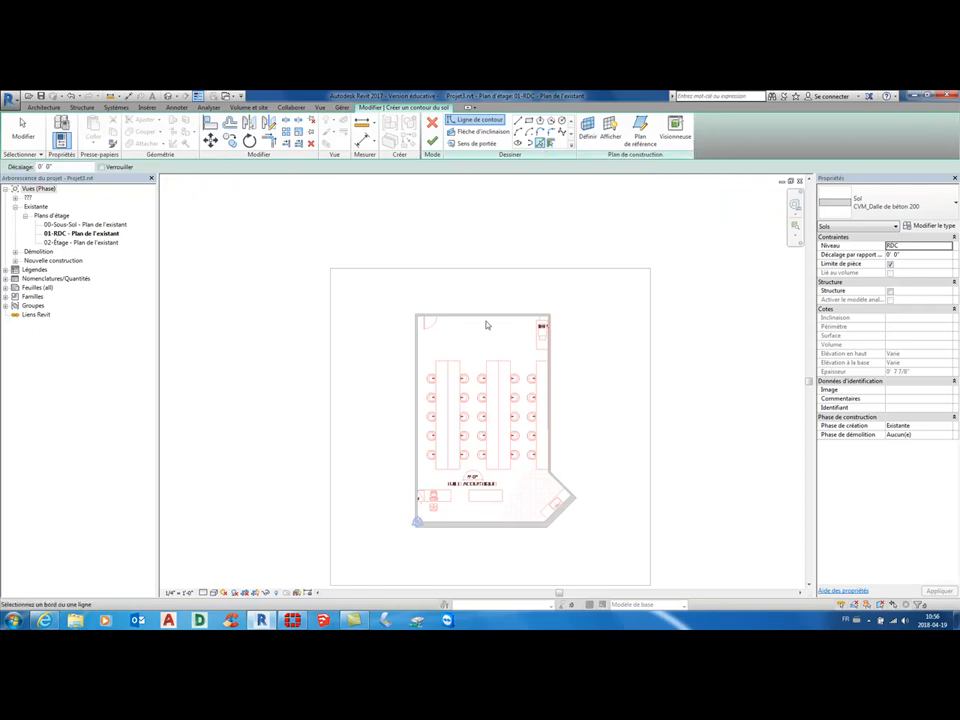
{"action": "left_click", "coordinate": [486, 322]}
{"action": "left_click", "coordinate": [547, 360]}
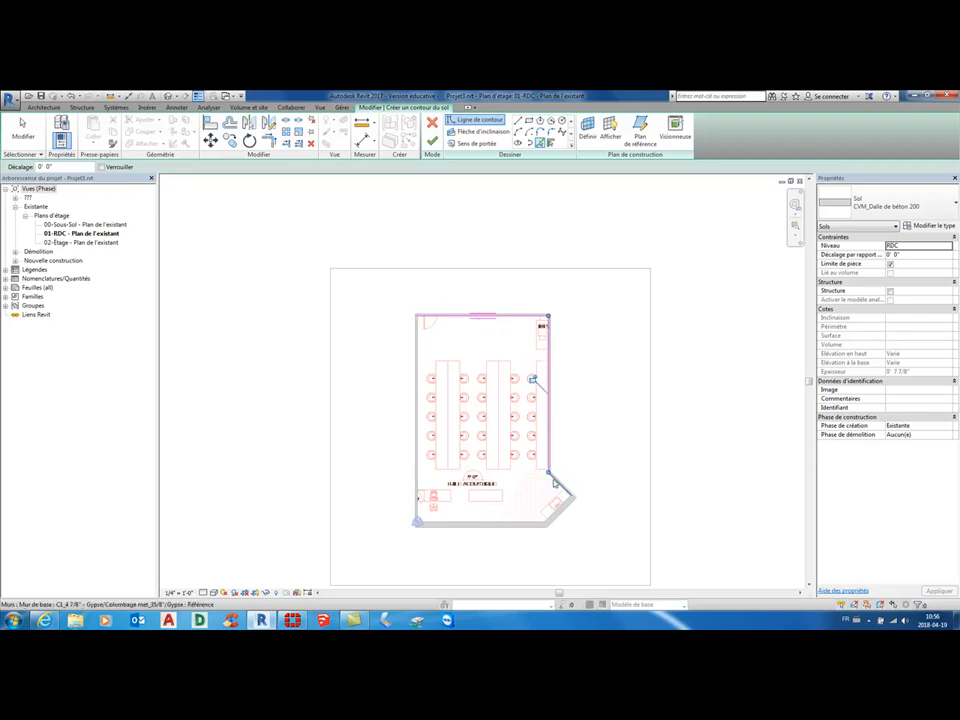
{"action": "left_click", "coordinate": [551, 517]}
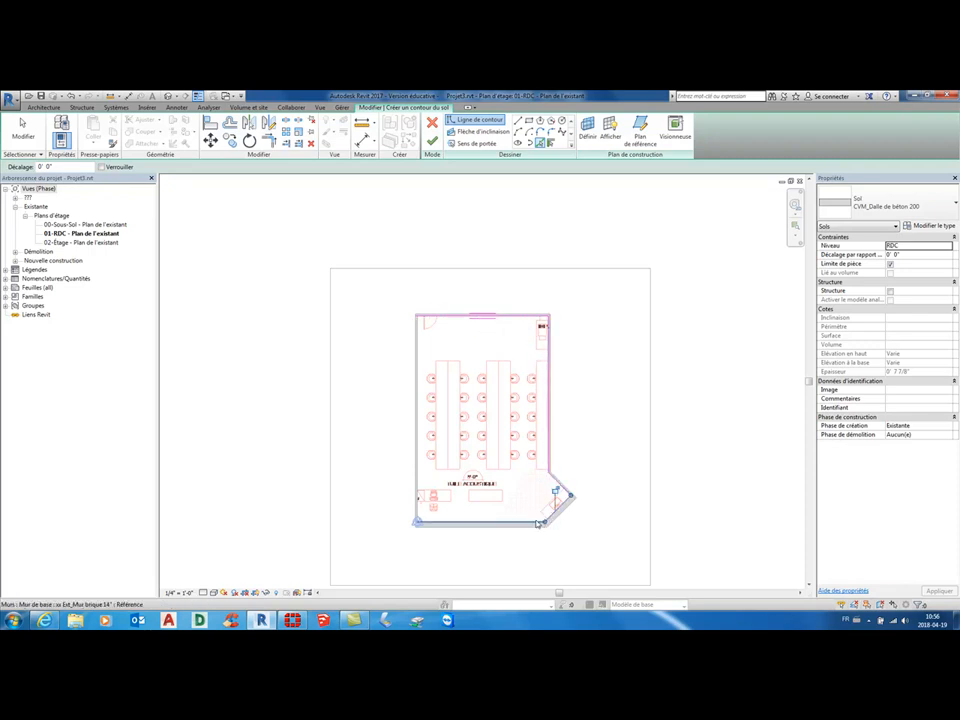
{"action": "left_click", "coordinate": [529, 522]}
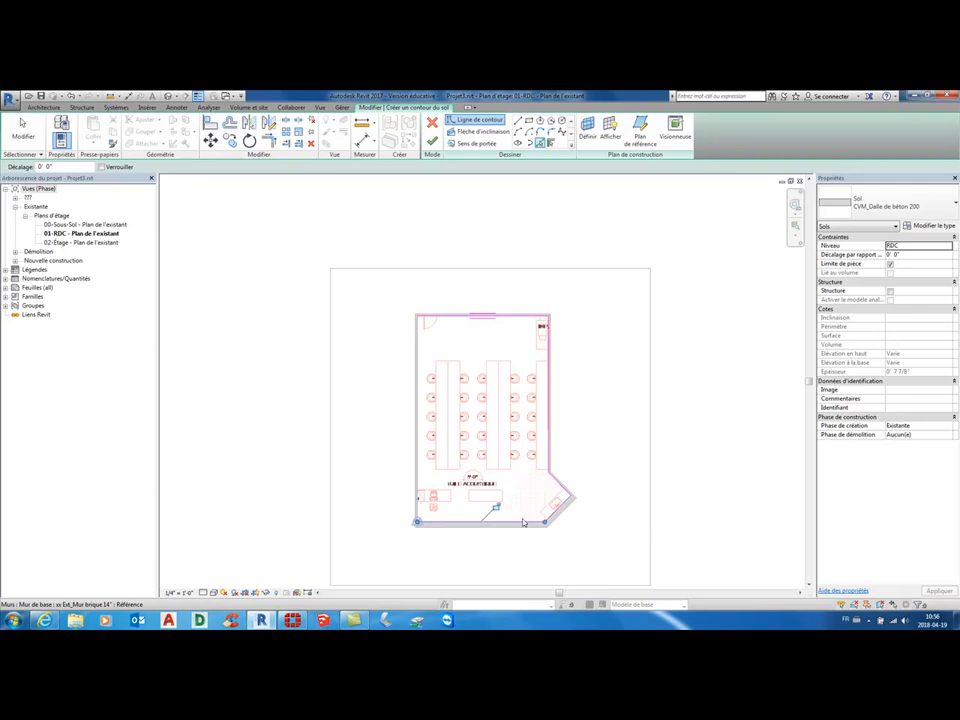
{"action": "left_click", "coordinate": [421, 441]}
Step: Pull the upper end of the floor's left boundary line down about 2' 9", opening the upper-left corner
{"action": "scroll", "coordinate": [420, 330], "scroll_direction": "up", "scroll_amount": 6}
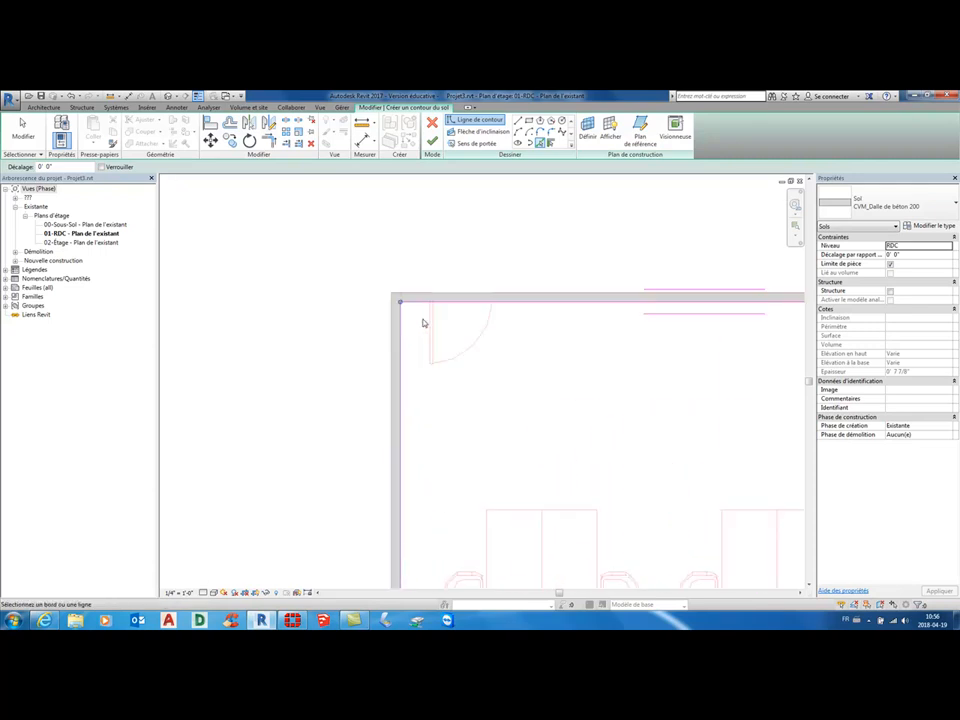
{"action": "scroll", "coordinate": [410, 316], "scroll_direction": "down", "scroll_amount": 2}
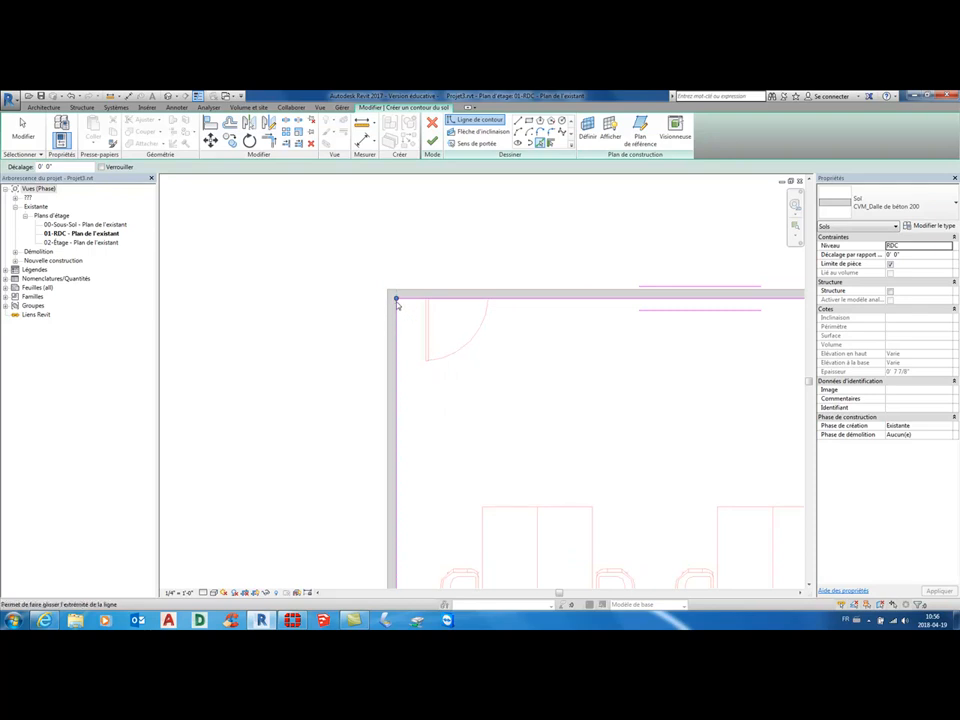
{"action": "left_click_drag", "start_coordinate": [396, 299], "coordinate": [396, 355]}
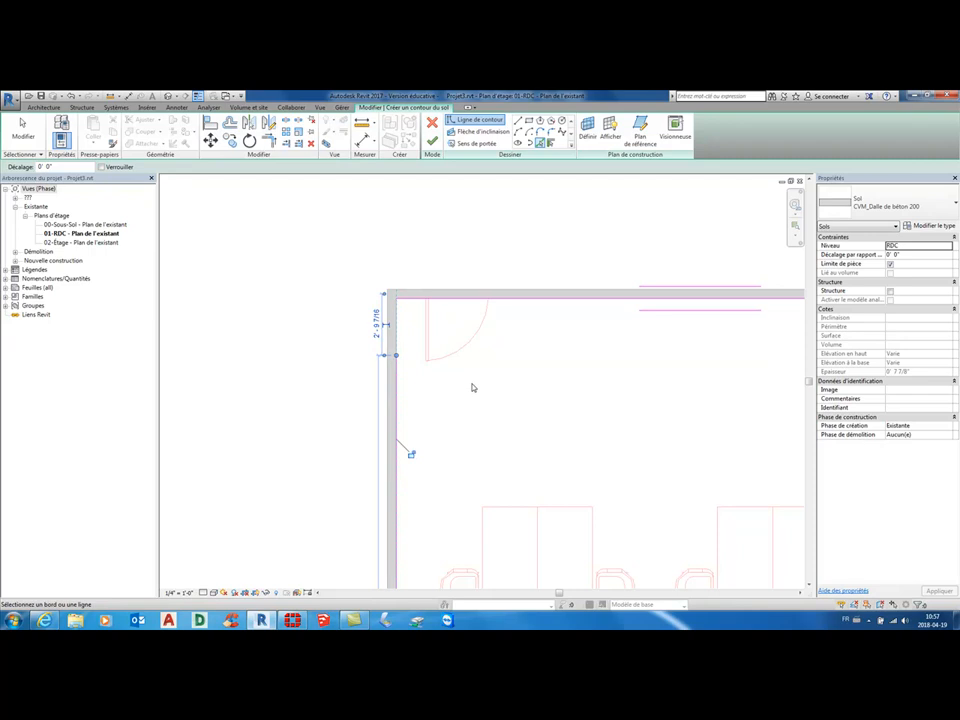
{"action": "left_click", "coordinate": [472, 388]}
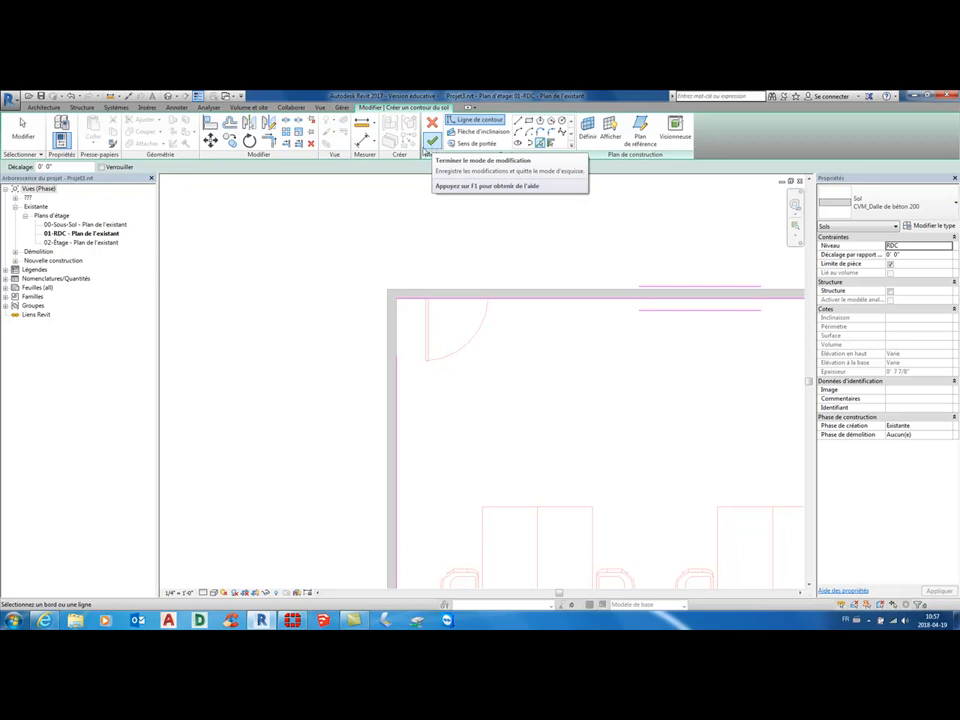
Step: Trim the upper and left boundary lines to a closed corner, finish the floor sketch and deselect the floor
{"action": "left_click", "coordinate": [269, 140]}
{"action": "left_click", "coordinate": [441, 302]}
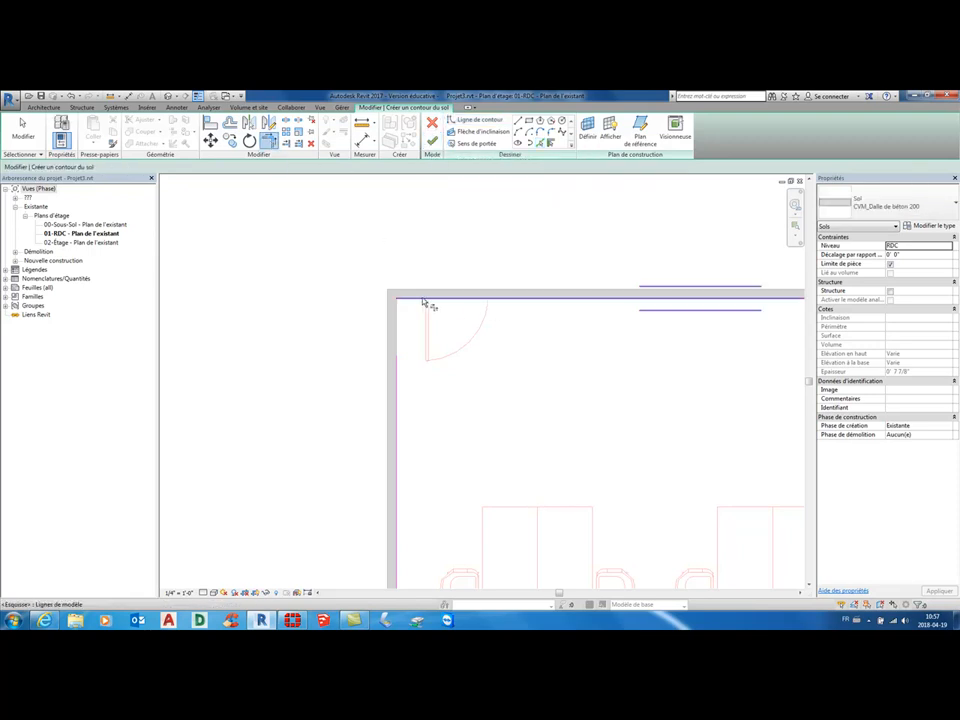
{"action": "left_click", "coordinate": [396, 383]}
{"action": "scroll", "coordinate": [523, 343], "scroll_direction": "down", "scroll_amount": 4}
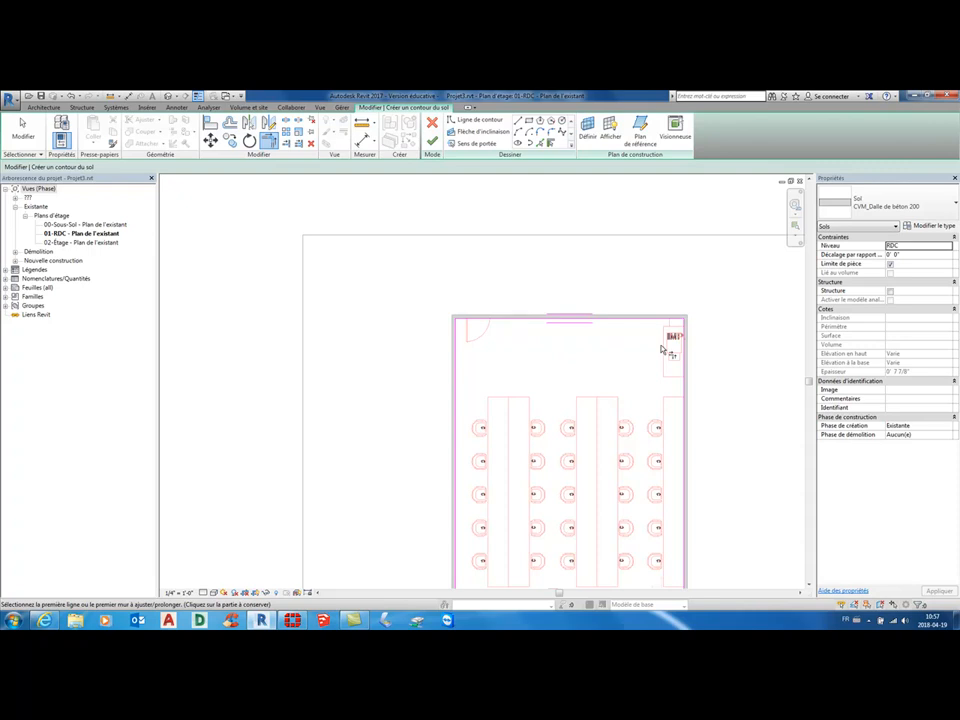
{"action": "left_click", "coordinate": [433, 142]}
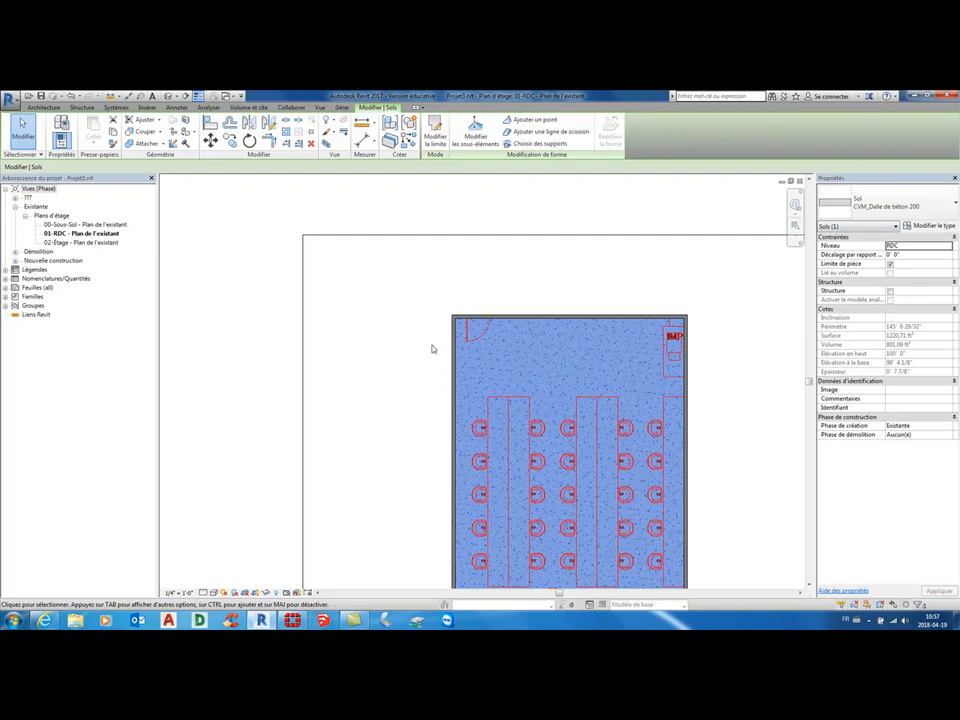
{"action": "middle_click_drag", "start_coordinate": [575, 355], "coordinate": [476, 332]}
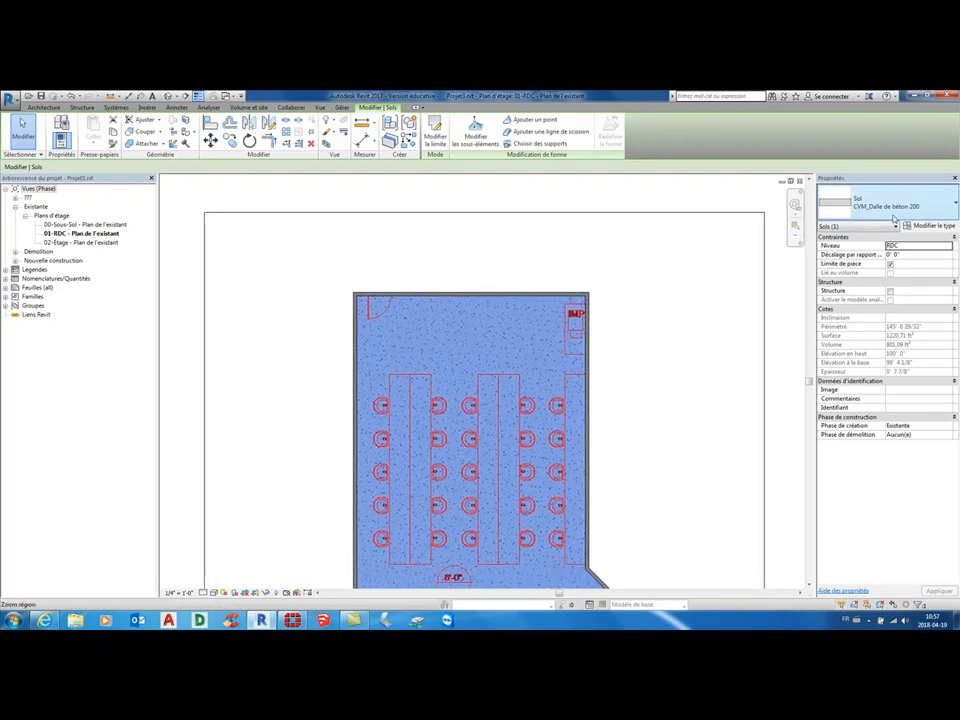
{"action": "left_click", "coordinate": [310, 308]}
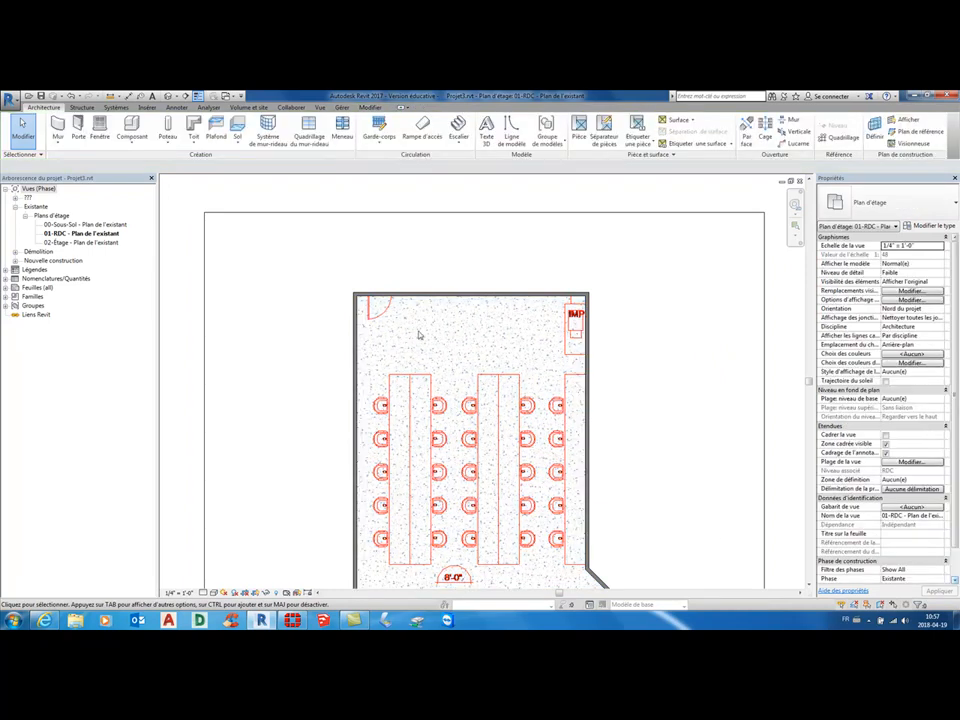
Step: Select the floor along the left wall's inner edge and change its type to CVM_Ceramique 12"x24"
{"action": "scroll", "coordinate": [367, 321], "scroll_direction": "up", "scroll_amount": 3}
{"action": "scroll", "coordinate": [355, 315], "scroll_direction": "up", "scroll_amount": 2}
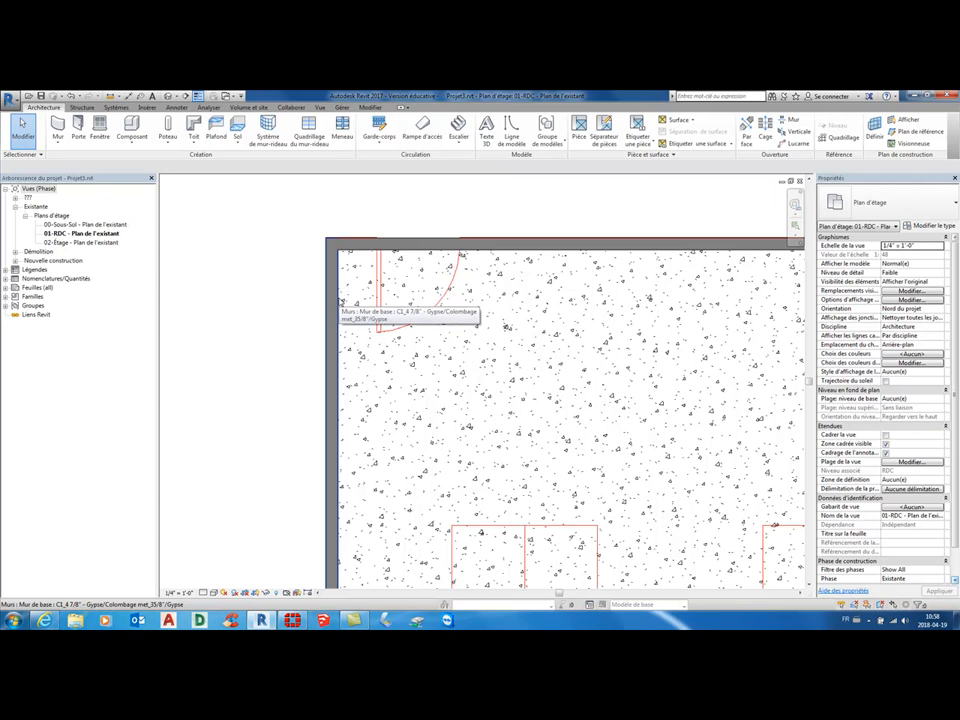
{"action": "key", "text": "Tab"}
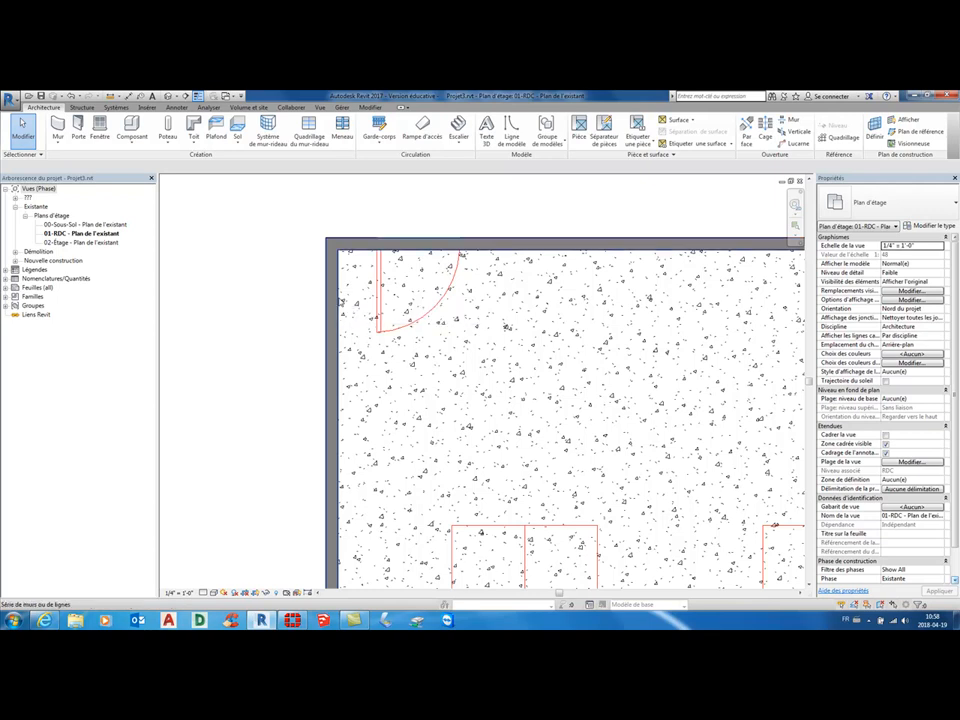
{"action": "key", "text": "Tab"}
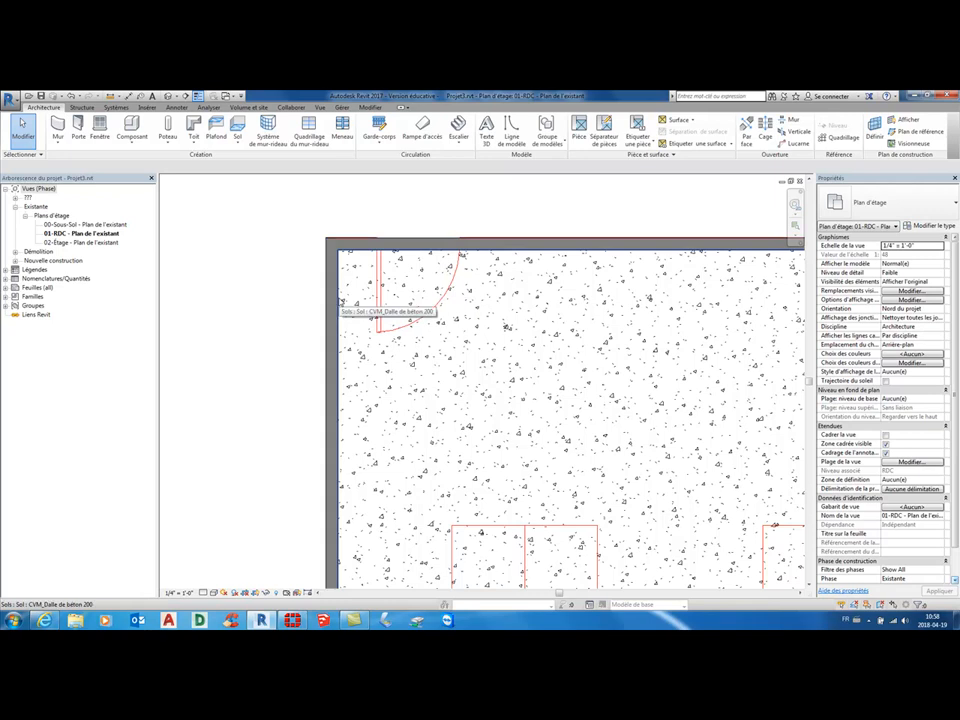
{"action": "left_click", "coordinate": [340, 301]}
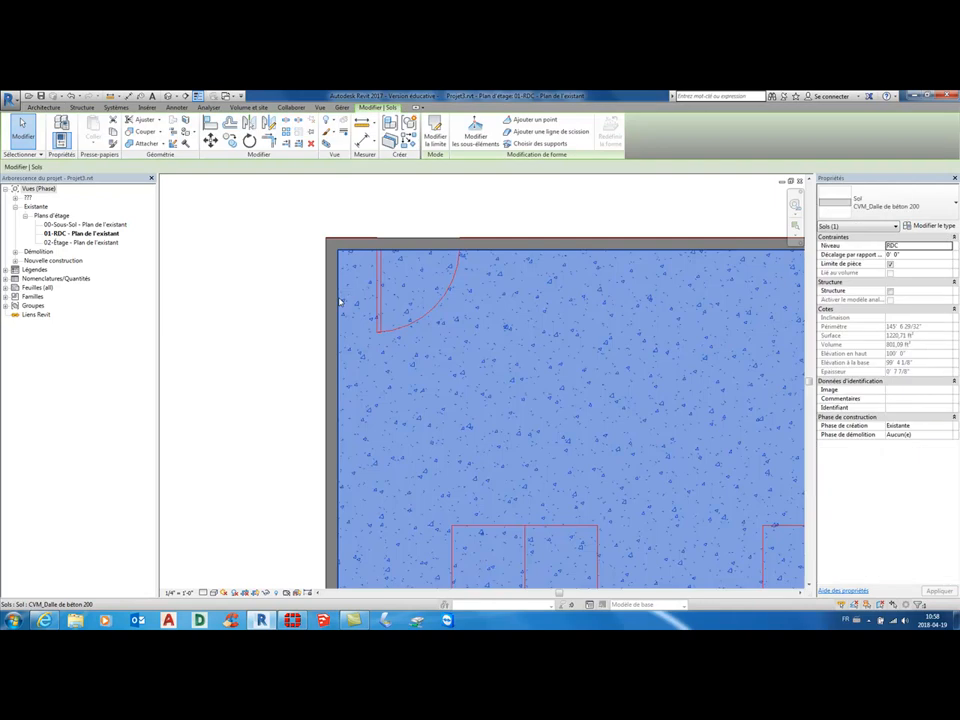
{"action": "left_click", "coordinate": [885, 204]}
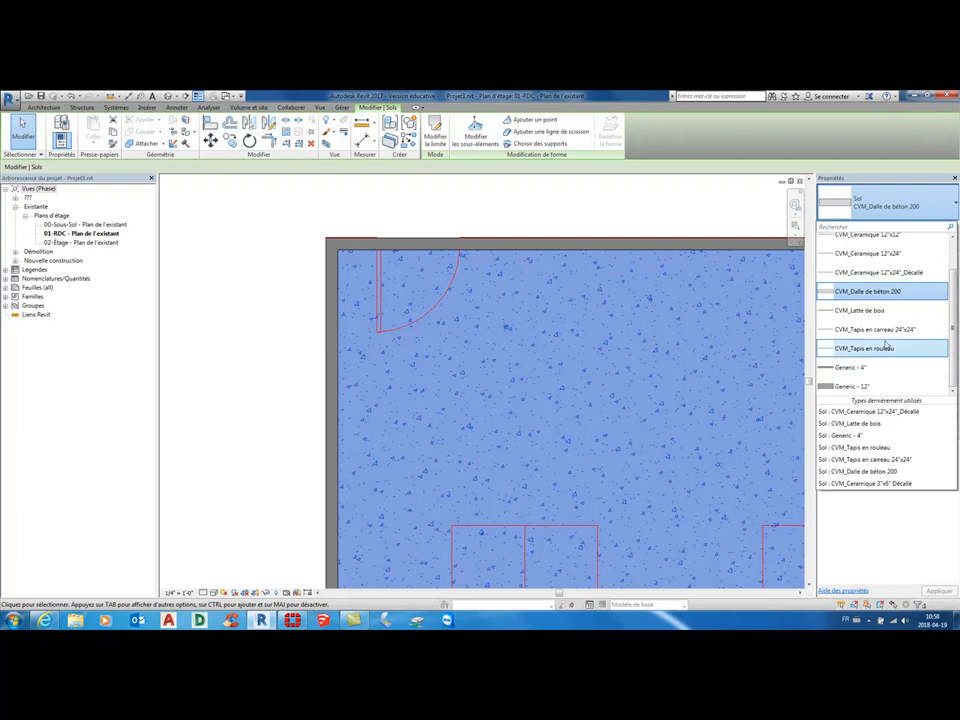
{"action": "left_click", "coordinate": [892, 255]}
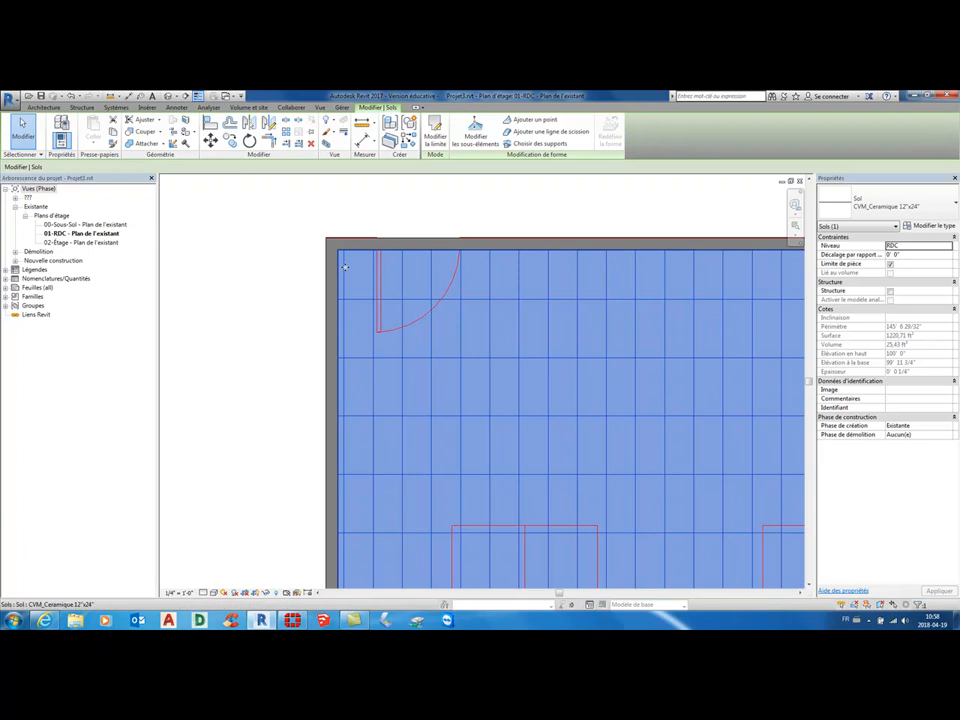
Step: Align the floor's first vertical tile joint with the left wall's inner face
{"action": "scroll", "coordinate": [342, 266], "scroll_direction": "up", "scroll_amount": 2}
{"action": "scroll", "coordinate": [341, 267], "scroll_direction": "up", "scroll_amount": 1}
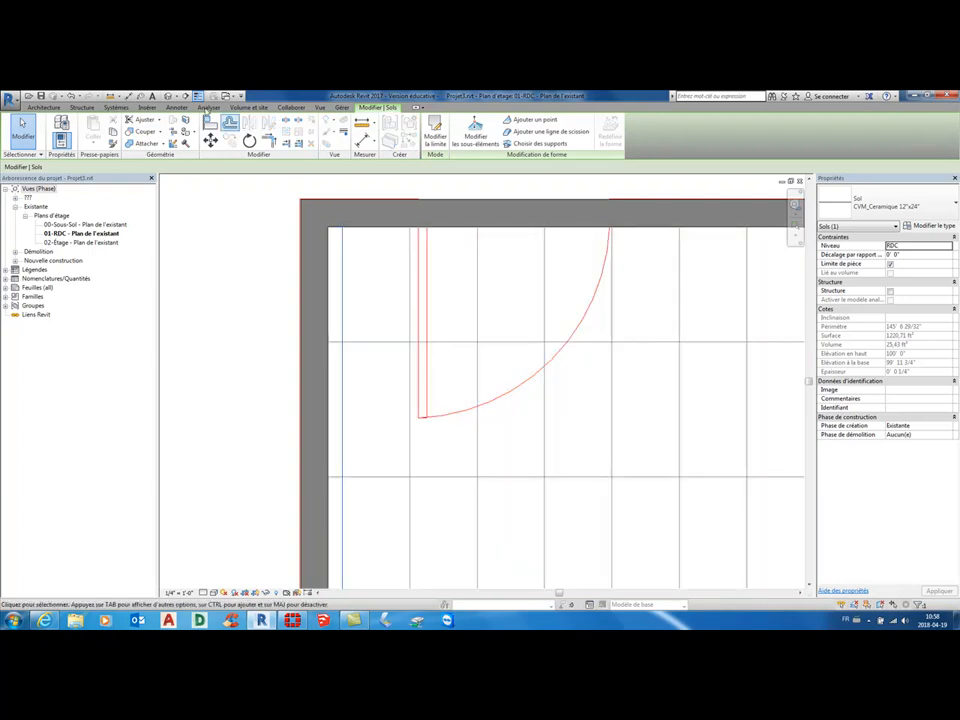
{"action": "key", "text": "Escape"}
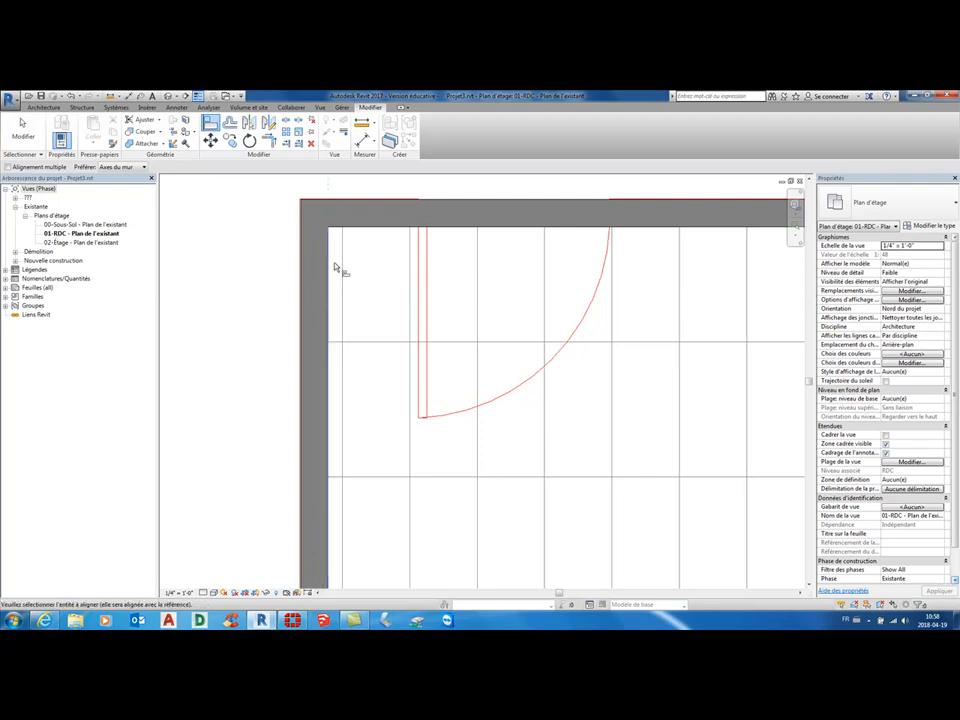
{"action": "left_click", "coordinate": [341, 268]}
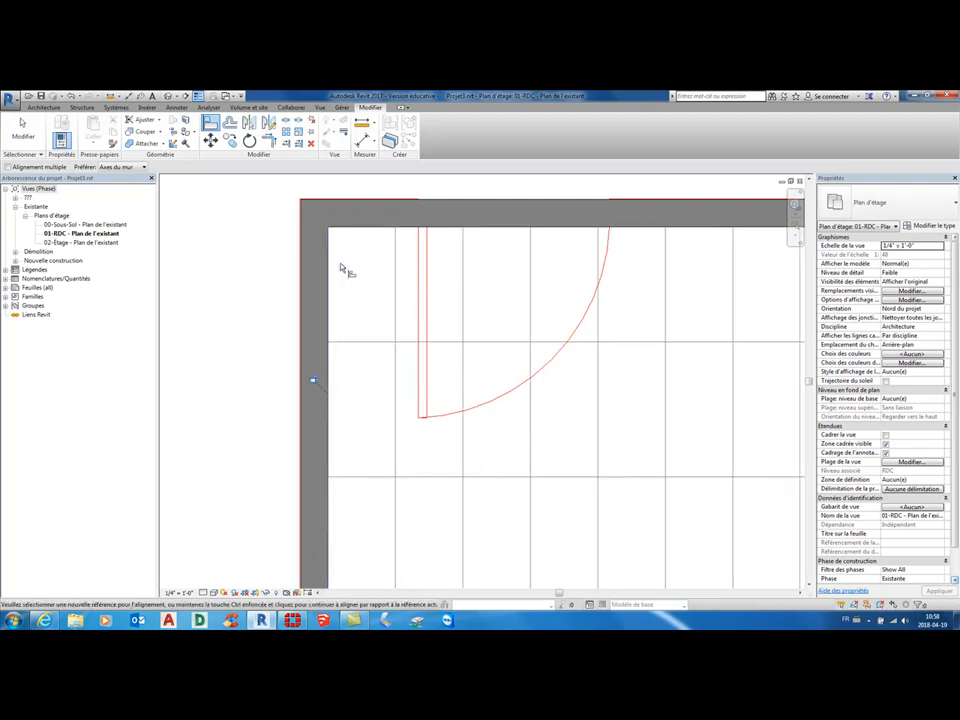
Step: Try aligning the upper wall's inner face to the first horizontal tile joint, and undo the move
{"action": "left_click", "coordinate": [384, 346]}
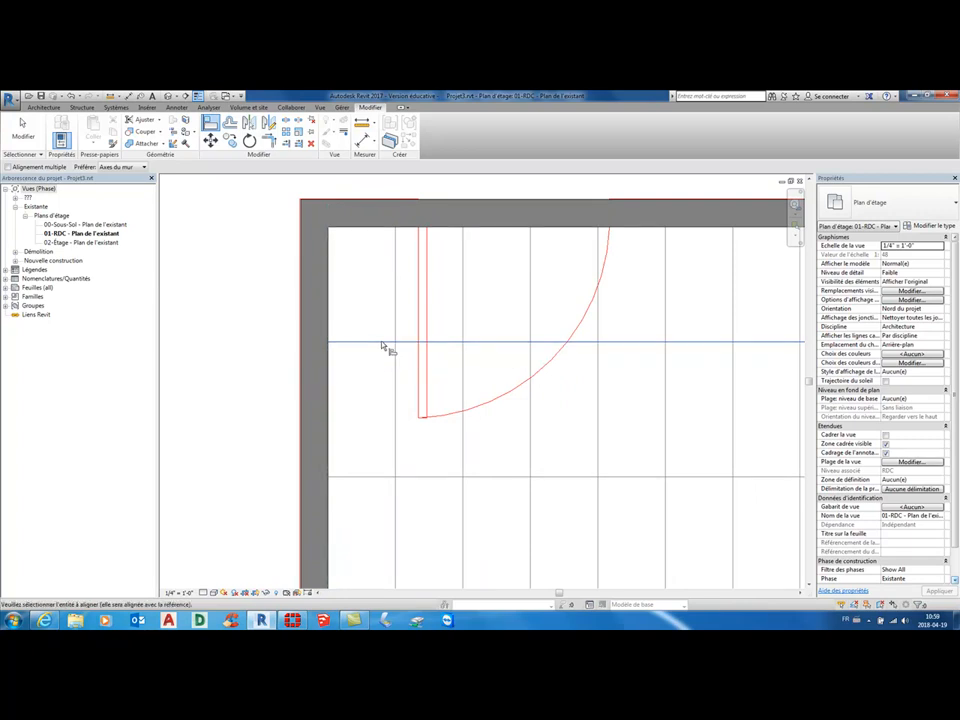
{"action": "left_click", "coordinate": [378, 230]}
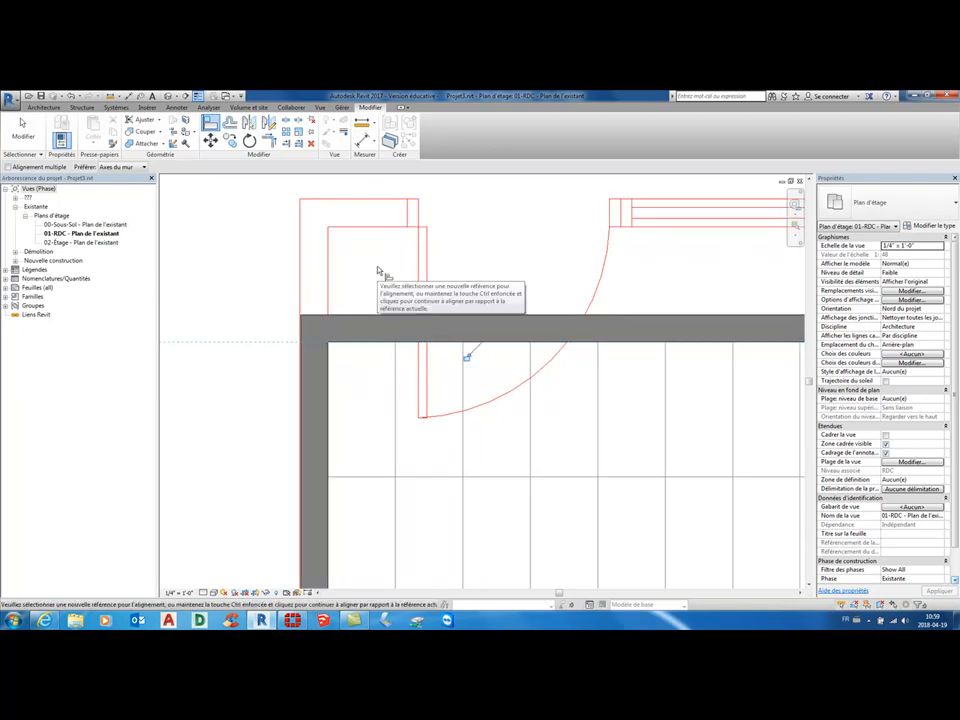
{"action": "key", "text": "ctrl+z"}
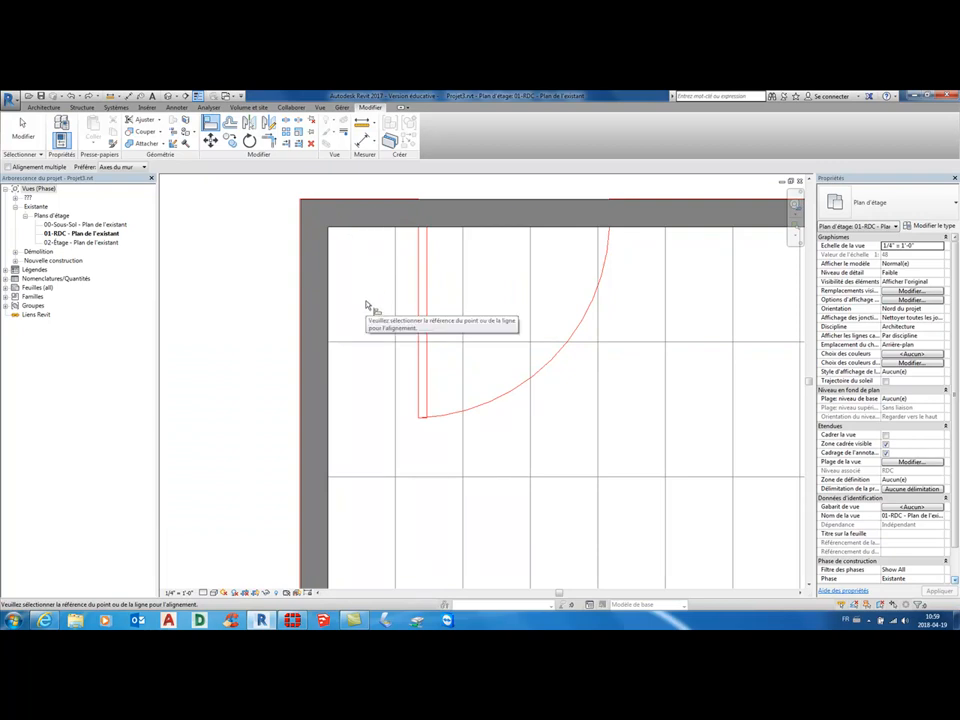
{"action": "left_click", "coordinate": [367, 229]}
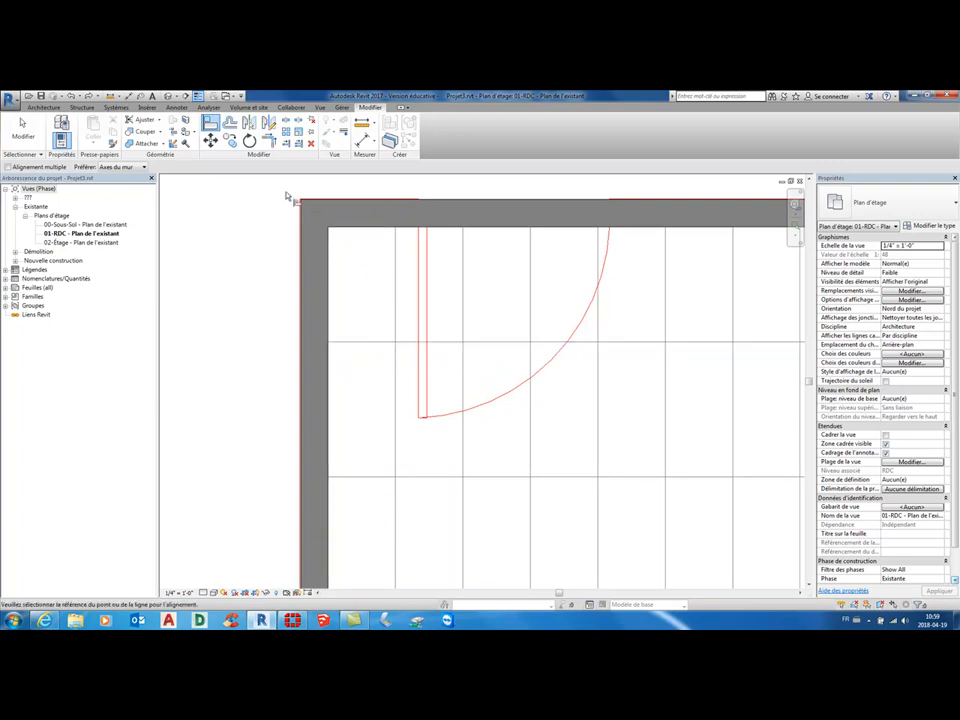
{"action": "left_click", "coordinate": [373, 342]}
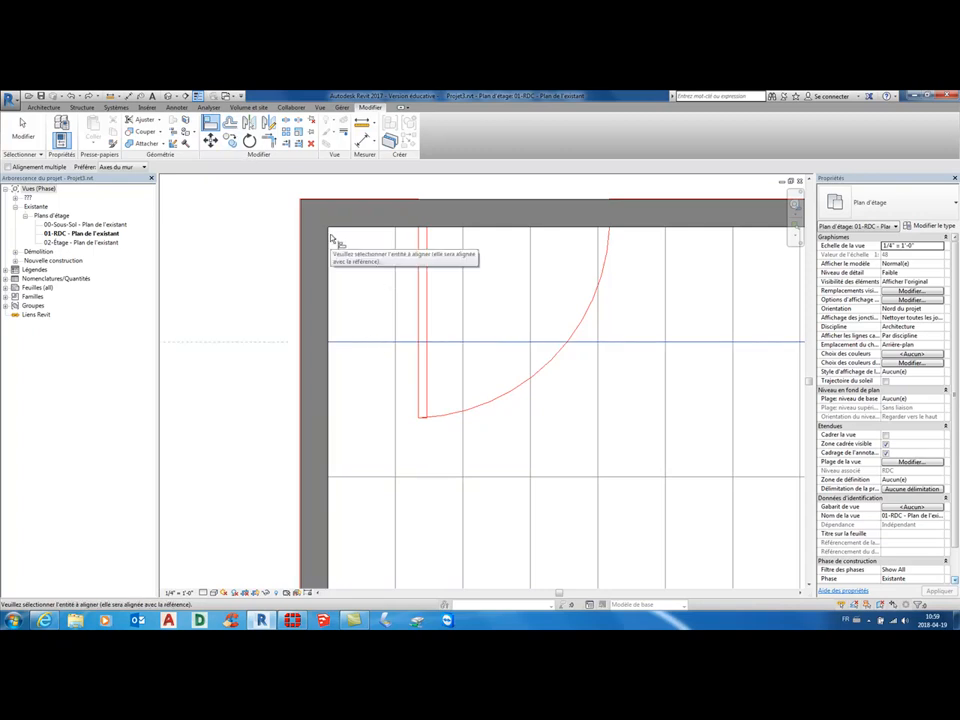
{"action": "key", "text": "Escape"}
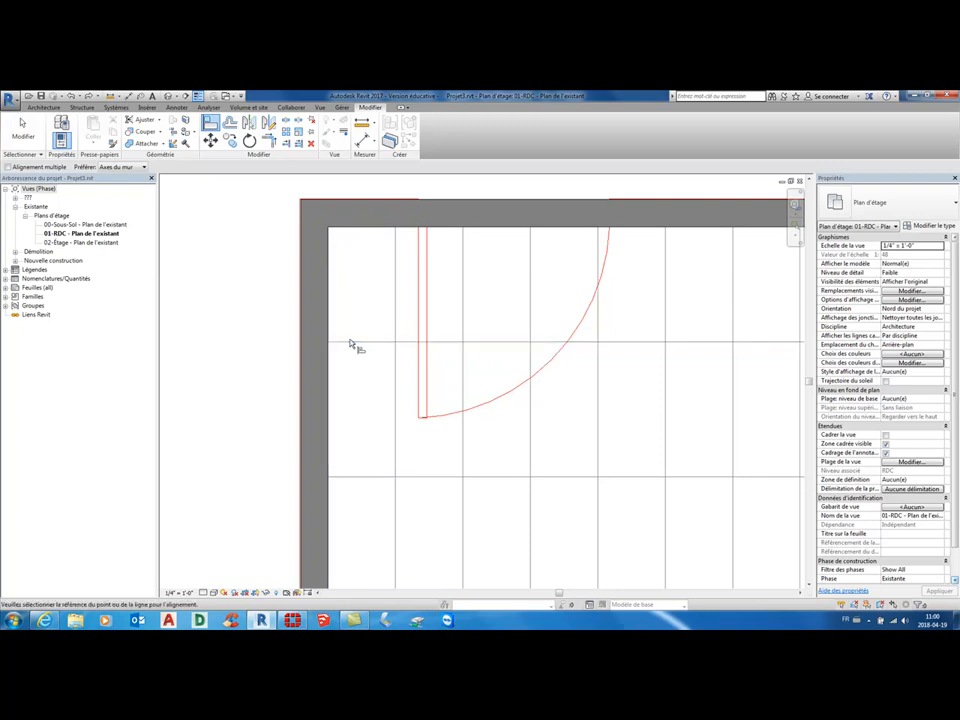
{"action": "left_click", "coordinate": [24, 134]}
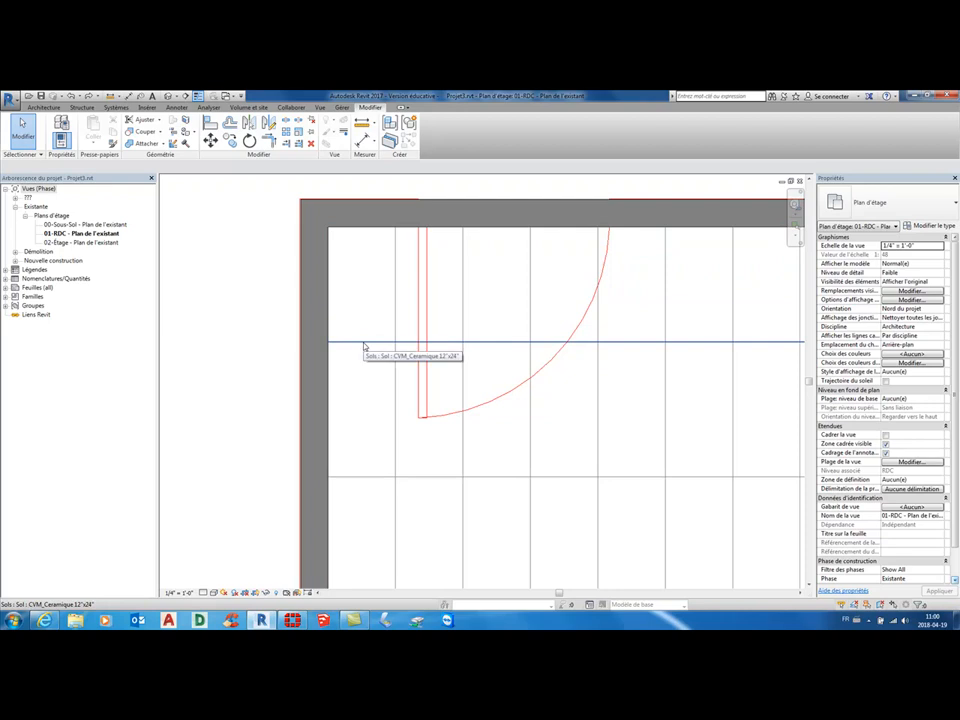
Step: Align the floor's first horizontal tile joint with the upper wall's inner face
{"action": "left_click", "coordinate": [364, 346]}
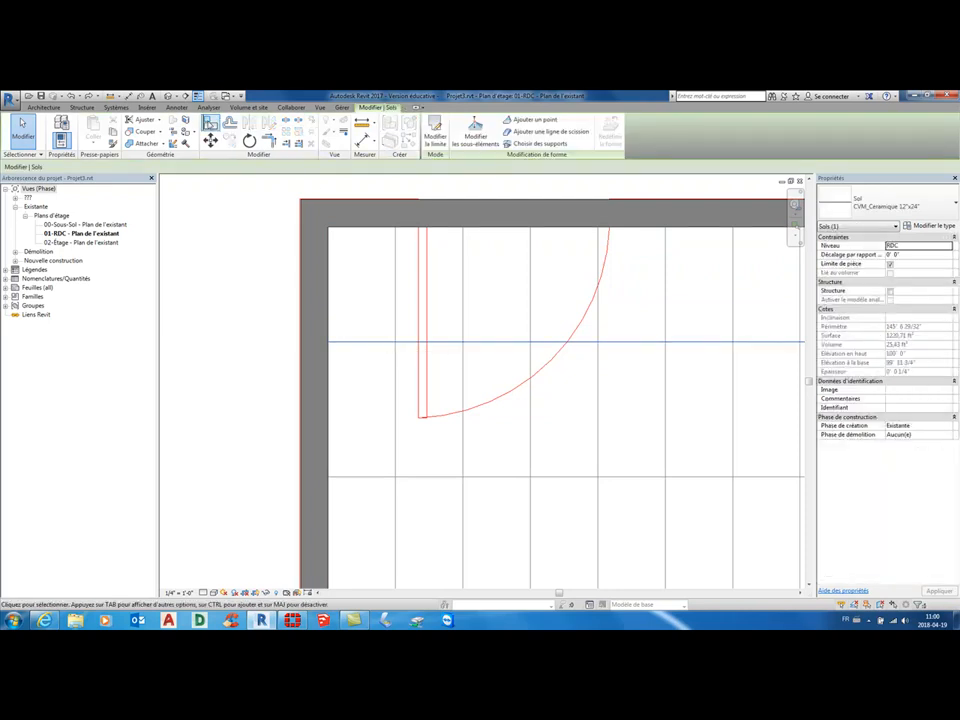
{"action": "left_click", "coordinate": [210, 122]}
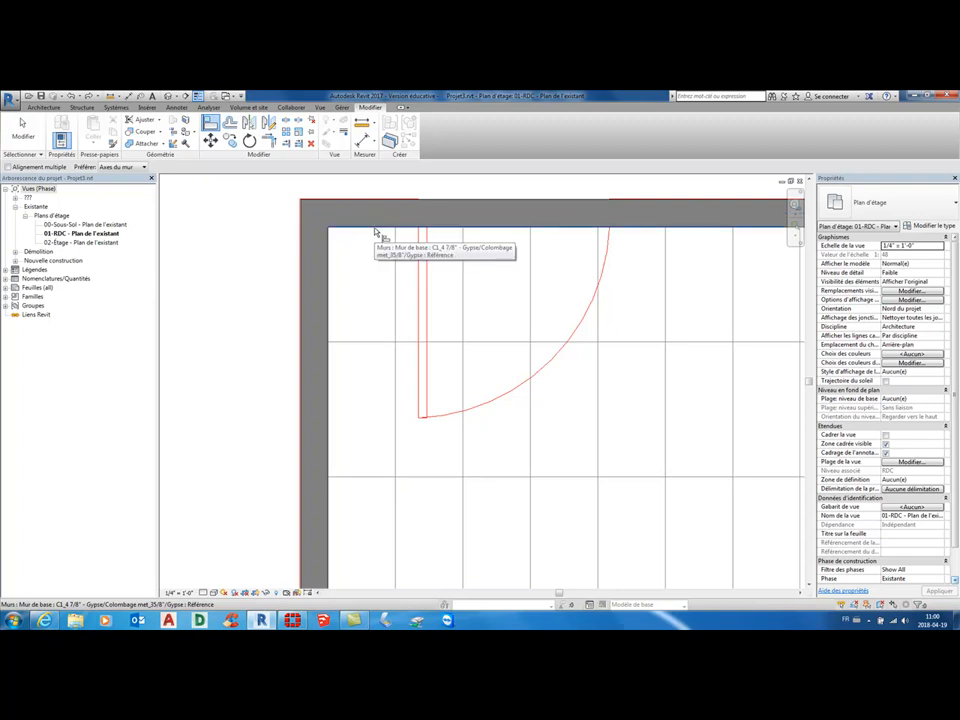
{"action": "left_click", "coordinate": [377, 233]}
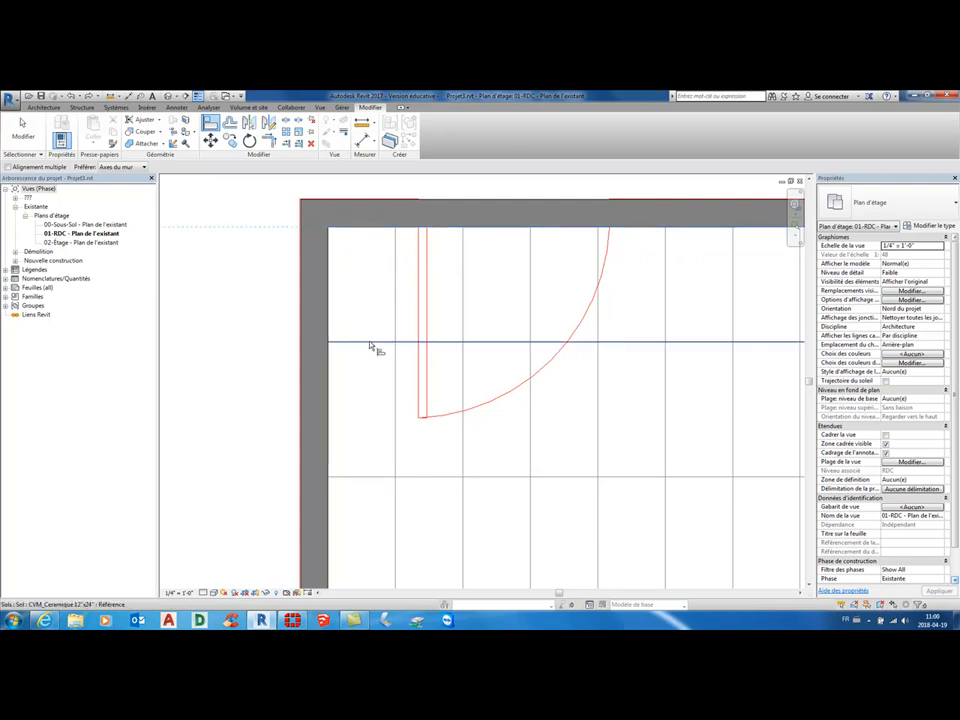
{"action": "left_click", "coordinate": [371, 344]}
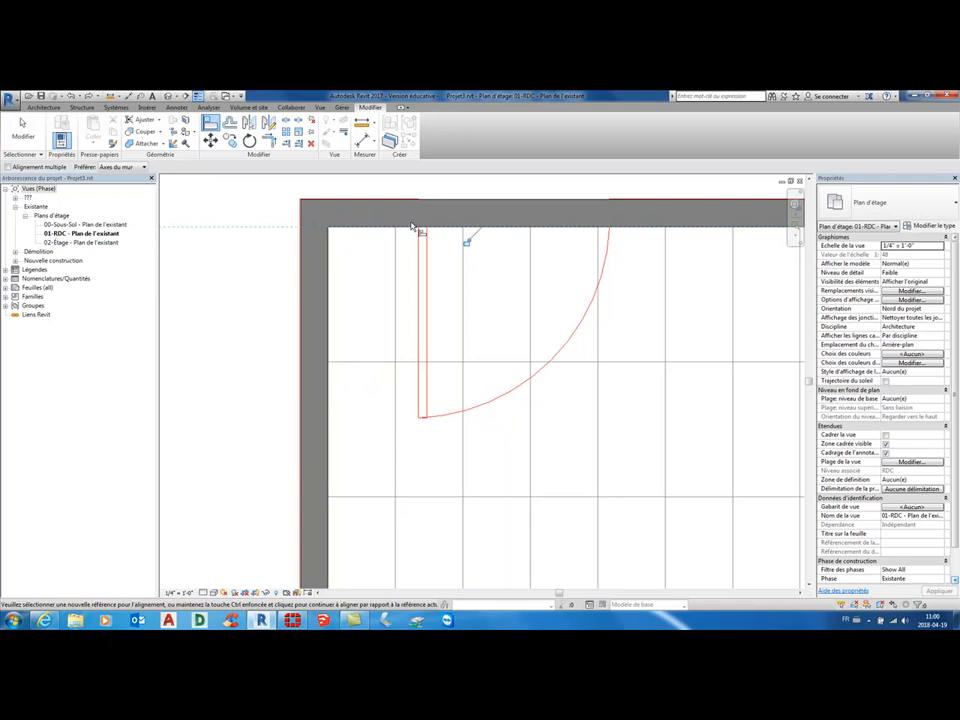
Step: Select the whole floor and change its type to CVM_Latte de bois
{"action": "scroll", "coordinate": [411, 226], "scroll_direction": "down", "scroll_amount": 5}
{"action": "left_click", "coordinate": [519, 318]}
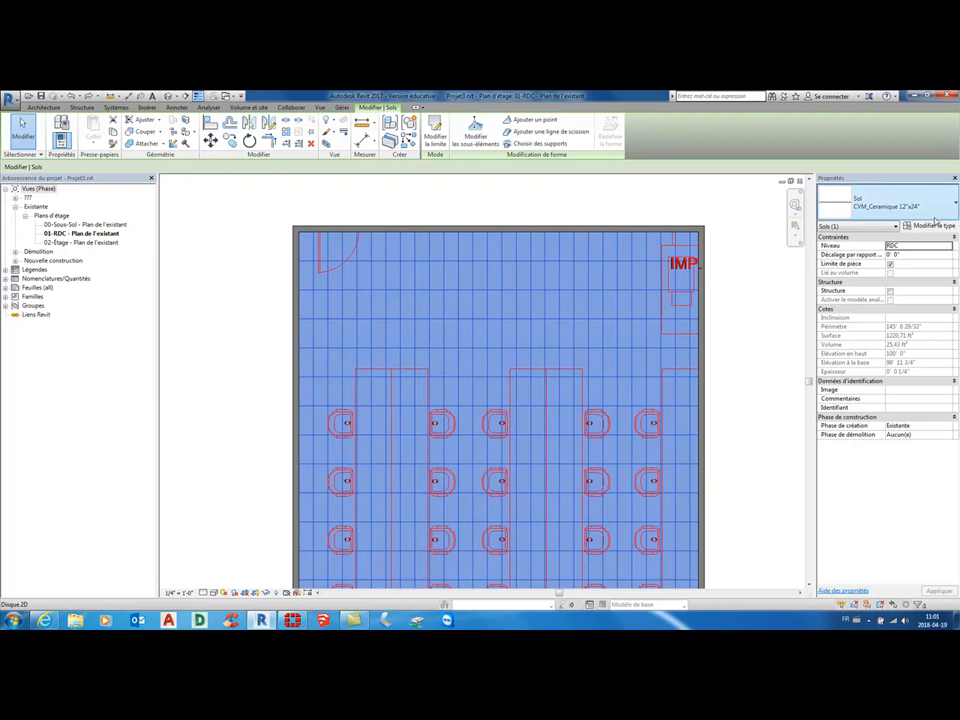
{"action": "left_click", "coordinate": [933, 210]}
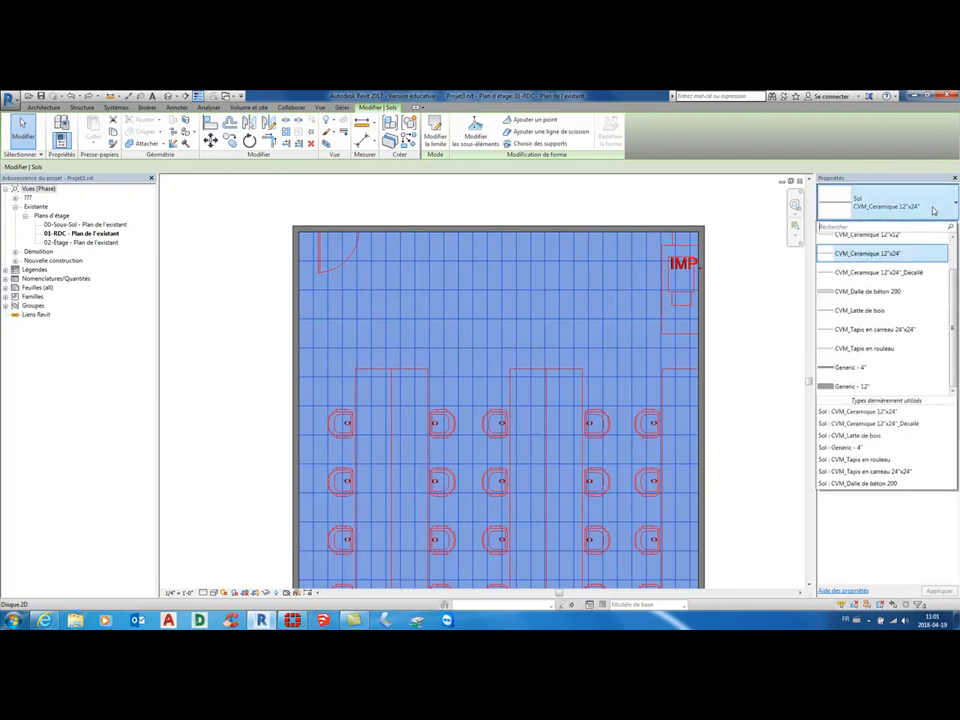
{"action": "left_click", "coordinate": [865, 311]}
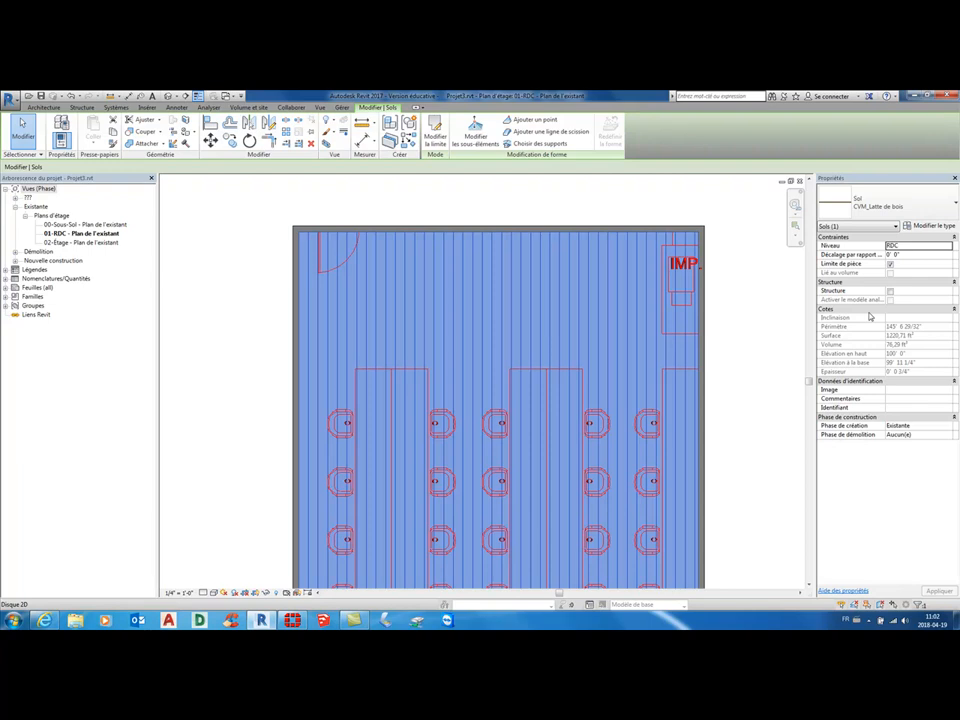
Step: Duplicate the floor type under the name CVM_Latte de bois 2
{"action": "left_click", "coordinate": [935, 226]}
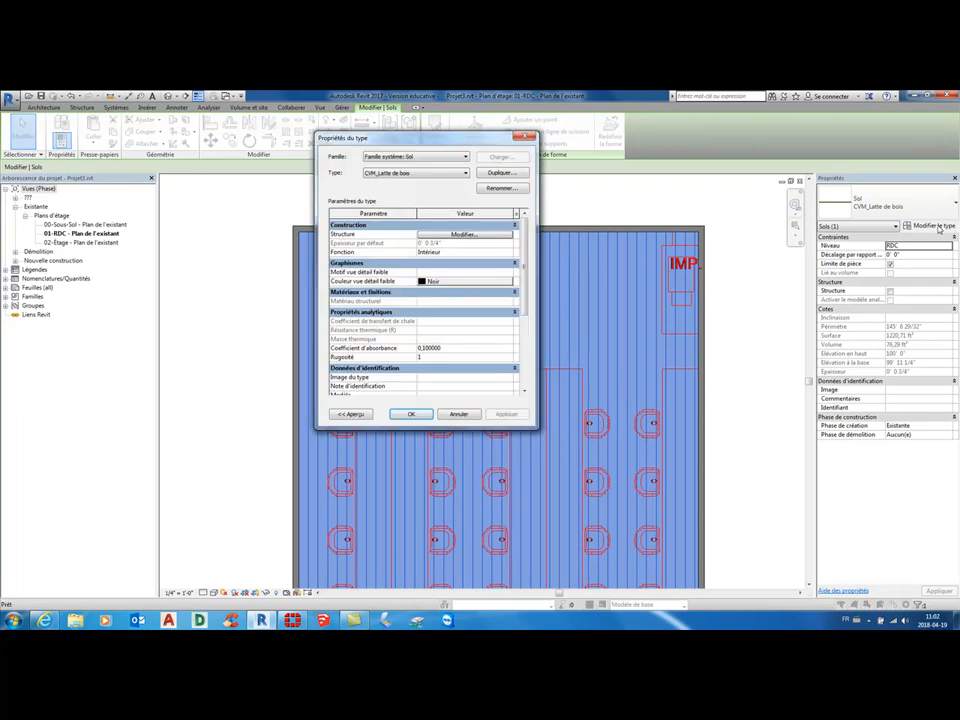
{"action": "left_click", "coordinate": [497, 175]}
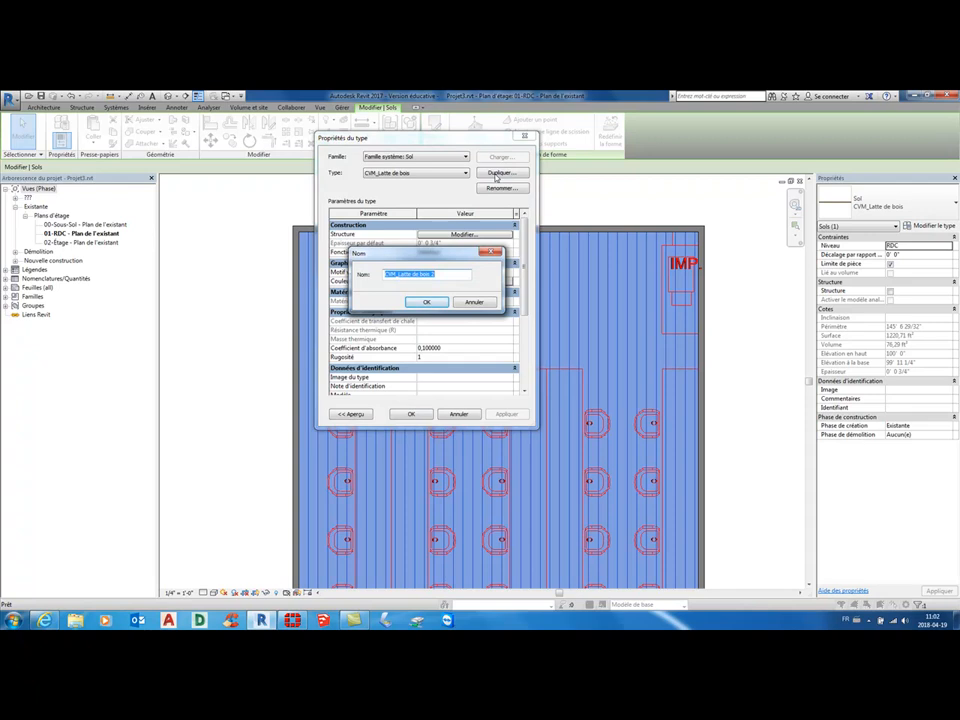
{"action": "key", "text": "Return"}
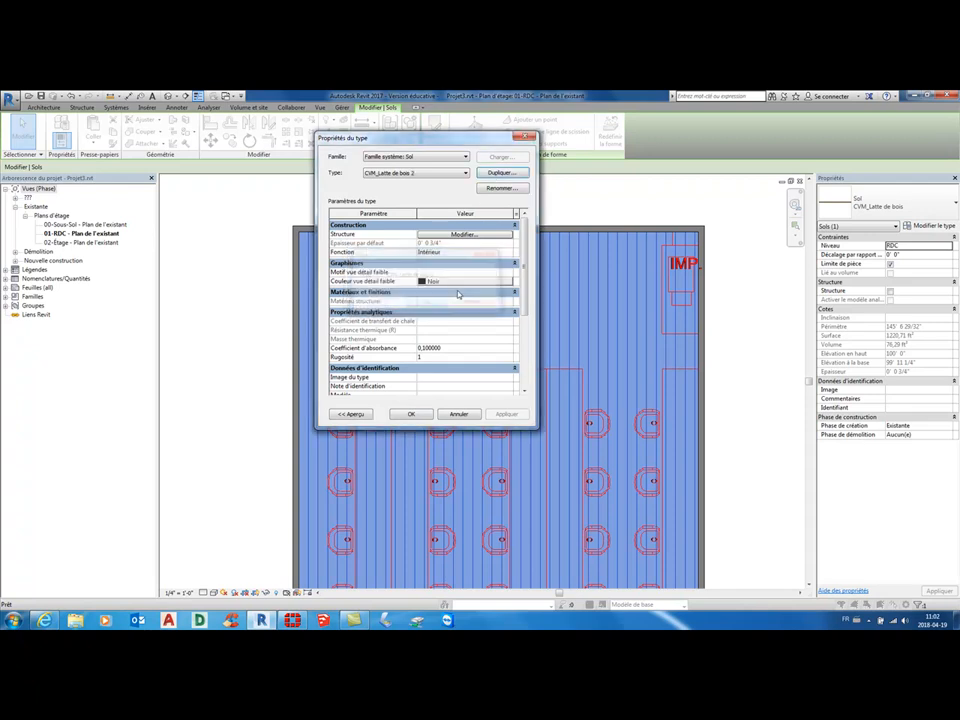
Step: In the new floor type's structure, duplicate the finish layer's material CVM_Plancher_Latte de bois
{"action": "left_click", "coordinate": [458, 235]}
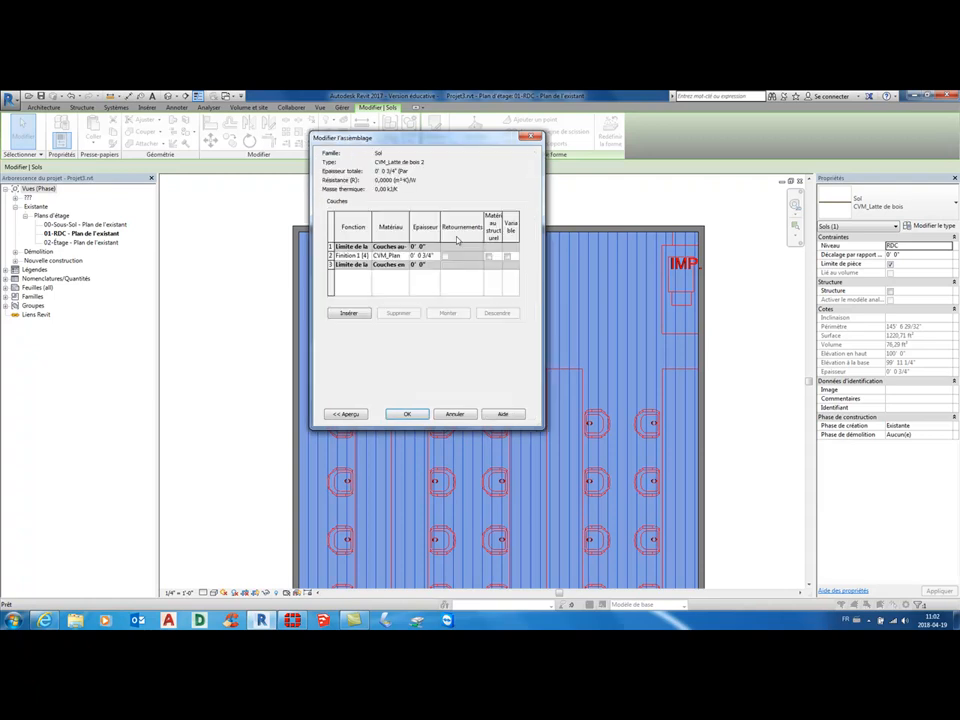
{"action": "left_click", "coordinate": [404, 256]}
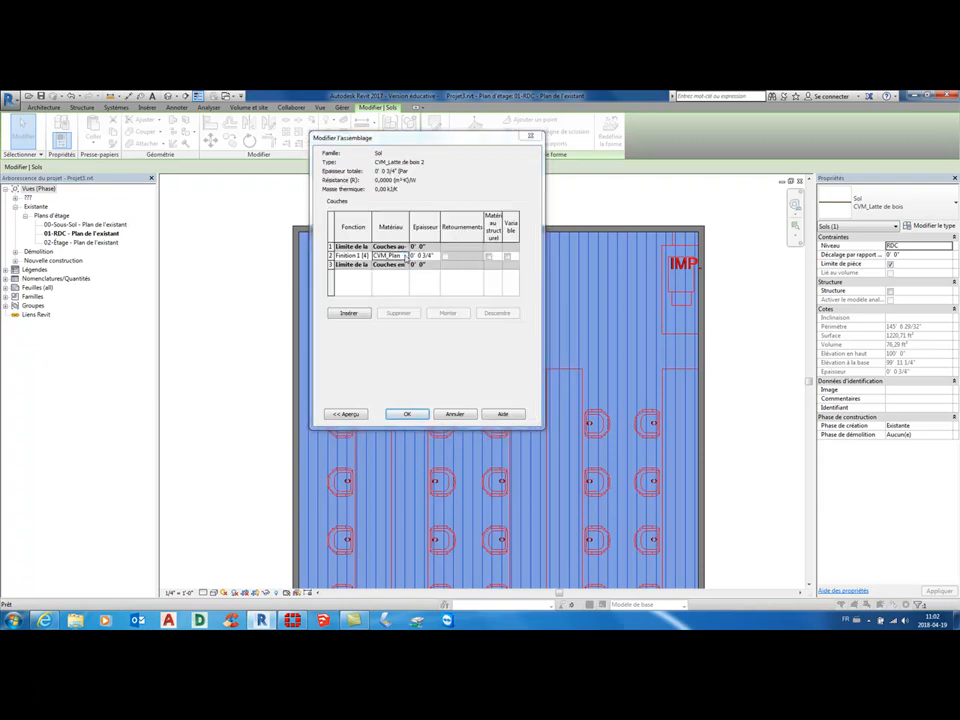
{"action": "left_click", "coordinate": [405, 256]}
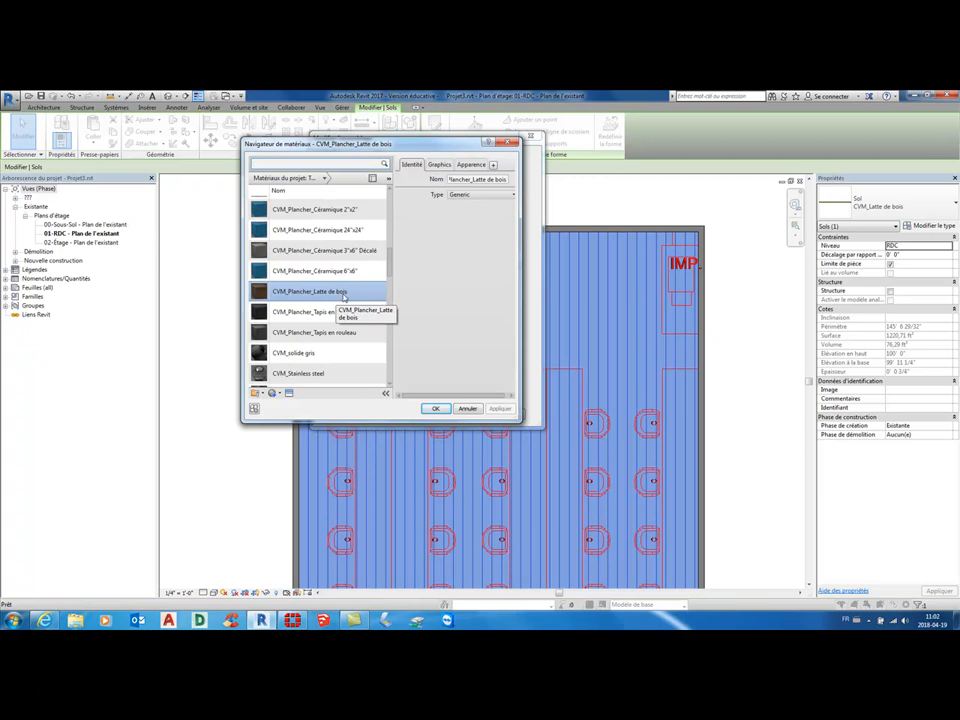
{"action": "scroll", "coordinate": [290, 210], "scroll_direction": "up", "scroll_amount": 1}
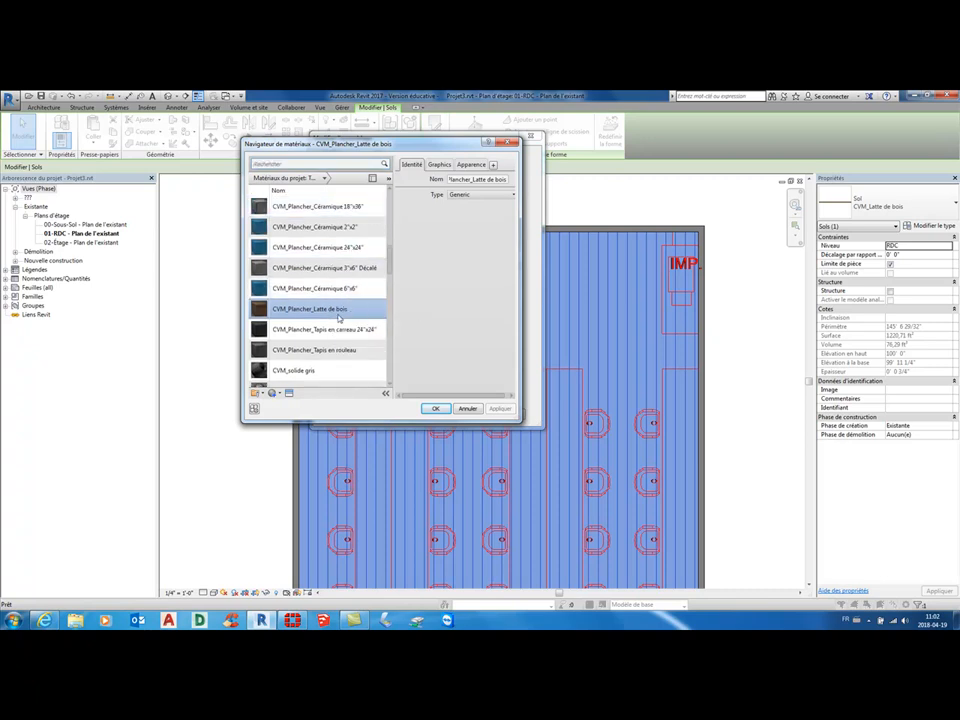
{"action": "scroll", "coordinate": [285, 380], "scroll_direction": "down", "scroll_amount": 1}
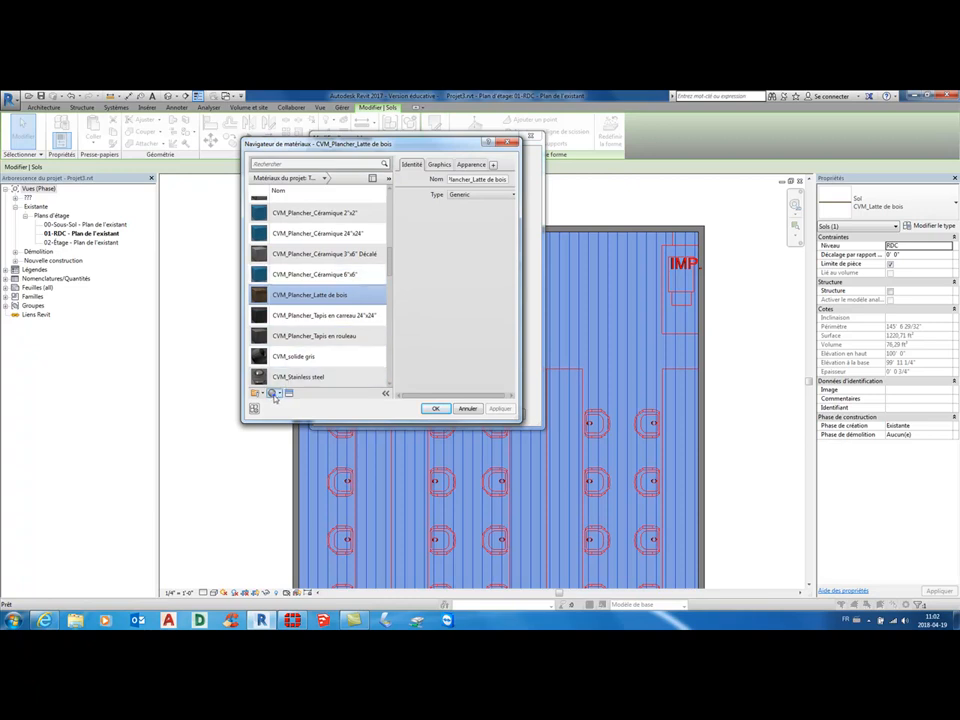
{"action": "left_click", "coordinate": [272, 395]}
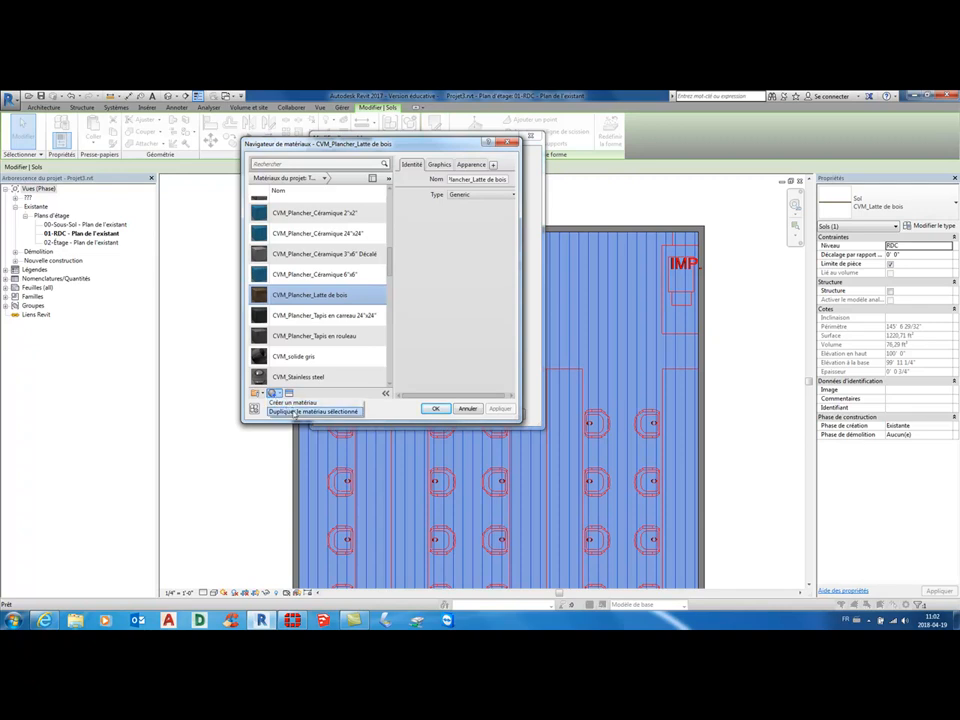
{"action": "left_click", "coordinate": [290, 410]}
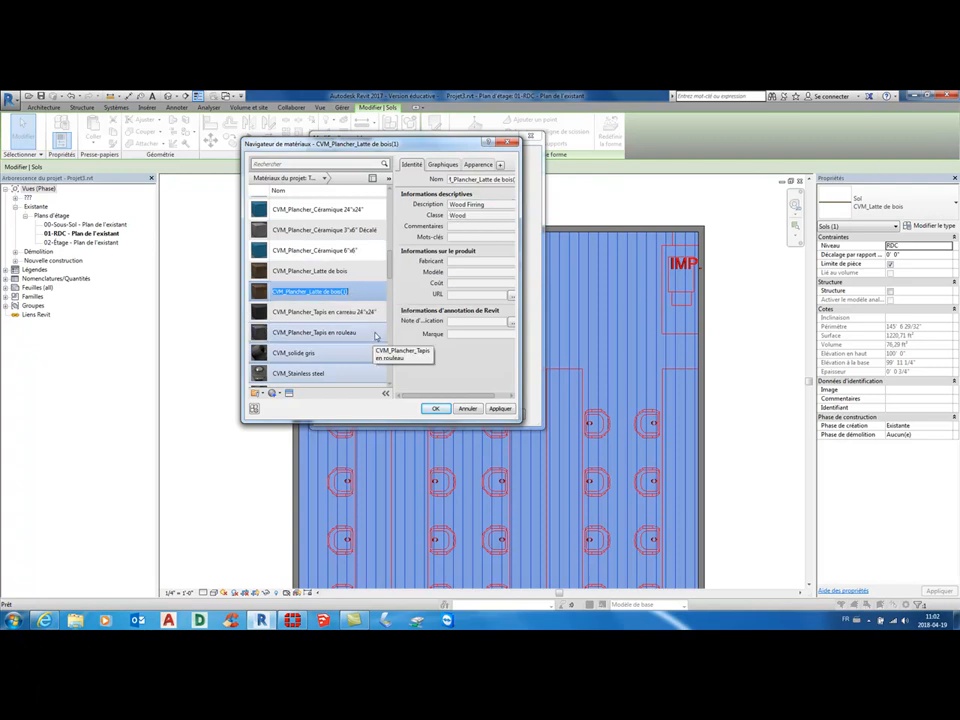
Step: Set the duplicated material's surface pattern to Latte de bois large and apply the new type to the floor
{"action": "left_click", "coordinate": [445, 165]}
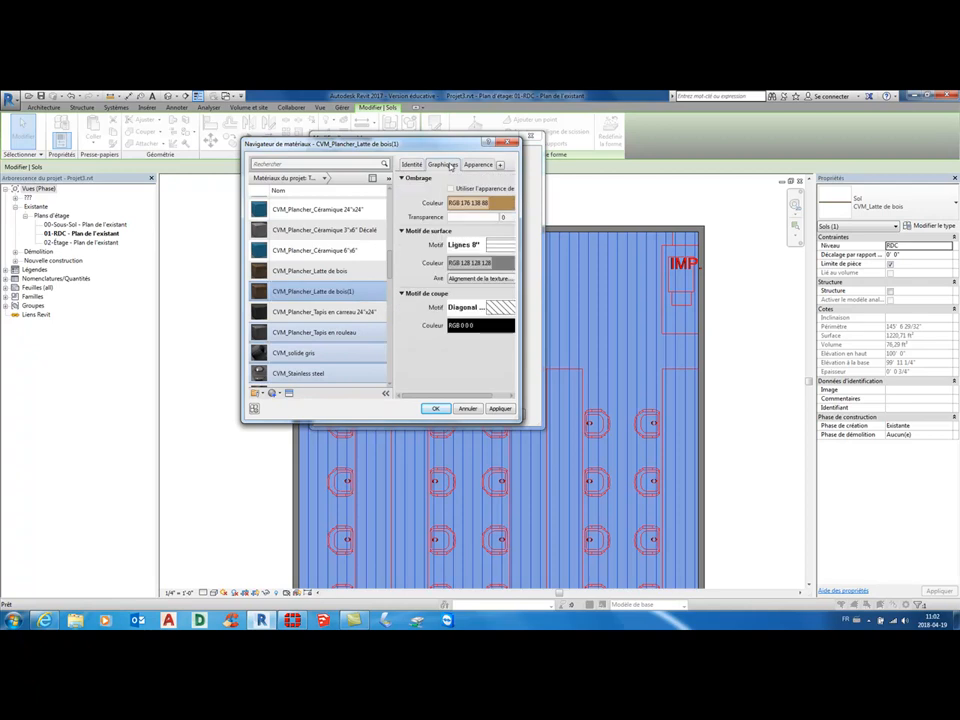
{"action": "left_click", "coordinate": [499, 249]}
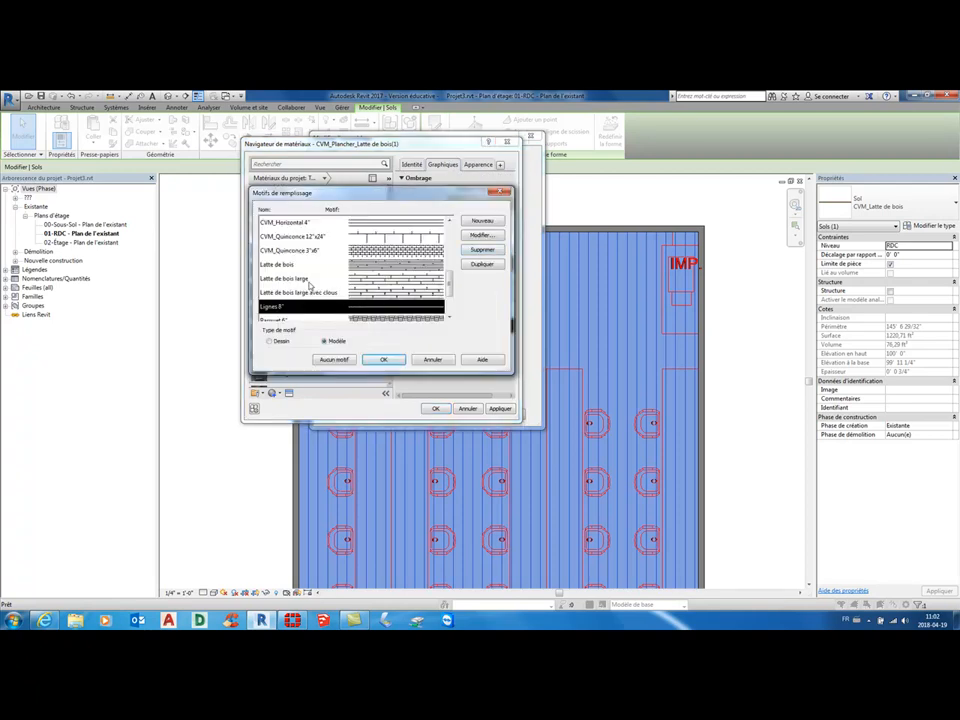
{"action": "left_click", "coordinate": [378, 280]}
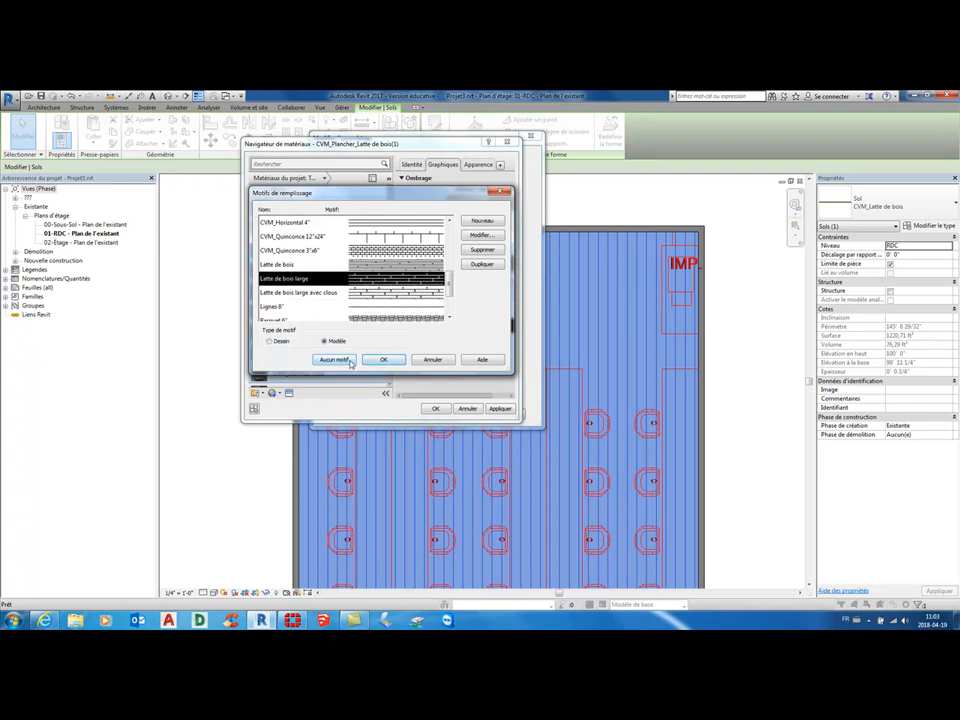
{"action": "left_click", "coordinate": [383, 359]}
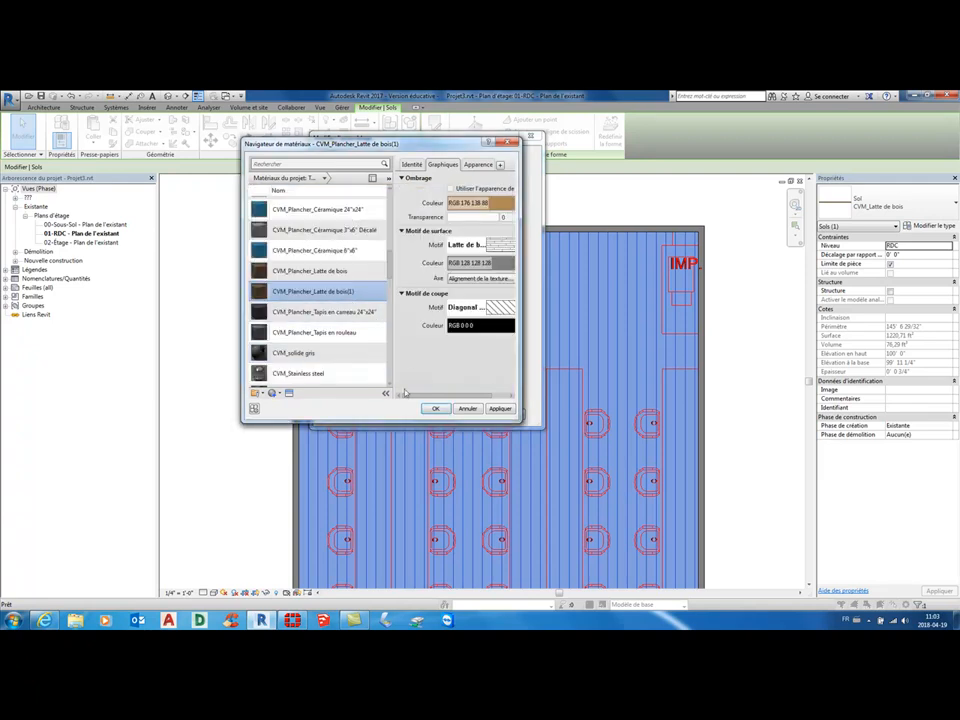
{"action": "left_click", "coordinate": [499, 408]}
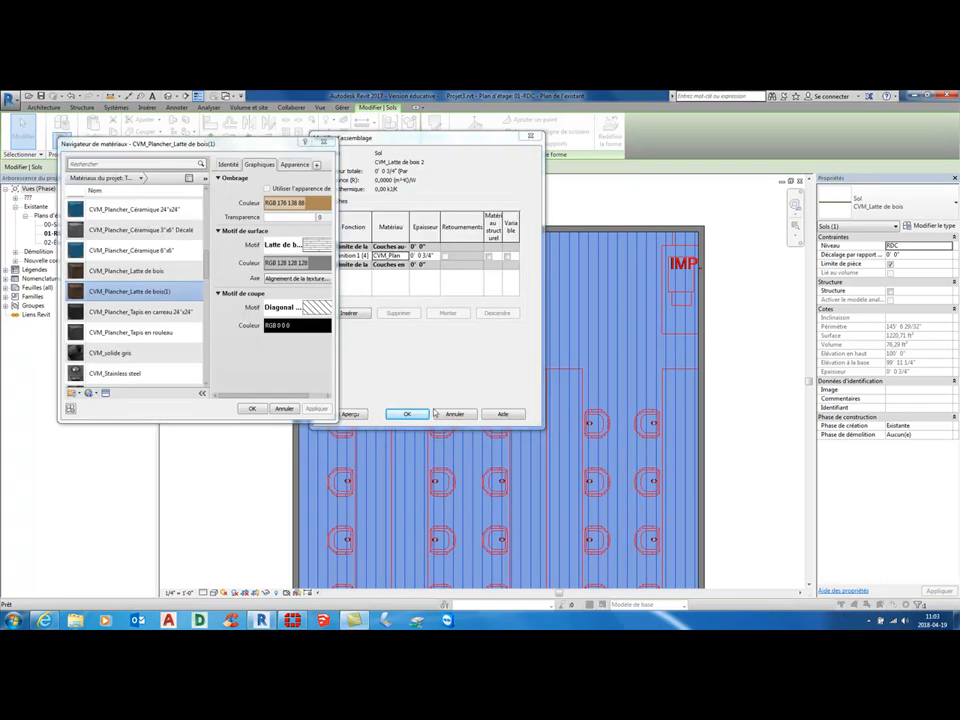
{"action": "left_click", "coordinate": [252, 408]}
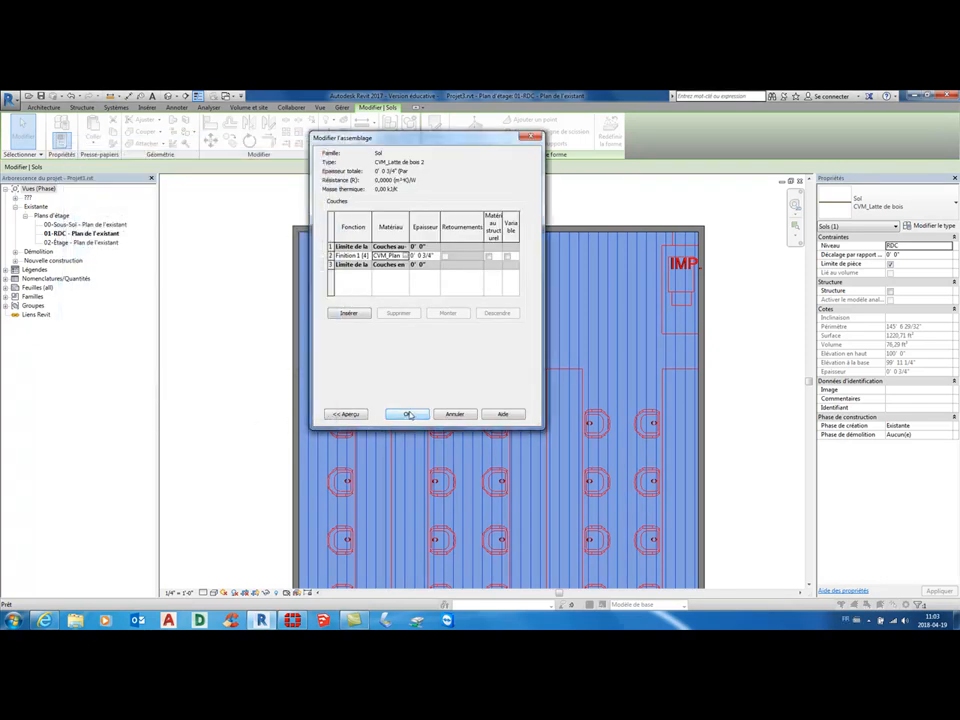
{"action": "left_click", "coordinate": [409, 415]}
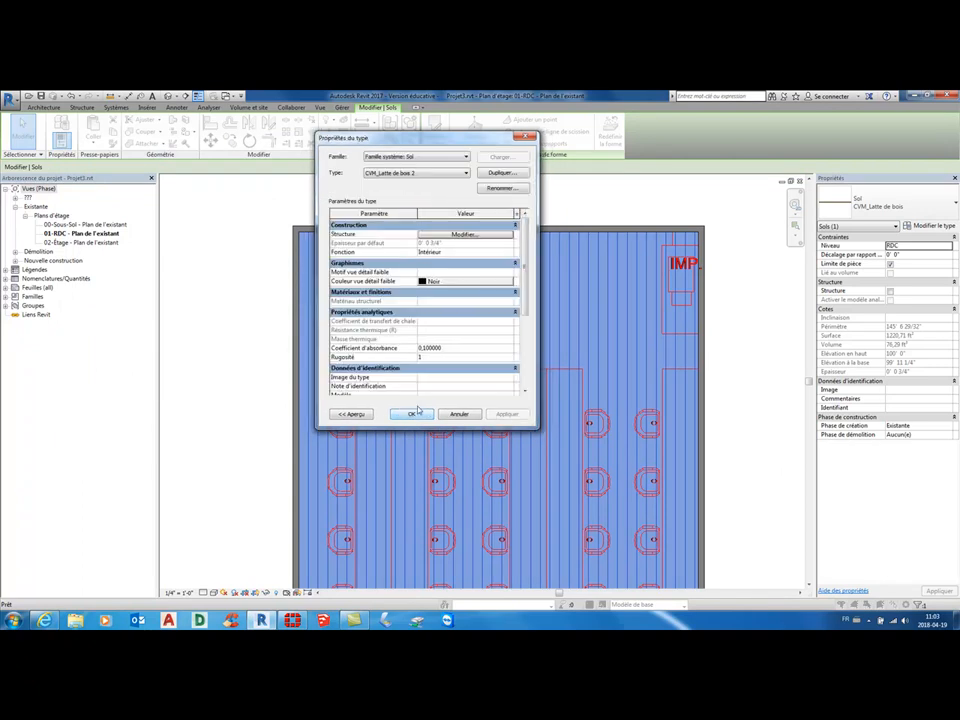
{"action": "left_click", "coordinate": [352, 414]}
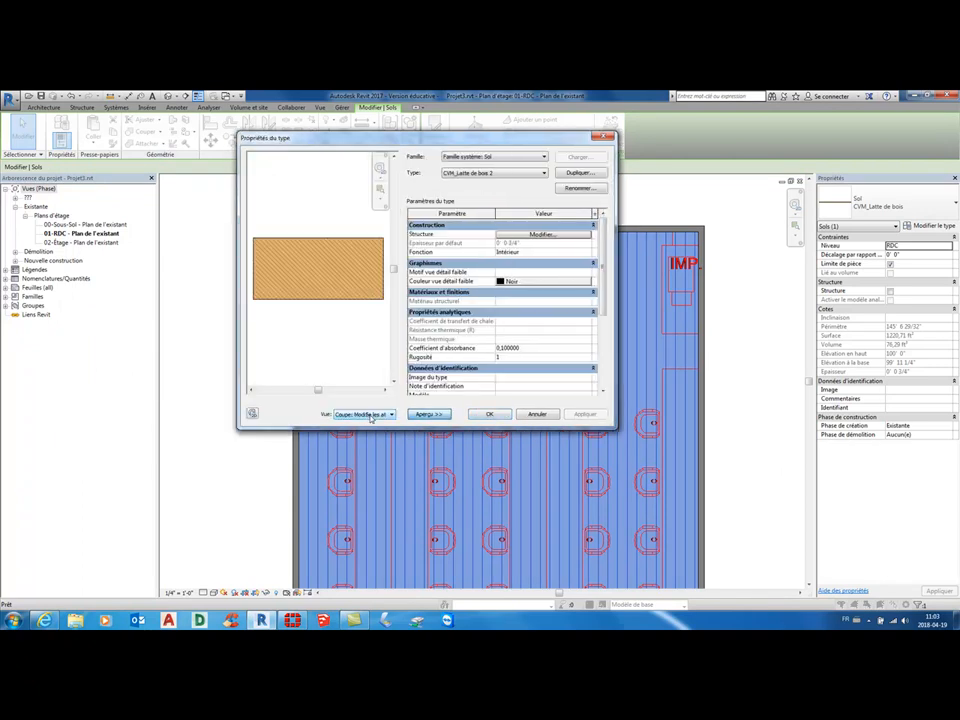
{"action": "left_click", "coordinate": [486, 415]}
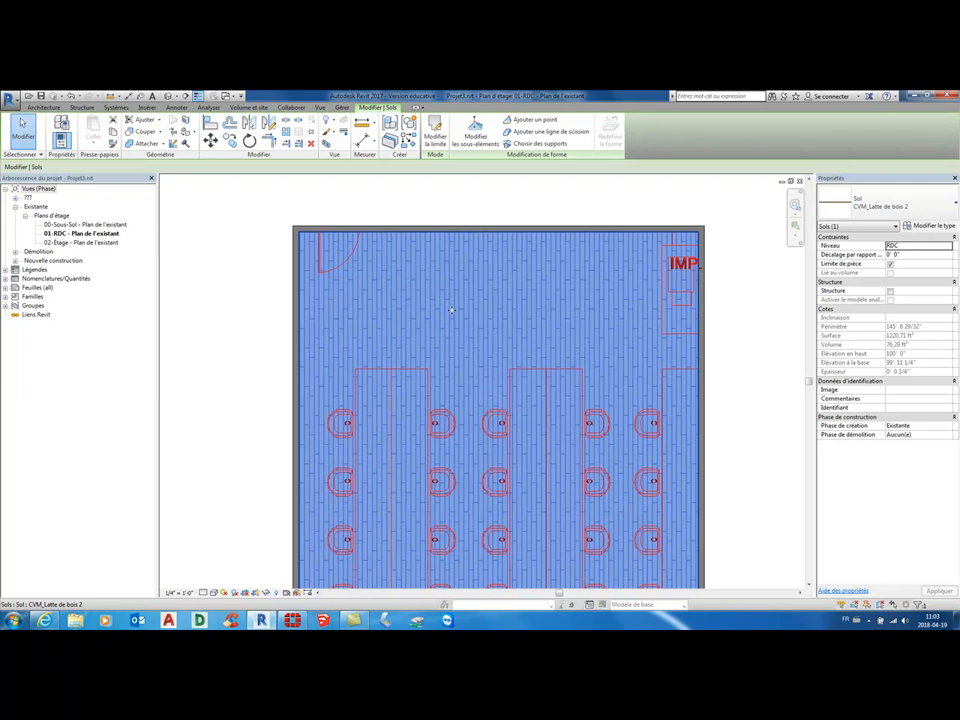
{"action": "key", "text": "Escape"}
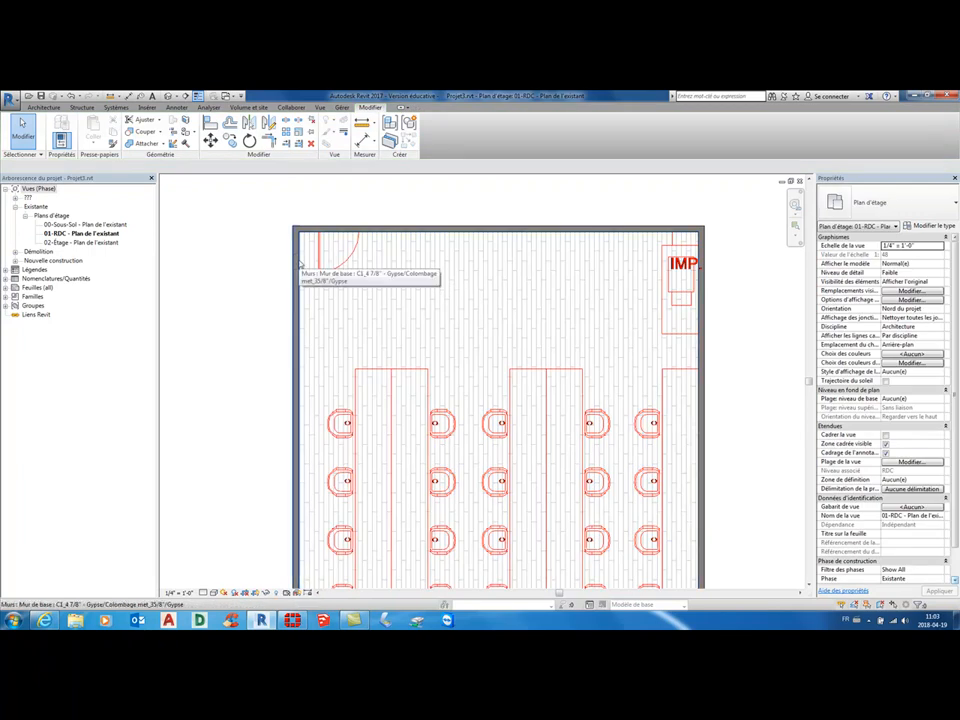
Step: Rotate the floor's wood plank pattern 90° so the boards run horizontally
{"action": "left_click", "coordinate": [421, 271]}
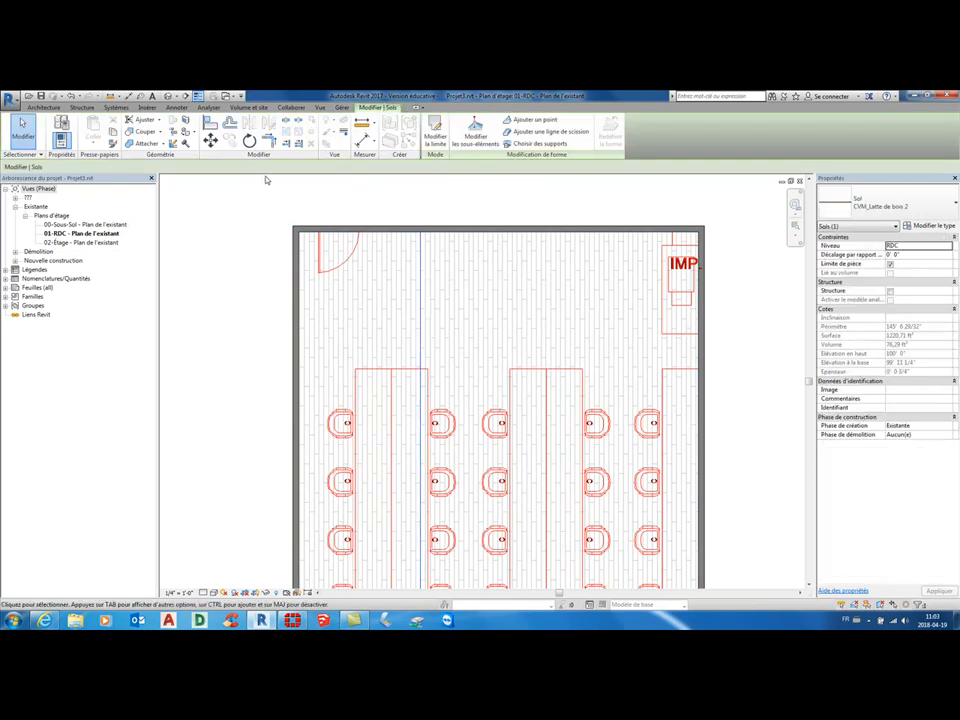
{"action": "left_click", "coordinate": [249, 141]}
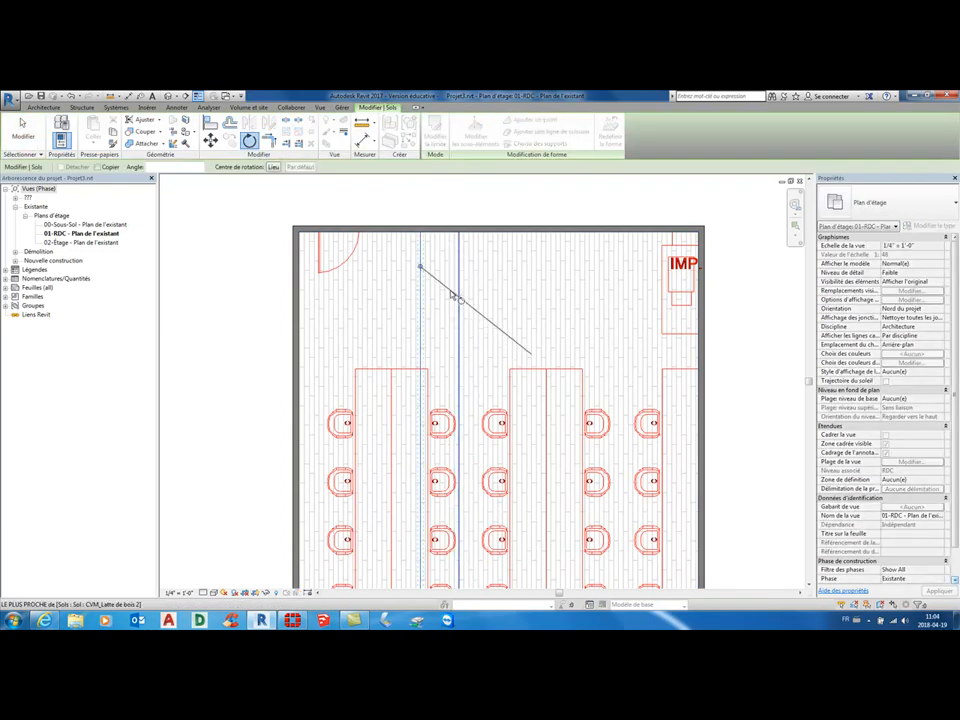
{"action": "left_click", "coordinate": [421, 197]}
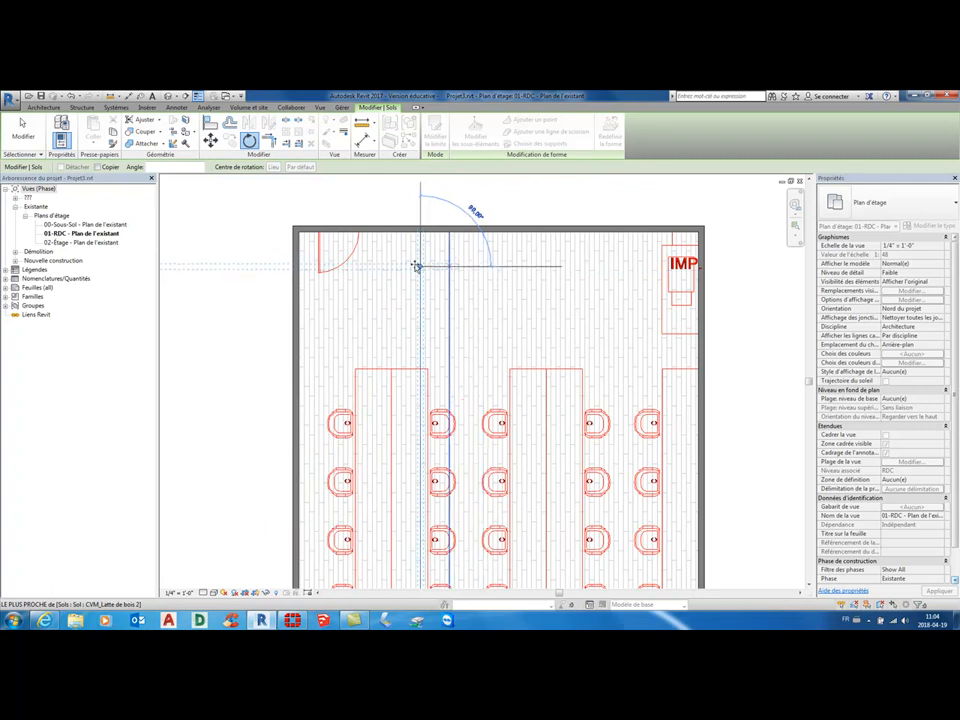
{"action": "left_click", "coordinate": [258, 272]}
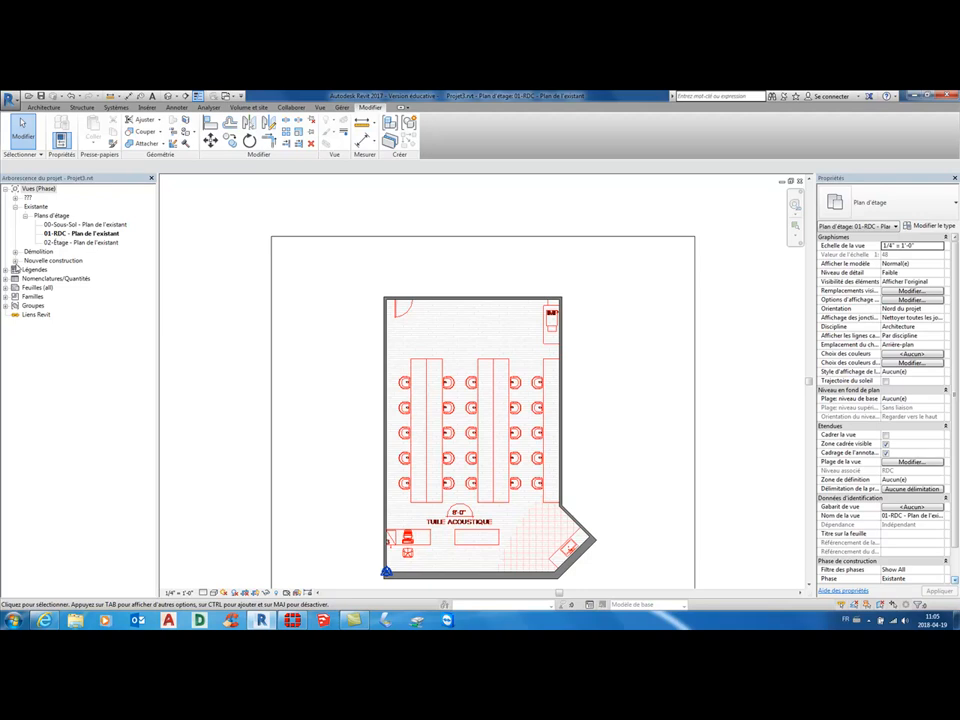
Step: Open the ceiling plan 01-RDC - Plafond réfléchi of the new construction phase
{"action": "left_click", "coordinate": [15, 260]}
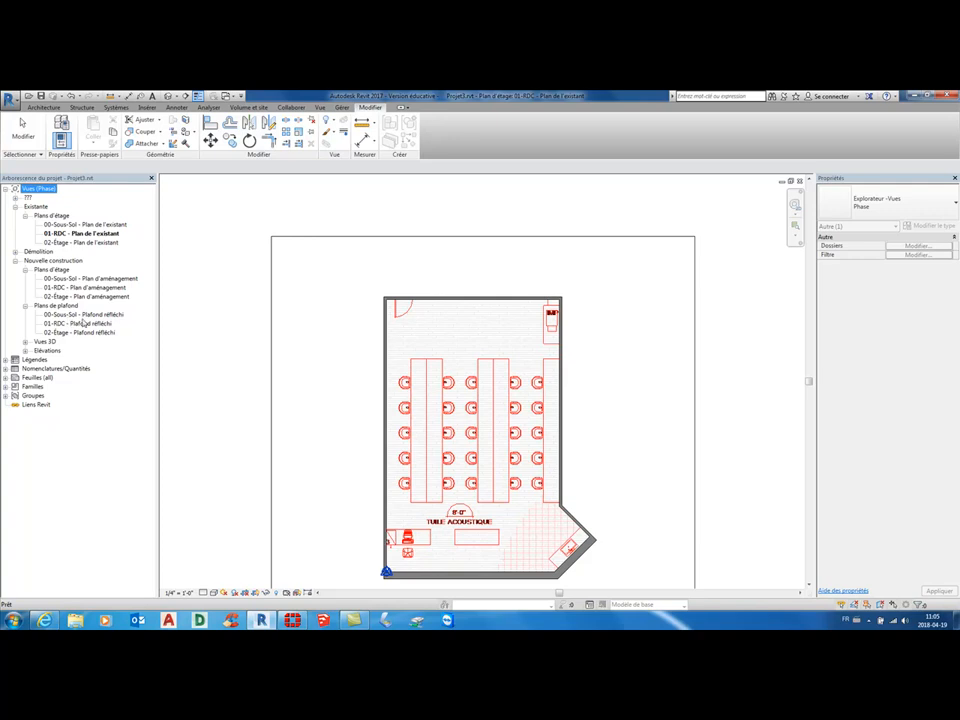
{"action": "left_click", "coordinate": [72, 323]}
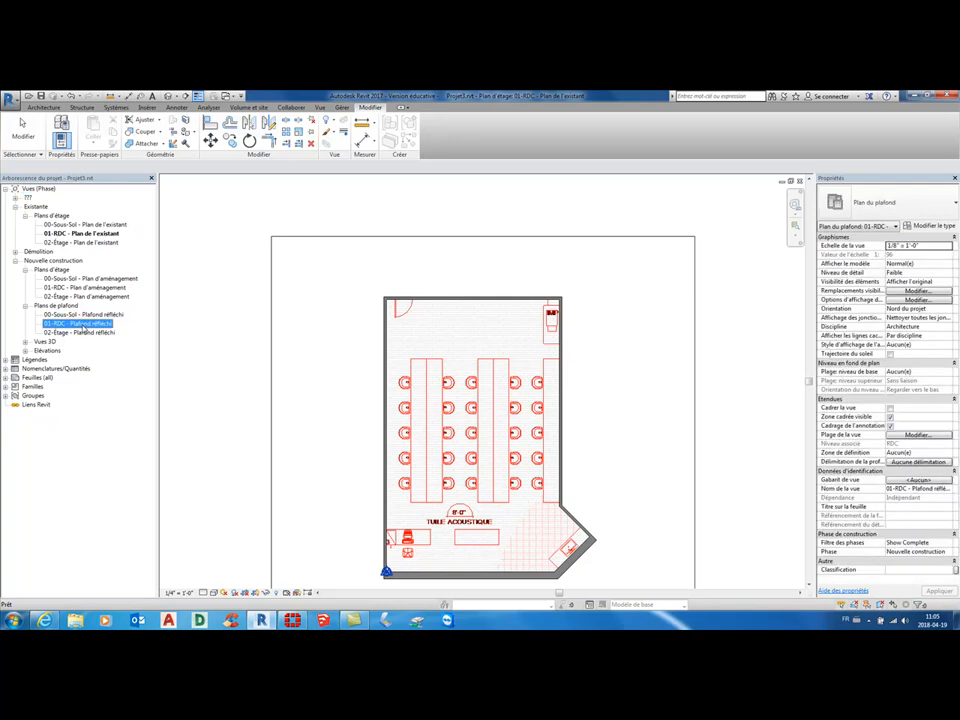
{"action": "double_click", "coordinate": [84, 327]}
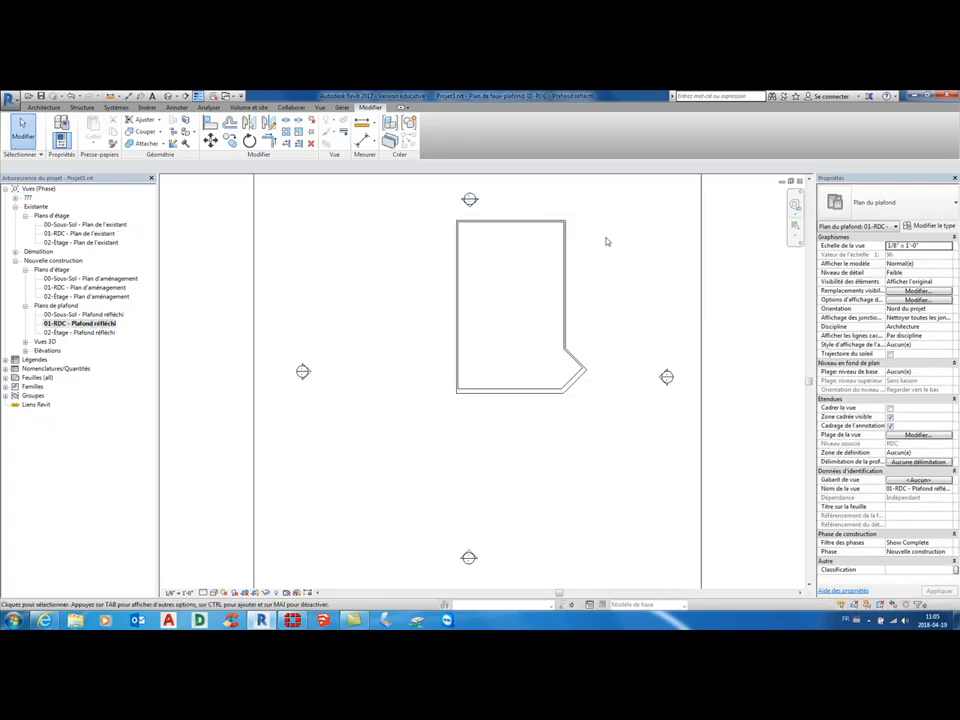
{"action": "scroll", "coordinate": [497, 351], "scroll_direction": "up", "scroll_amount": 3}
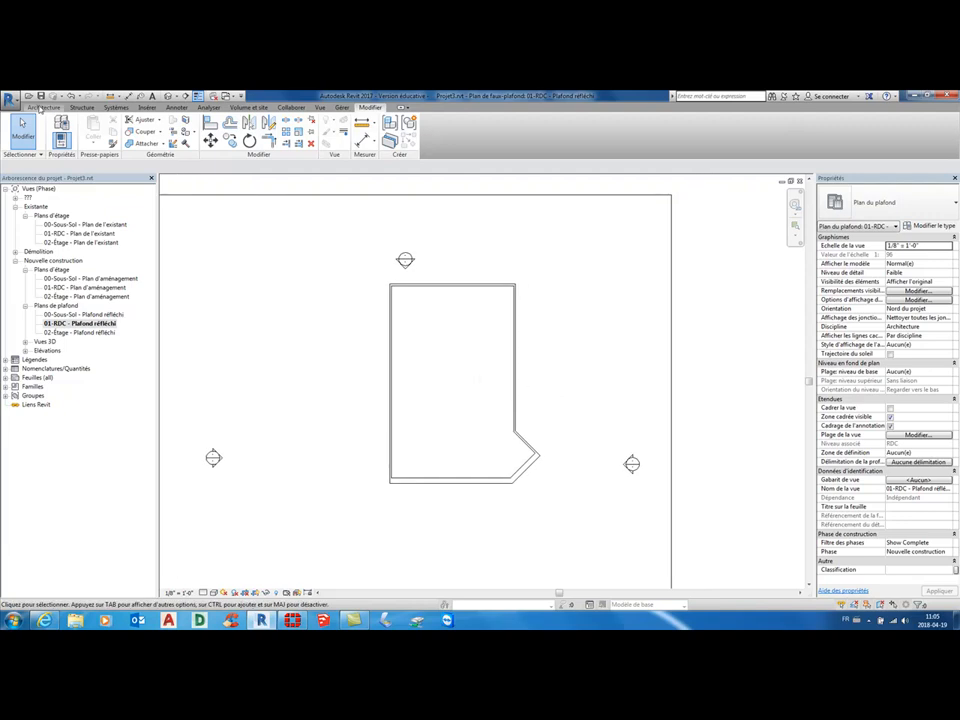
Step: Sketch a Gypse existant ceiling on level RDC at 8' 0", with its boundary picked along the inner faces of all the walls
{"action": "left_click", "coordinate": [40, 106]}
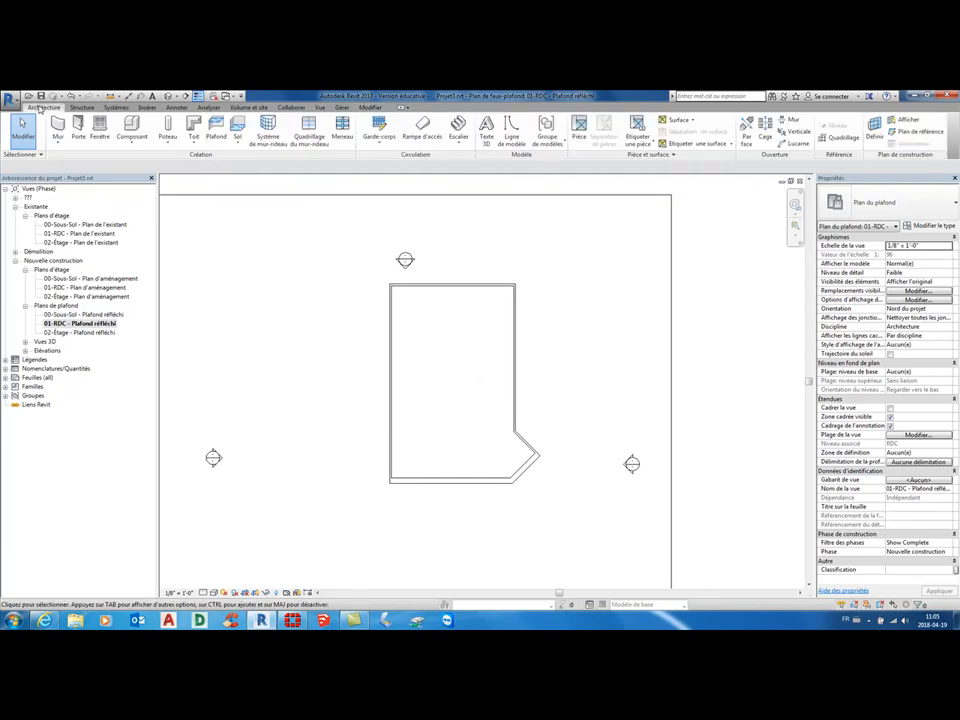
{"action": "left_click", "coordinate": [217, 134]}
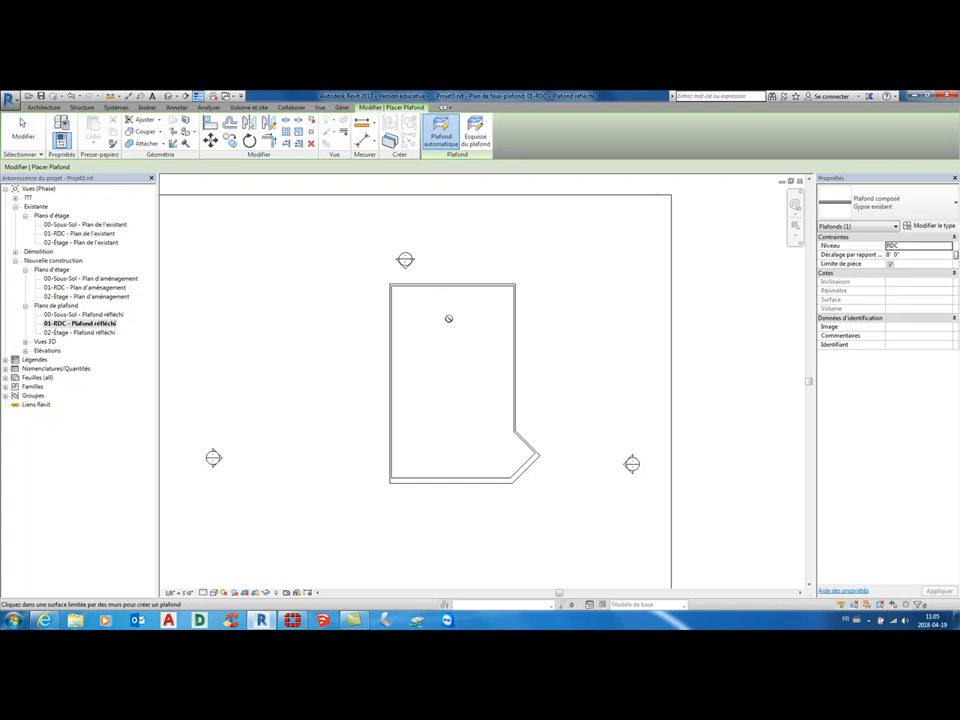
{"action": "left_click", "coordinate": [475, 134]}
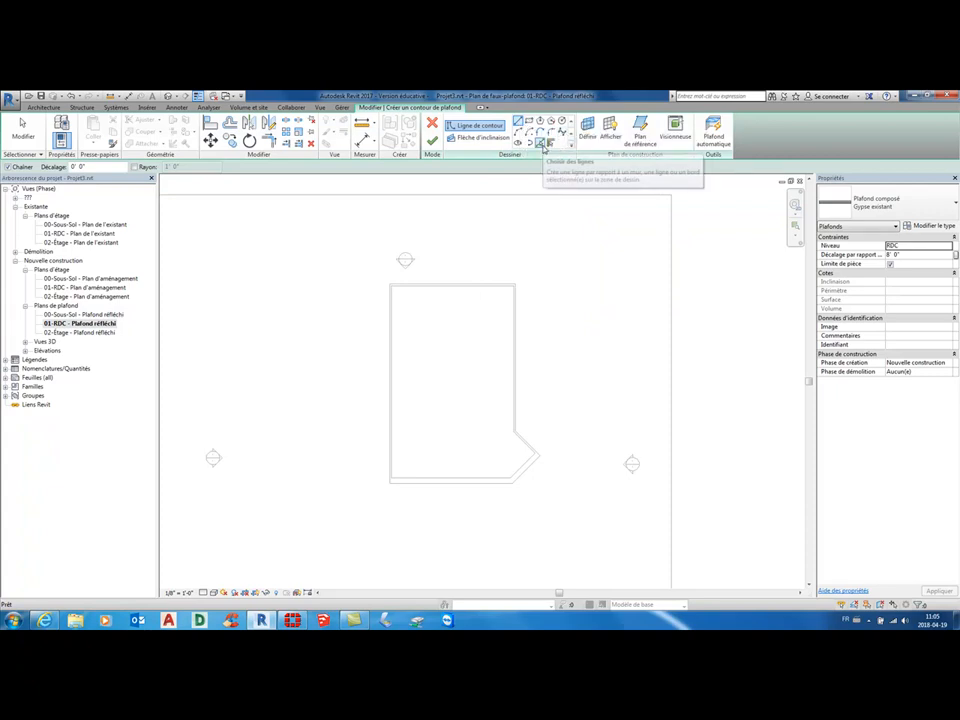
{"action": "left_click", "coordinate": [541, 143]}
{"action": "left_click", "coordinate": [446, 288]}
{"action": "left_click", "coordinate": [514, 368]}
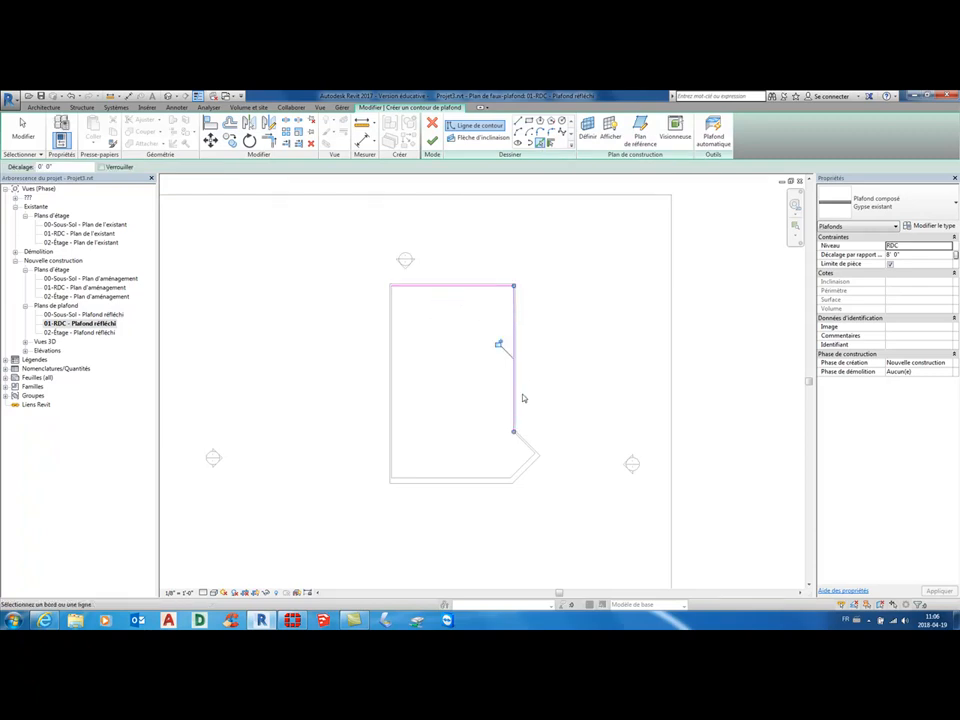
{"action": "left_click", "coordinate": [524, 446]}
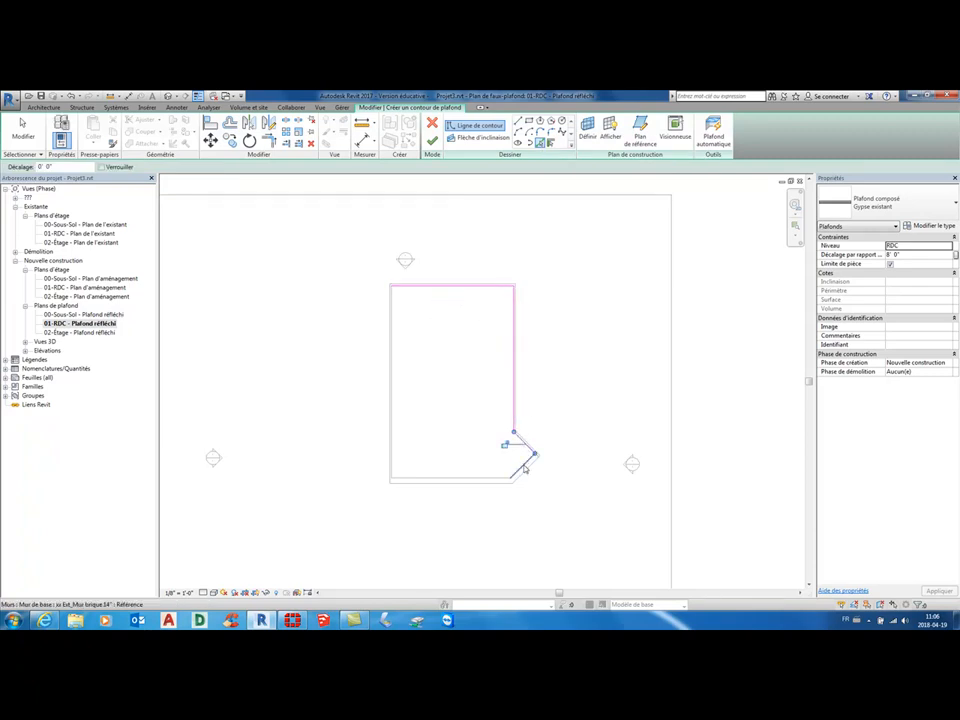
{"action": "left_click", "coordinate": [490, 482]}
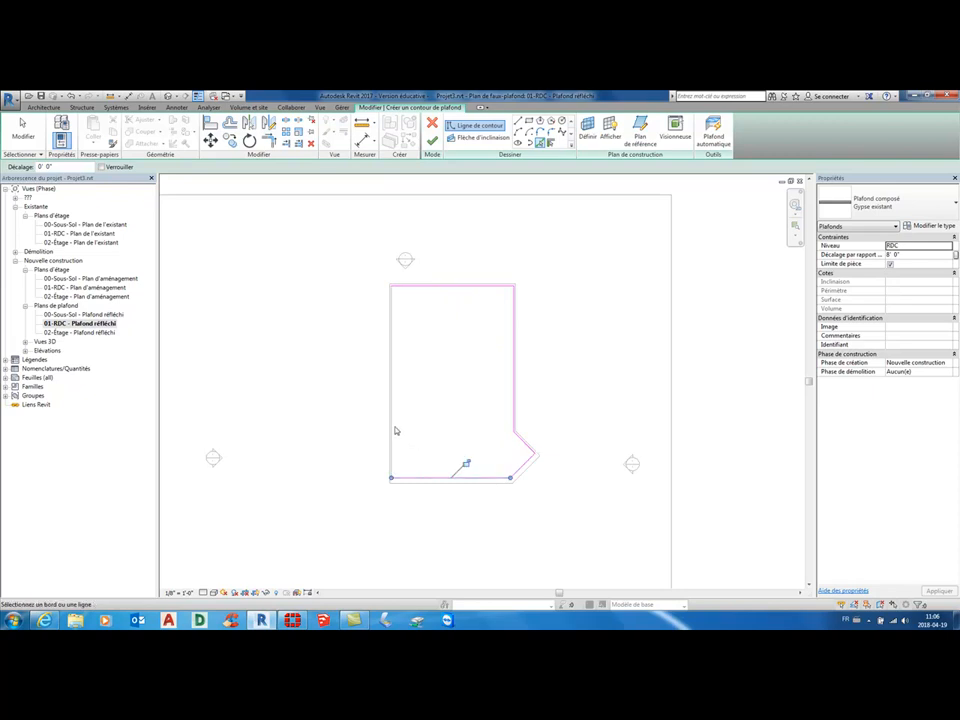
{"action": "left_click", "coordinate": [392, 410]}
{"action": "left_click", "coordinate": [437, 145]}
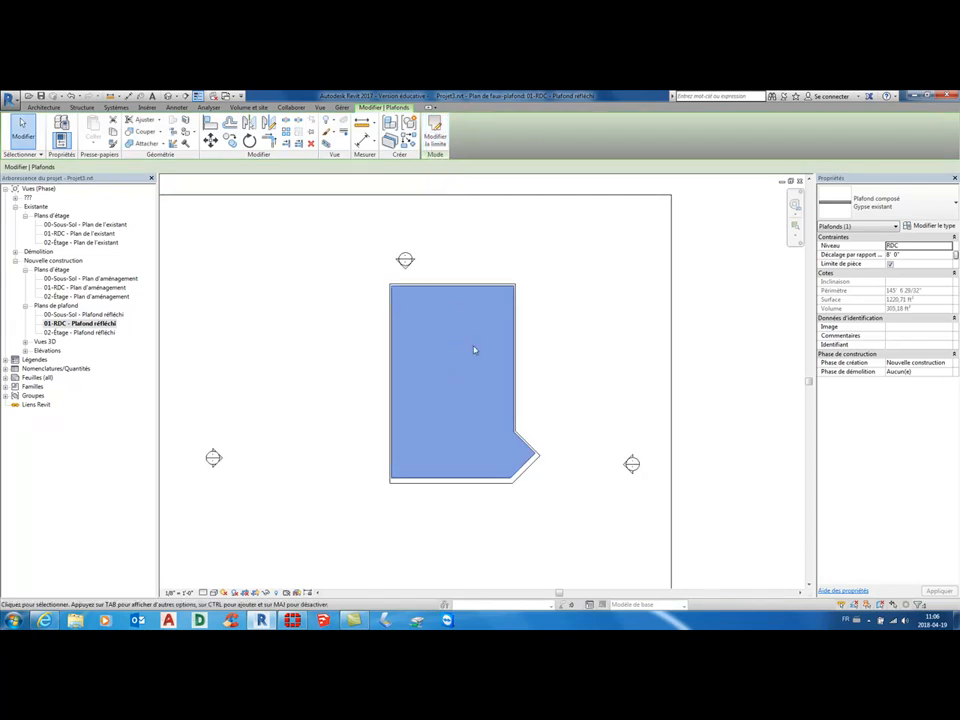
Step: Change the ceiling's type to Tuiles 24" x 24" and align its tile grid with the inner face of the upper wall
{"action": "left_click", "coordinate": [915, 200]}
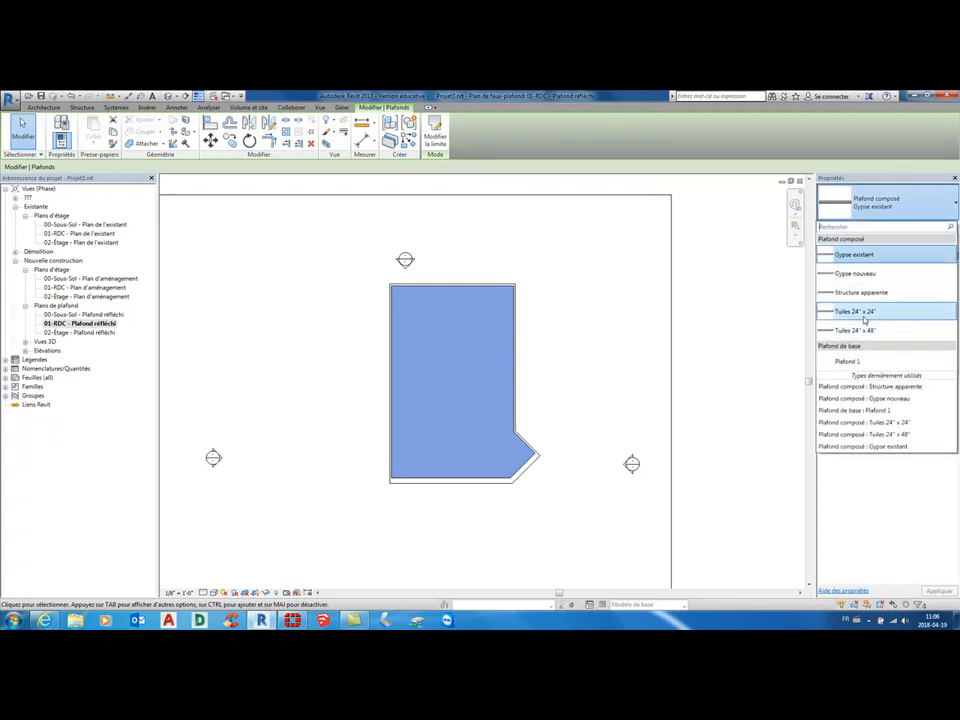
{"action": "left_click", "coordinate": [864, 312]}
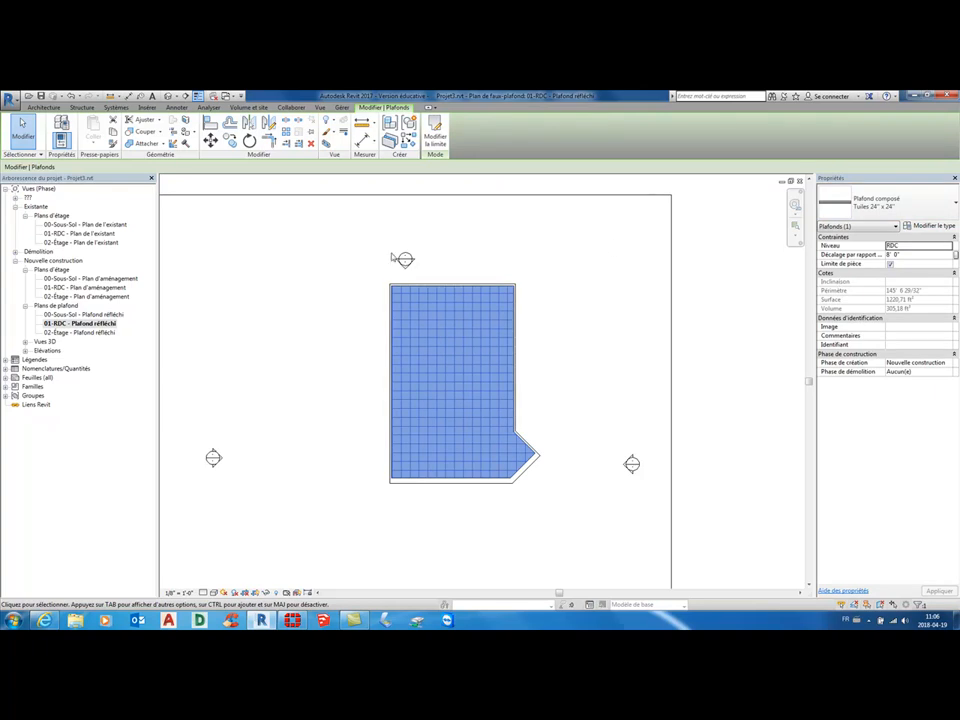
{"action": "scroll", "coordinate": [398, 302], "scroll_direction": "up", "scroll_amount": 5}
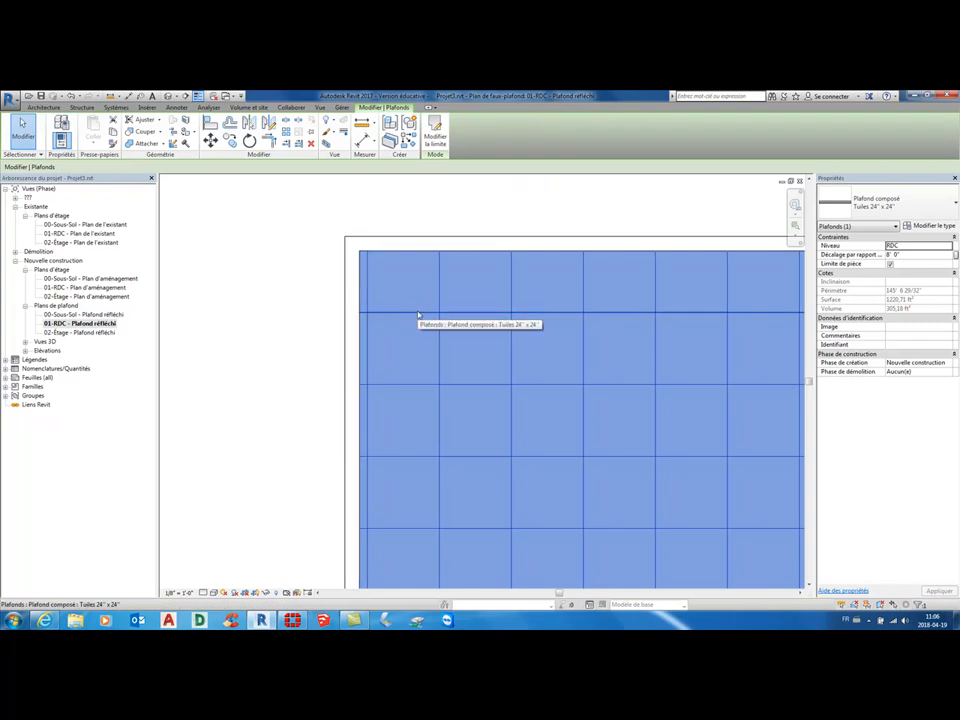
{"action": "left_click", "coordinate": [210, 122]}
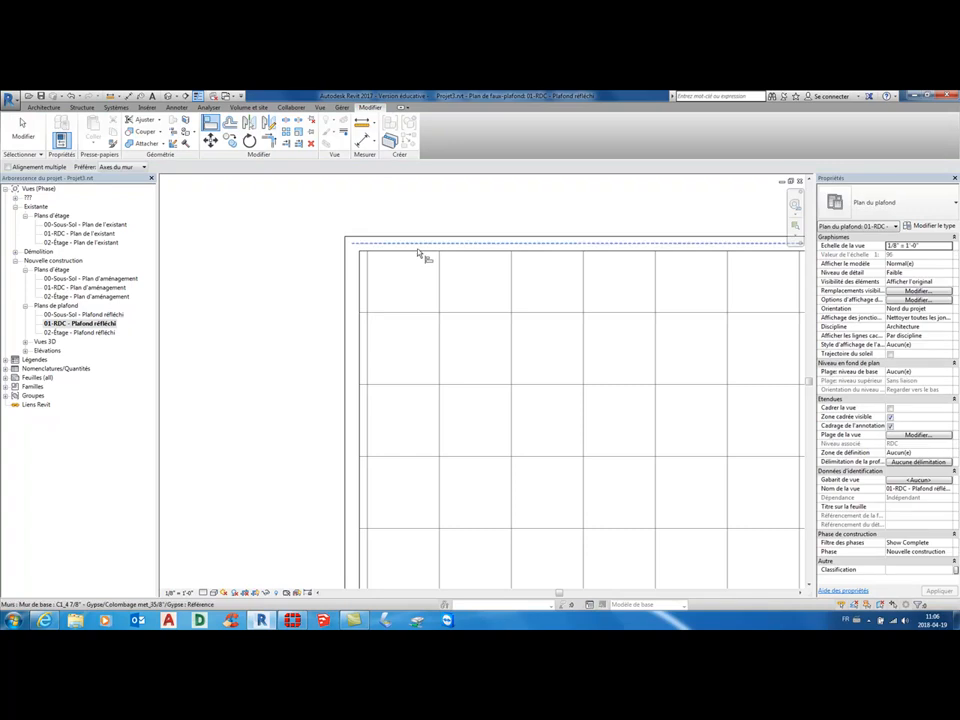
{"action": "left_click", "coordinate": [419, 253]}
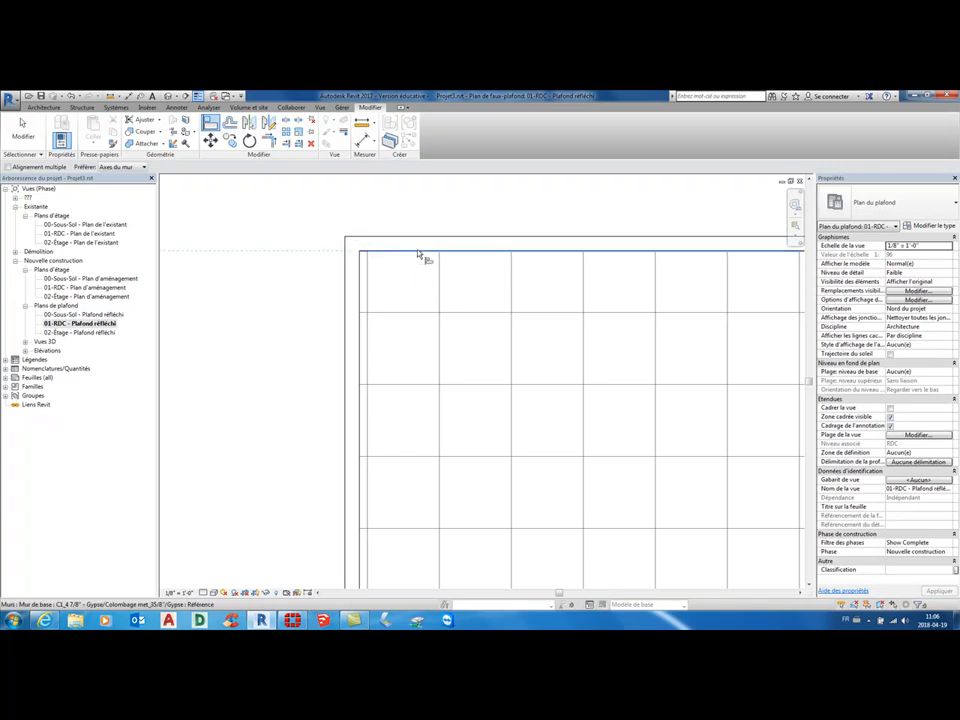
{"action": "left_click", "coordinate": [407, 316]}
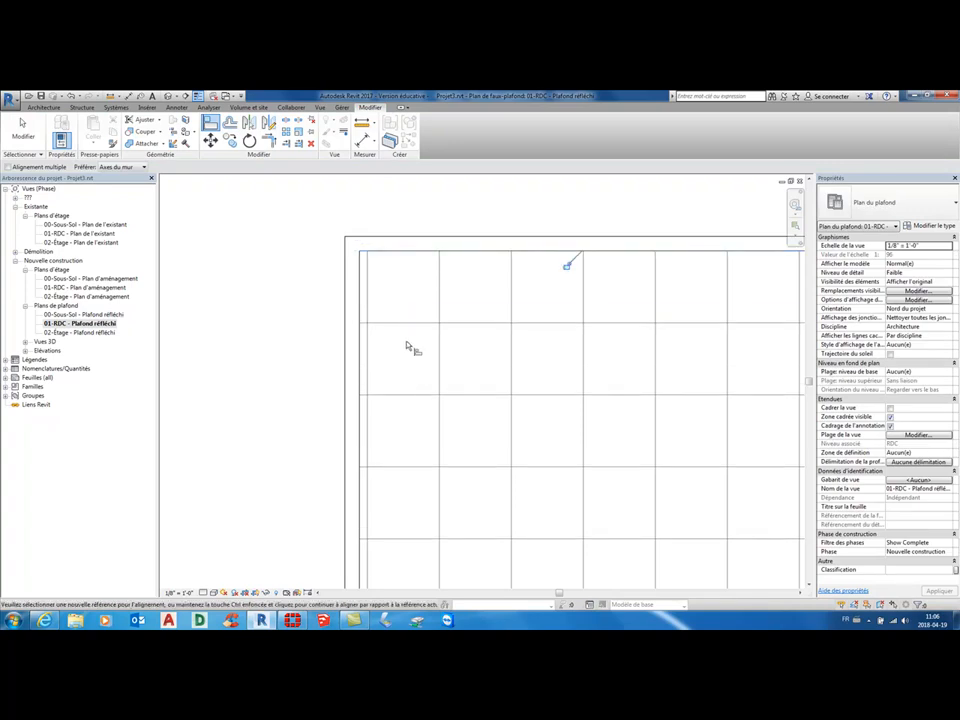
Step: Align the vertical lines of the ceiling's tile grid with the inner face of the left-hand wall
{"action": "left_click", "coordinate": [362, 308]}
{"action": "left_click", "coordinate": [367, 421]}
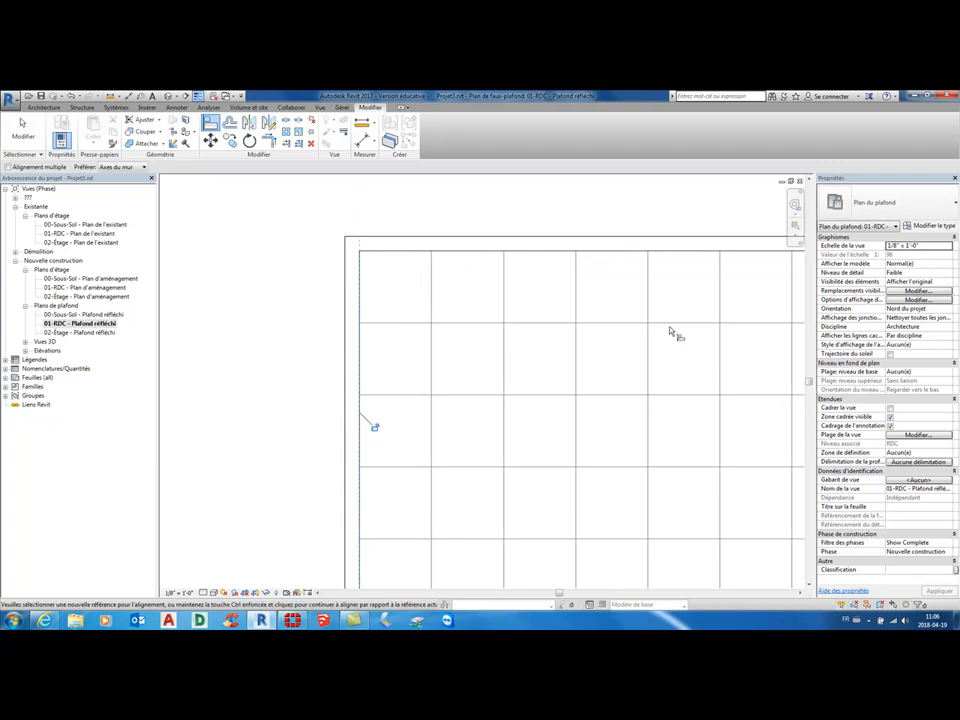
{"action": "scroll", "coordinate": [670, 332], "scroll_direction": "down", "scroll_amount": 4}
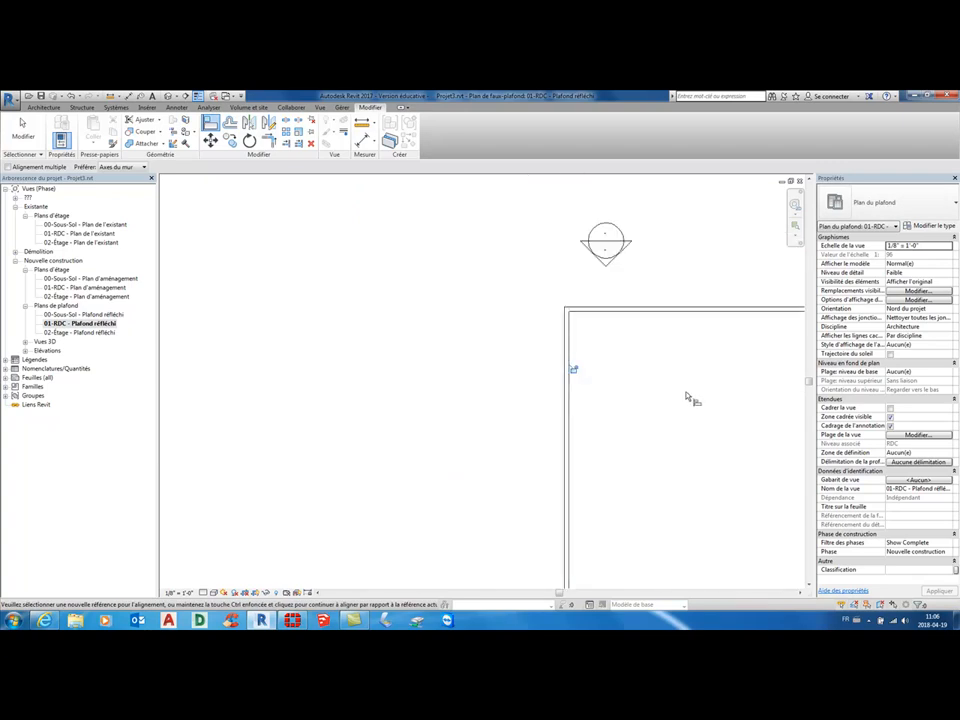
{"action": "scroll", "coordinate": [669, 392], "scroll_direction": "down", "scroll_amount": 2}
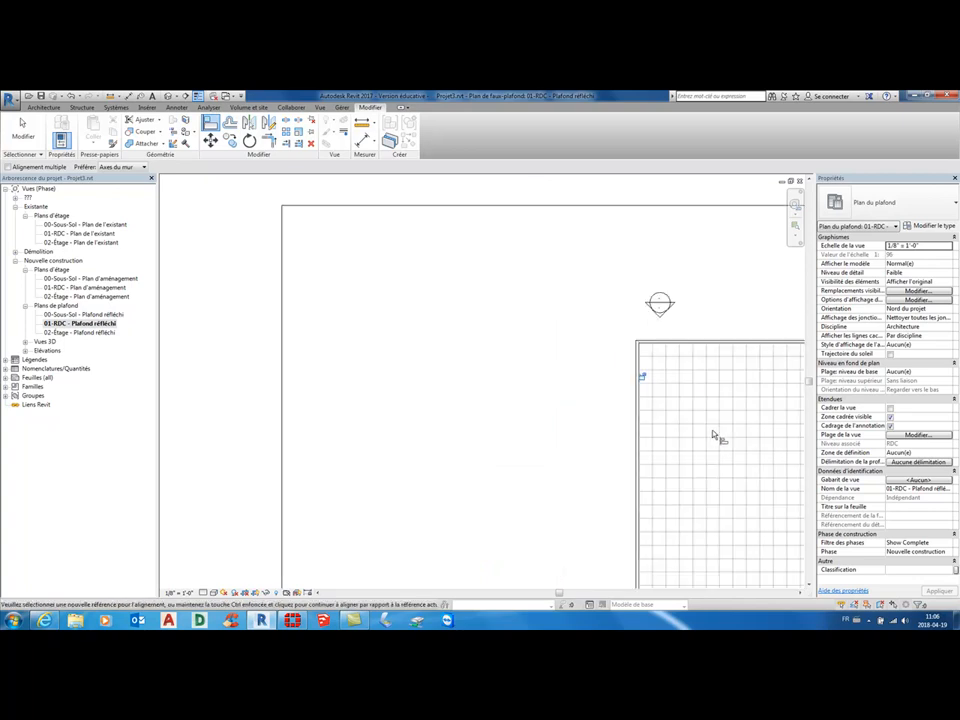
{"action": "middle_click_drag", "start_coordinate": [711, 420], "coordinate": [439, 321]}
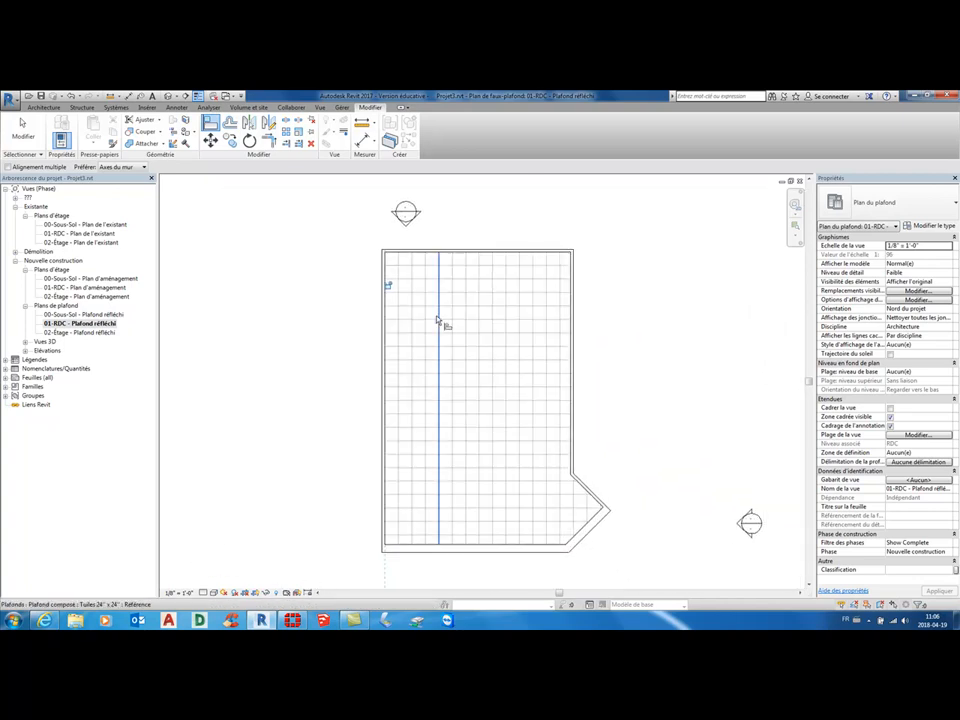
{"action": "left_click", "coordinate": [938, 207]}
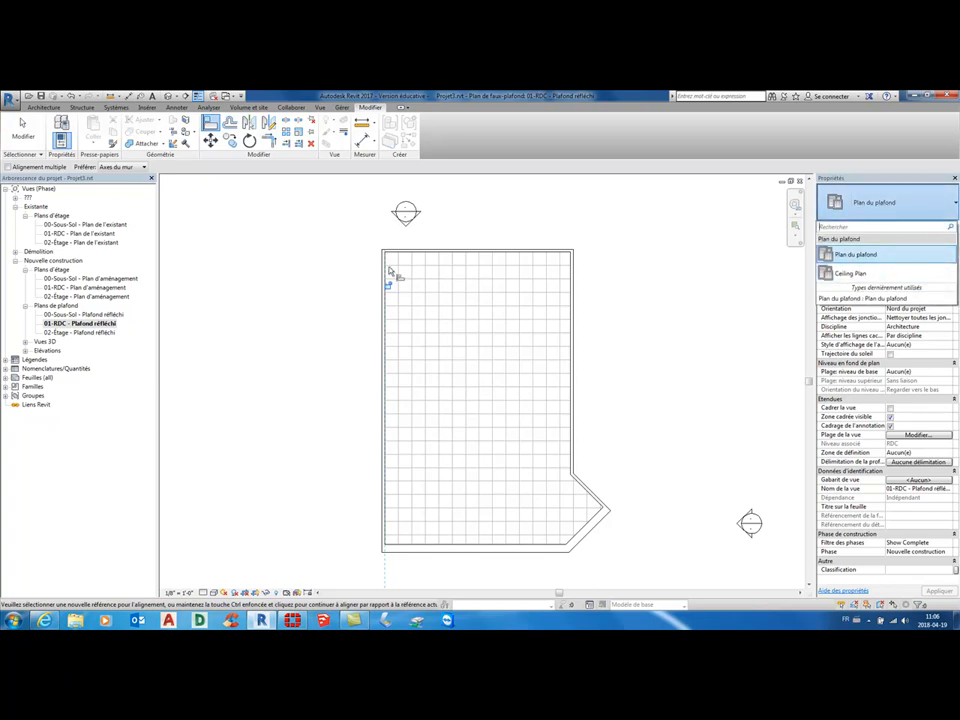
{"action": "left_click", "coordinate": [390, 270]}
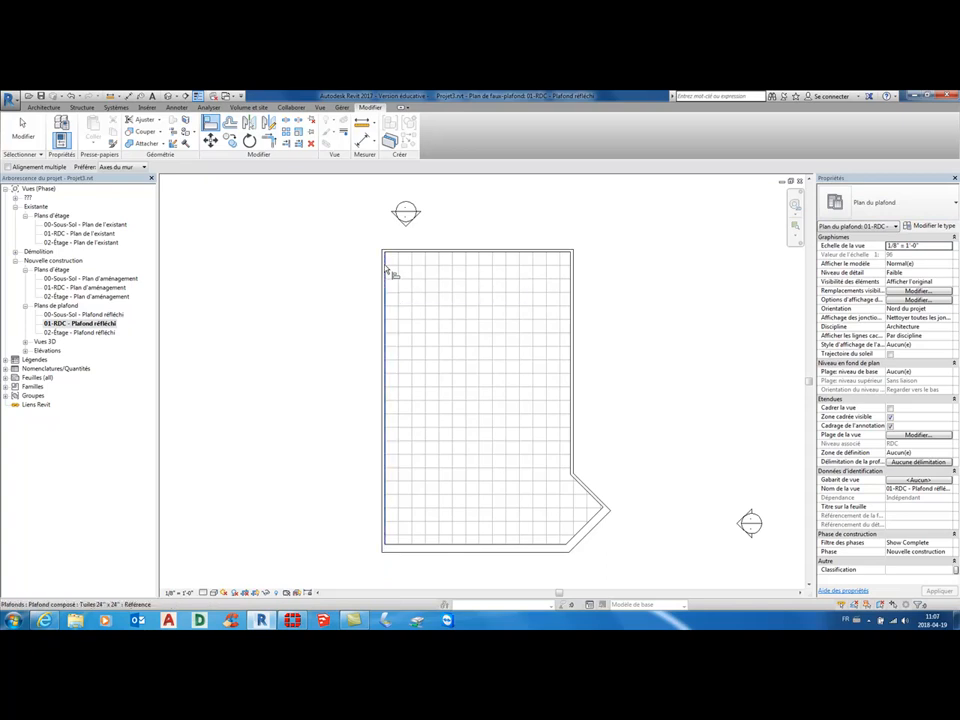
{"action": "left_click", "coordinate": [935, 208]}
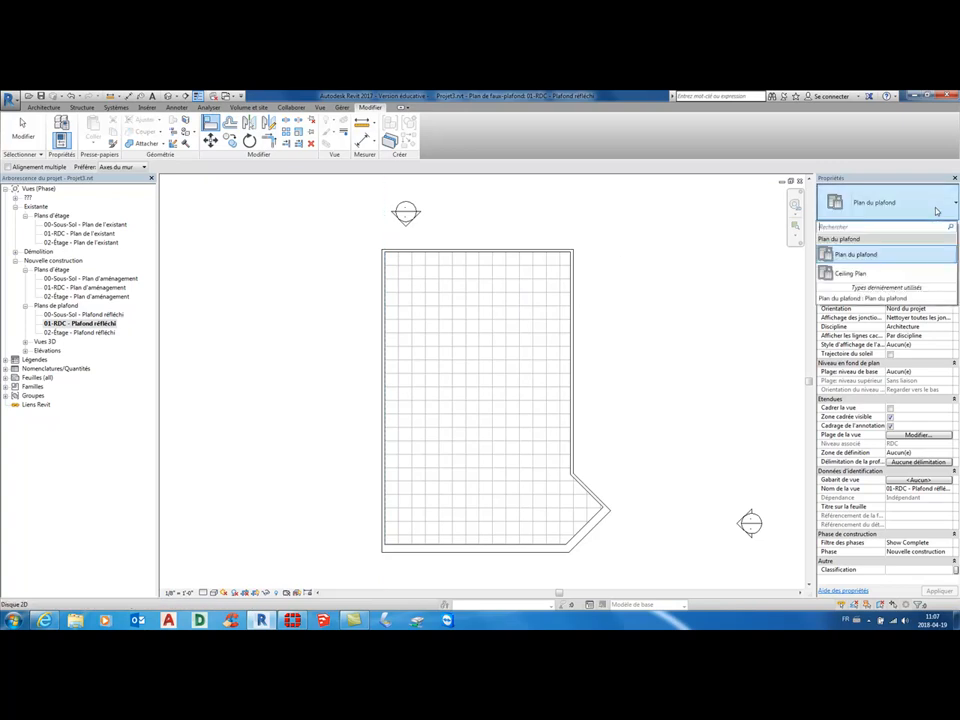
{"action": "left_click", "coordinate": [546, 315]}
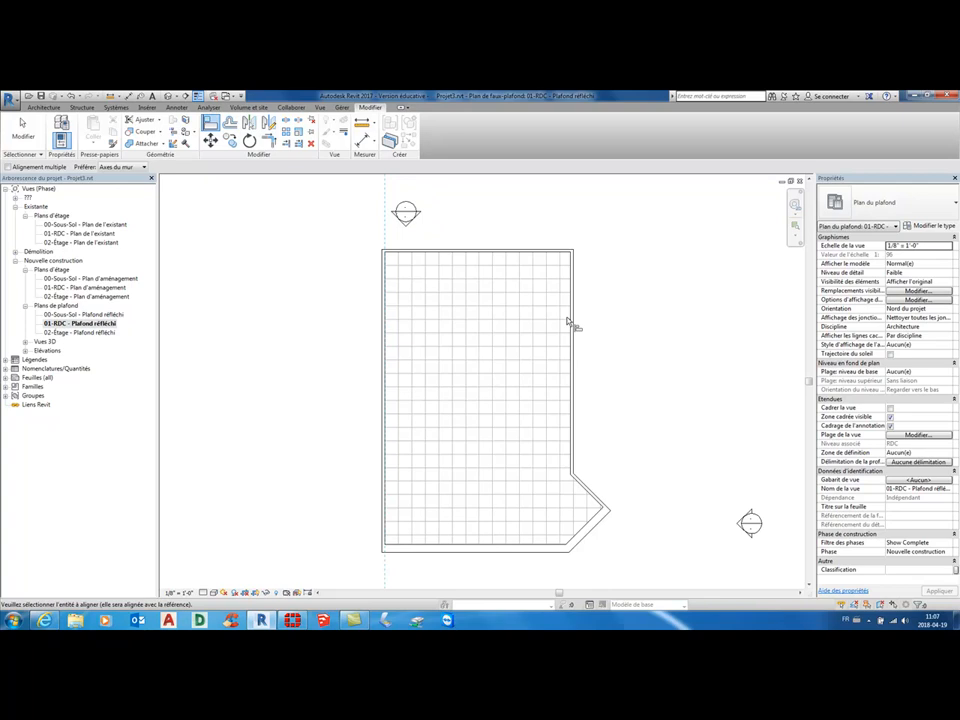
Step: Undo the tile grid's alignment with the left-hand wall and leave the Align command
{"action": "scroll", "coordinate": [567, 321], "scroll_direction": "up", "scroll_amount": 4}
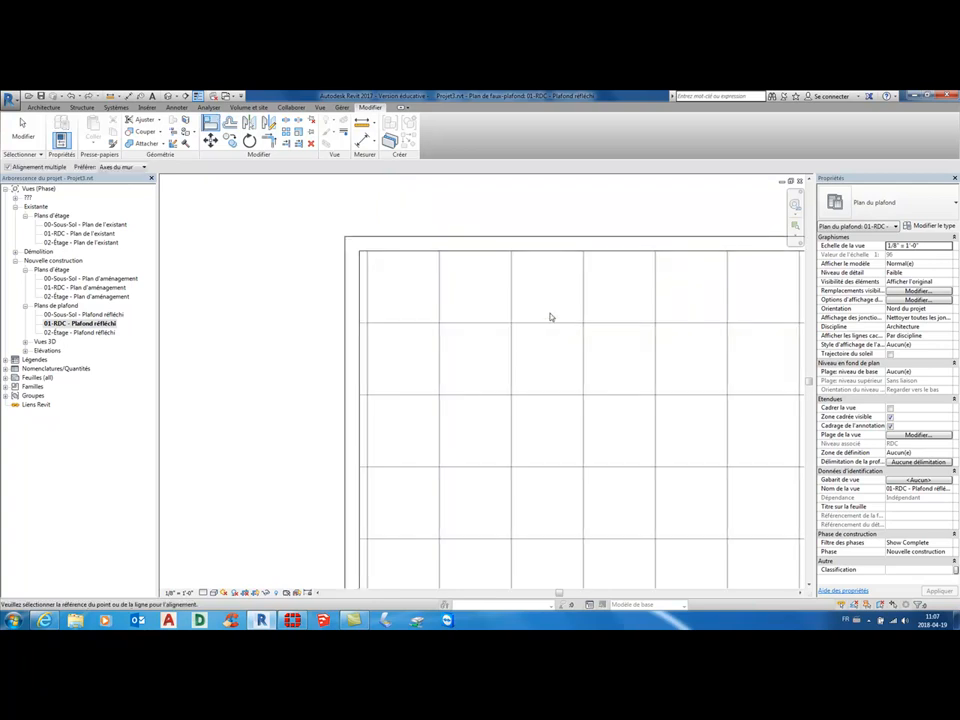
{"action": "key", "text": "Escape"}
{"action": "scroll", "coordinate": [548, 317], "scroll_direction": "down", "scroll_amount": 5}
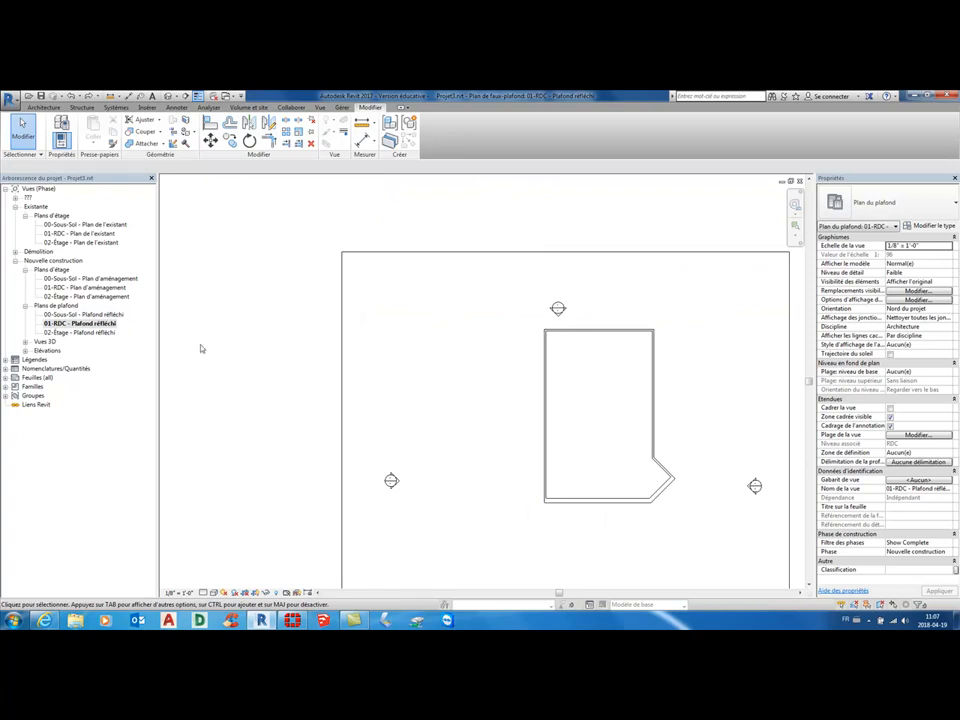
Step: In the elevation EG - Nord, constrain the top of all the walls to level ÉTAGE 1
{"action": "left_click", "coordinate": [33, 351]}
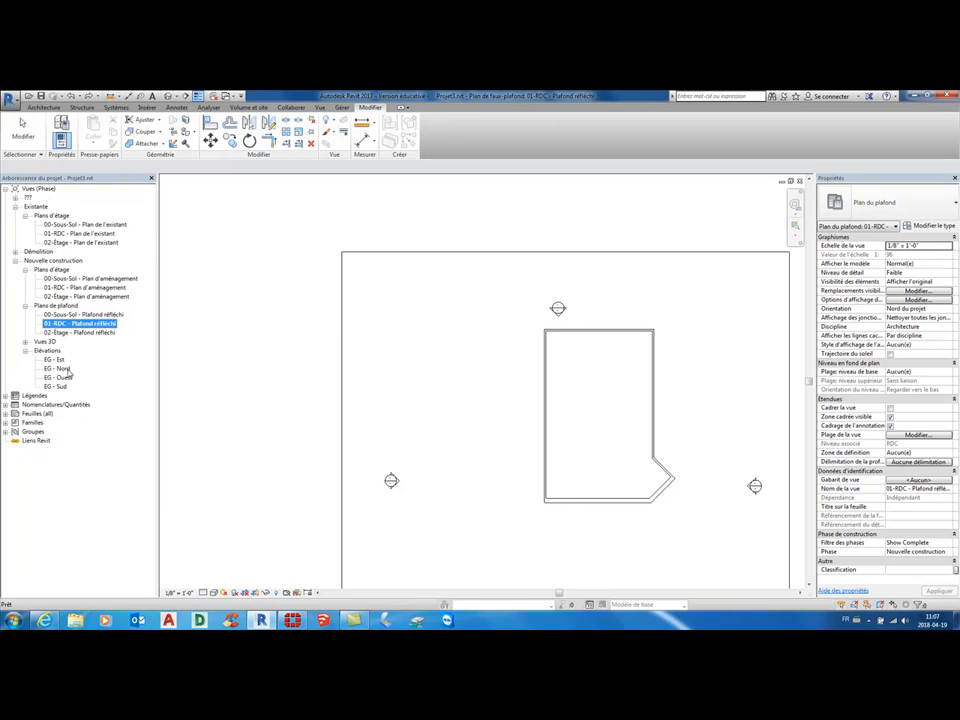
{"action": "double_click", "coordinate": [57, 368]}
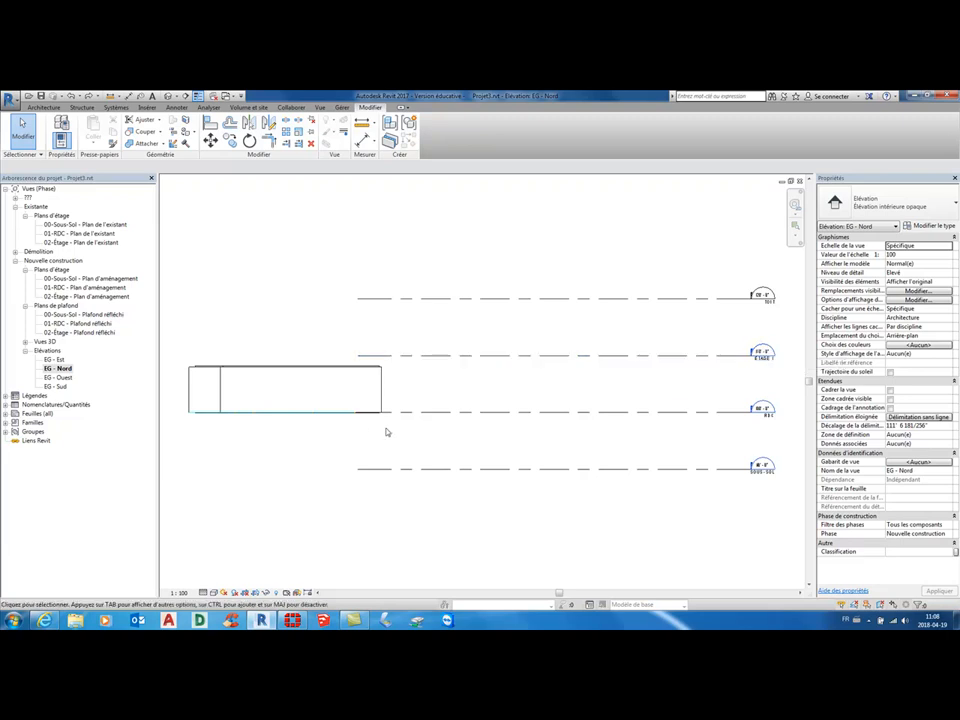
{"action": "left_click_drag", "start_coordinate": [425, 462], "coordinate": [165, 340]}
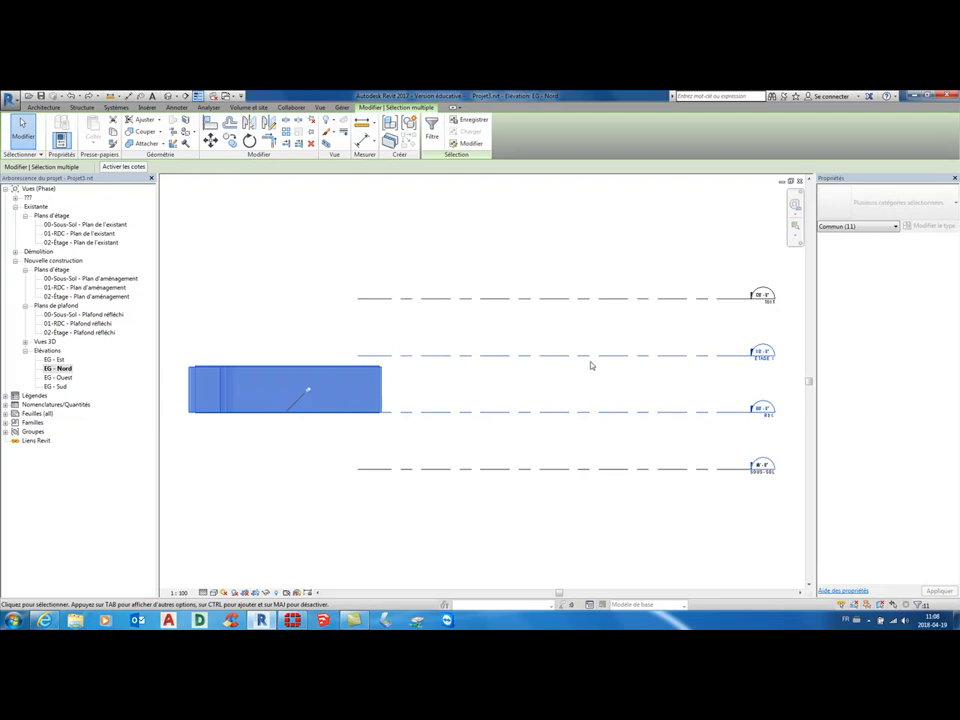
{"action": "left_click", "coordinate": [857, 228]}
{"action": "left_click", "coordinate": [846, 244]}
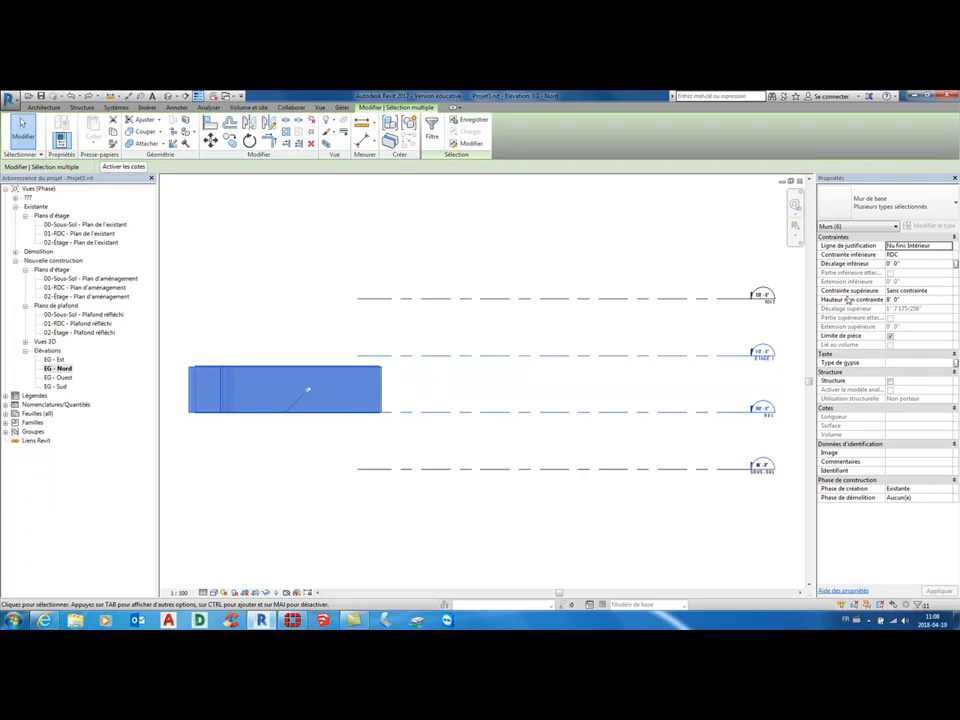
{"action": "left_click", "coordinate": [905, 290]}
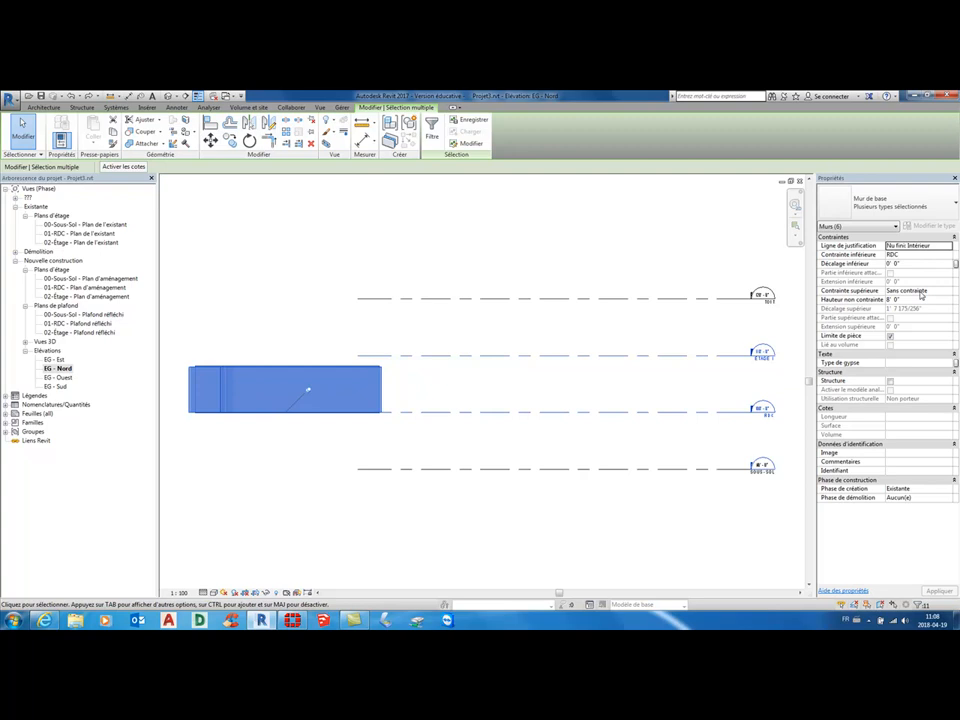
{"action": "left_click", "coordinate": [950, 292]}
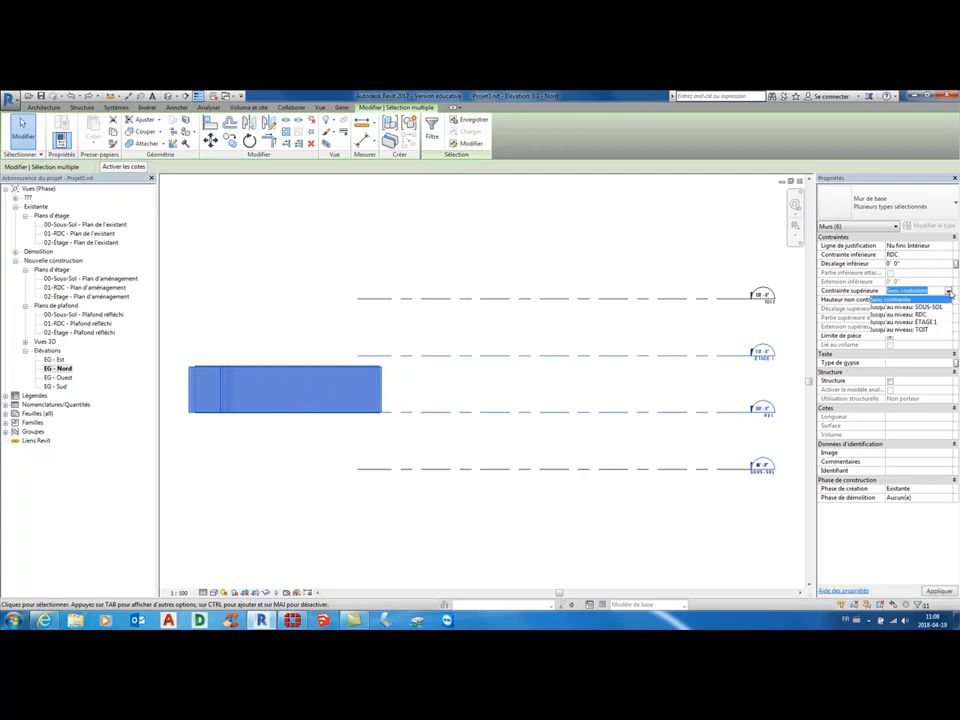
{"action": "left_click", "coordinate": [935, 325]}
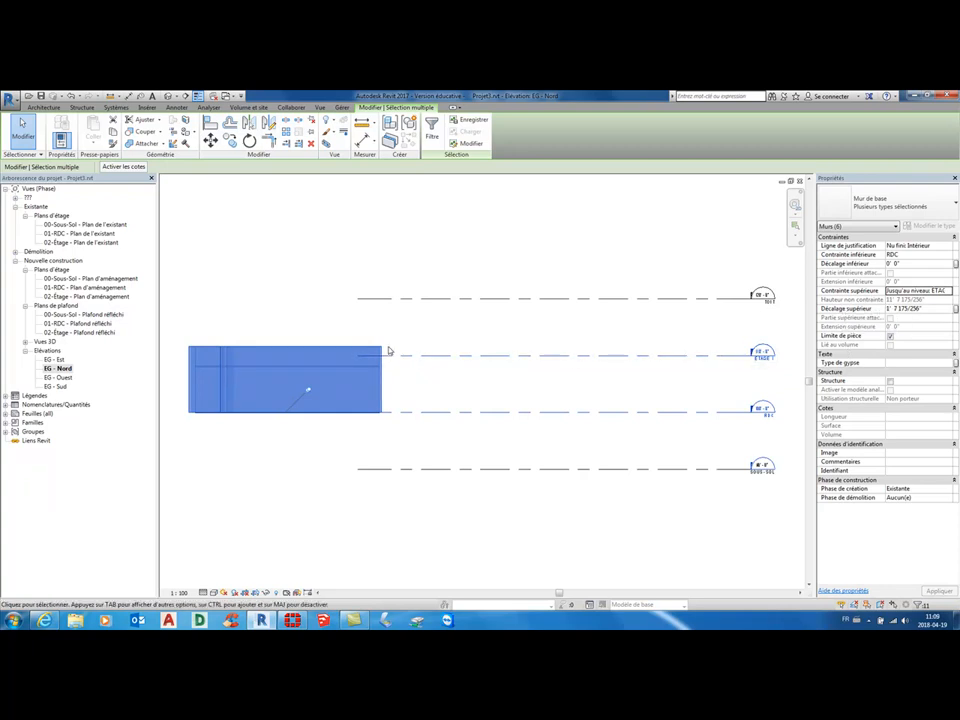
Step: Set the selected walls' top offset to 0' 0" and clear the selection
{"action": "left_click", "coordinate": [927, 308]}
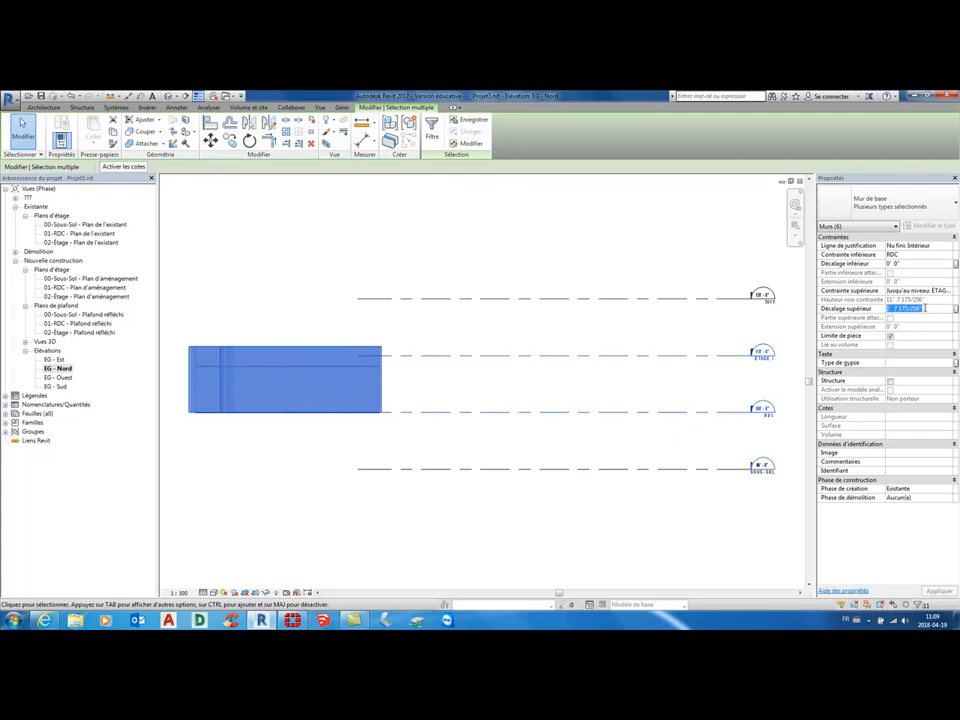
{"action": "type", "text": "0' 0"}
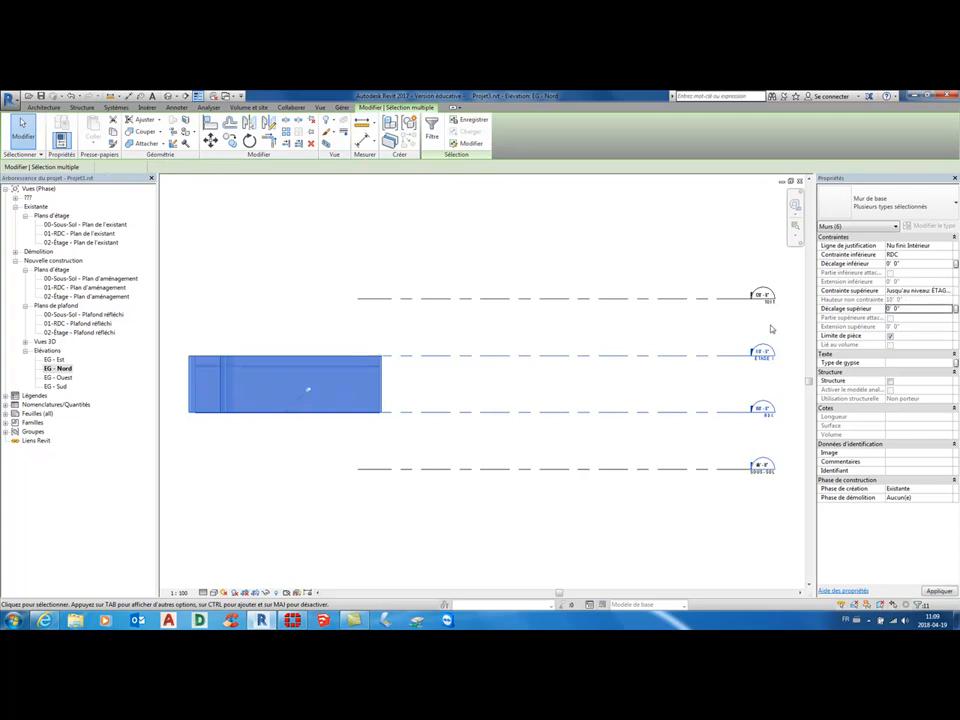
{"action": "left_click", "coordinate": [770, 328]}
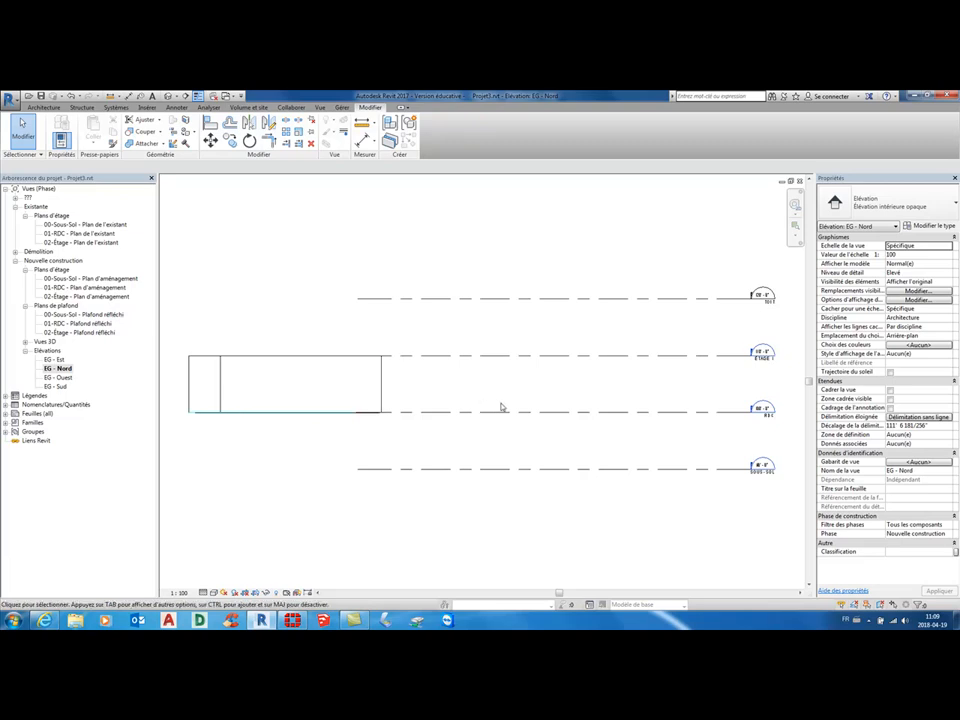
Step: Set the elevation of level ÉTAGE 1 to 109' 0"
{"action": "left_click", "coordinate": [758, 355]}
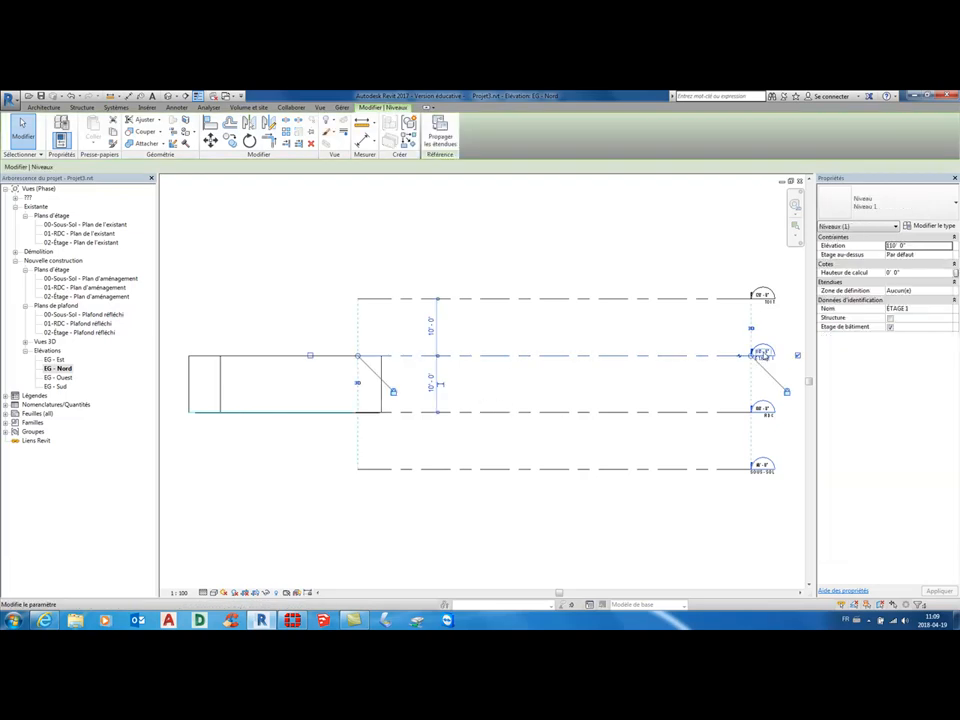
{"action": "left_click", "coordinate": [755, 349]}
{"action": "type", "text": "109"}
{"action": "key", "text": "Return"}
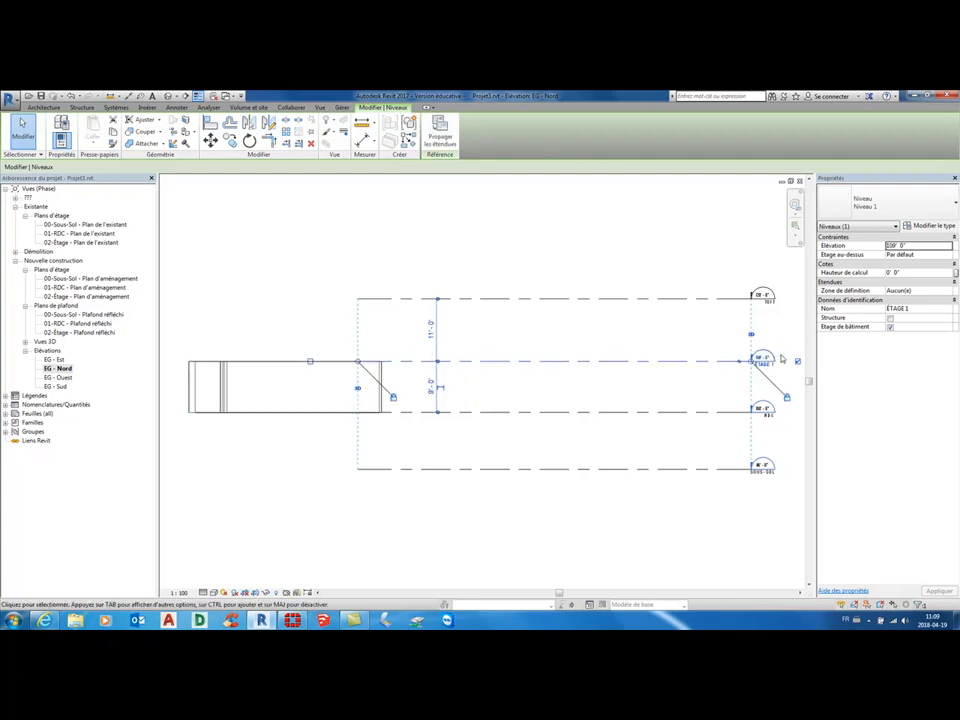
Step: In the ceiling plan 01-RDC - Plafond réfléchi, place an automatic Gypse existant ceiling inside the walls at 8' 0" above RDC
{"action": "key", "text": "Escape"}
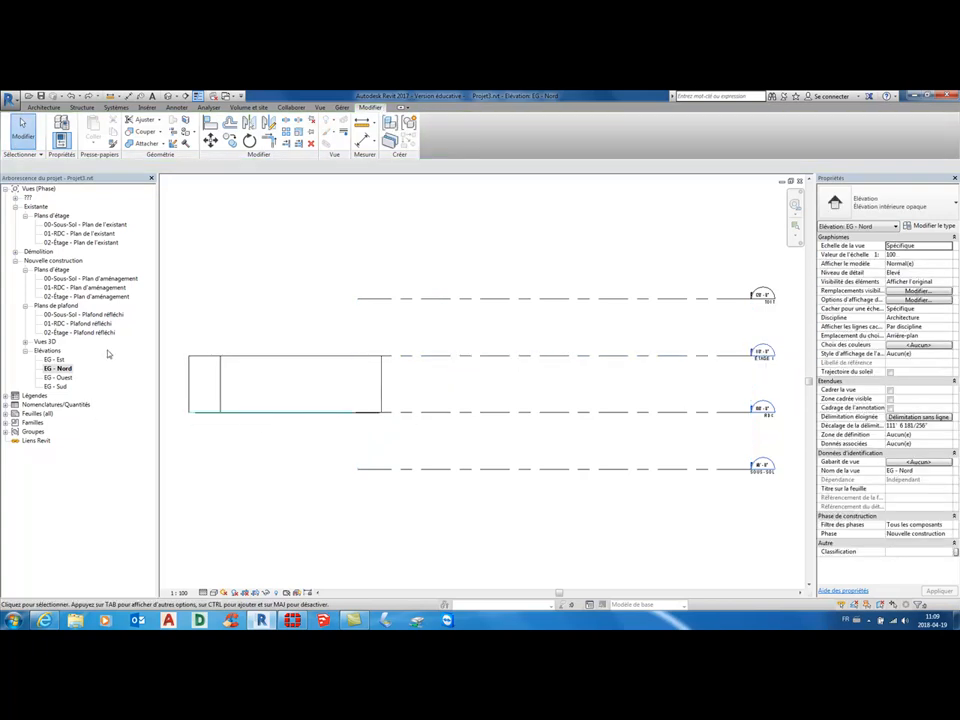
{"action": "double_click", "coordinate": [97, 324]}
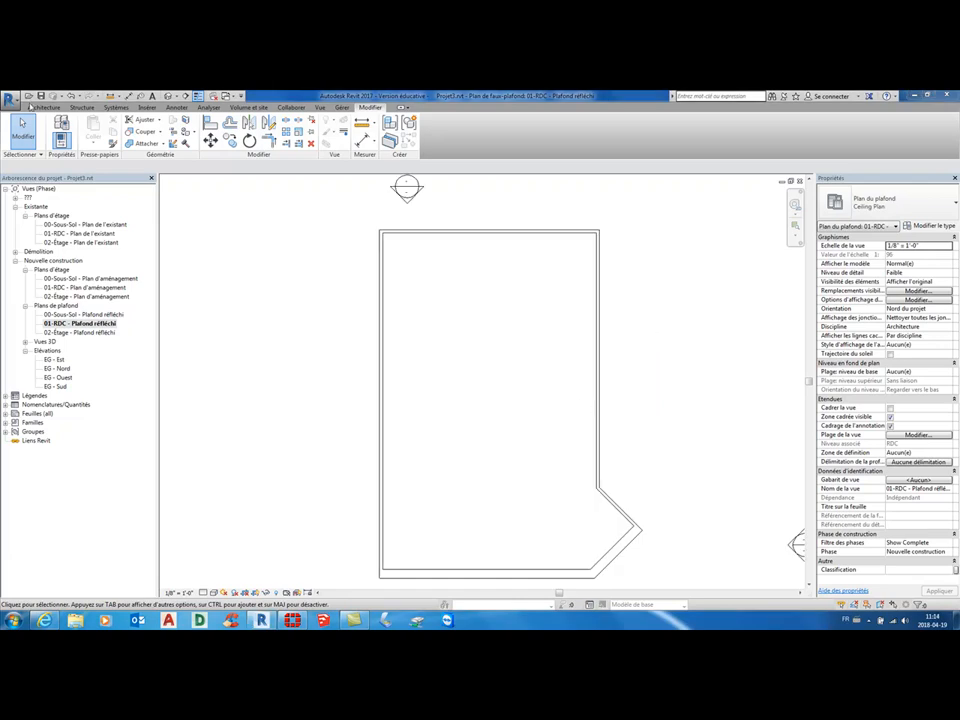
{"action": "left_click", "coordinate": [34, 106]}
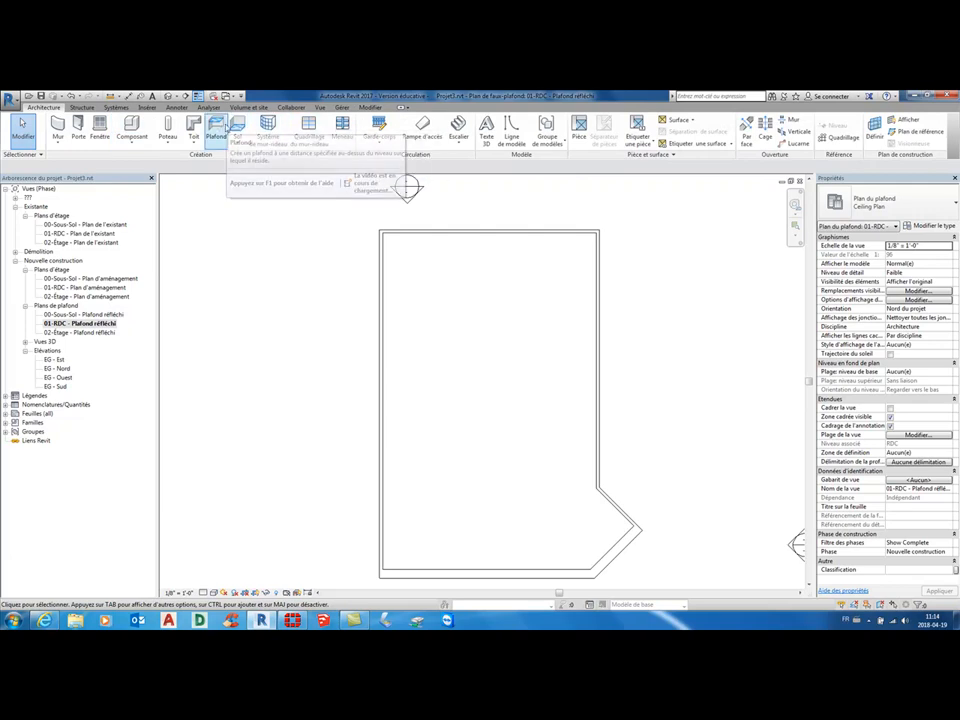
{"action": "left_click", "coordinate": [216, 128]}
{"action": "left_click", "coordinate": [457, 292]}
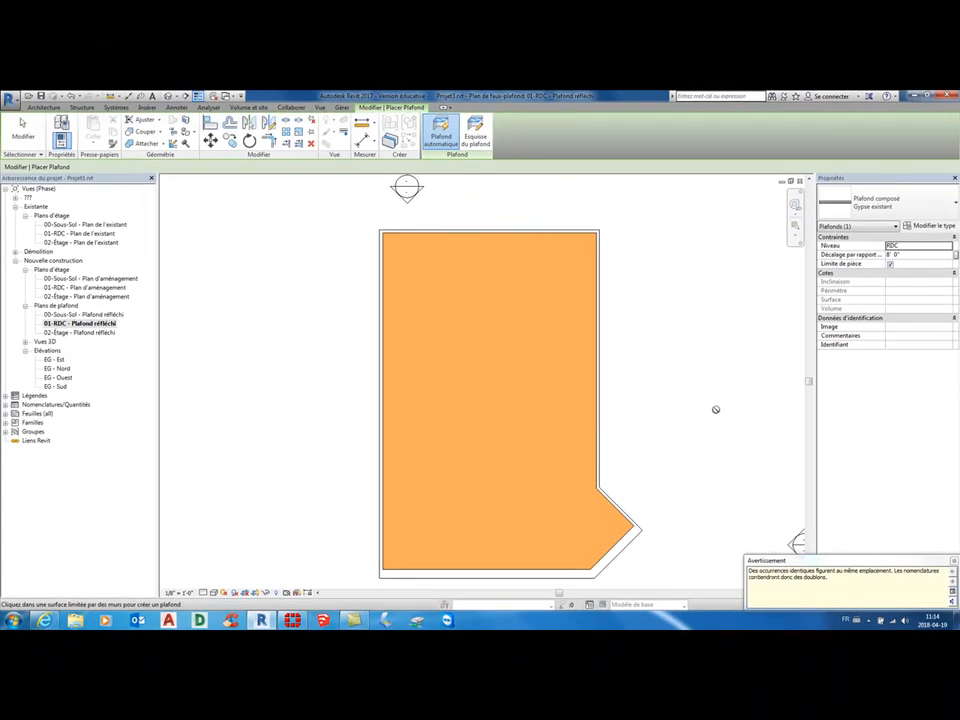
{"action": "key", "text": "Escape"}
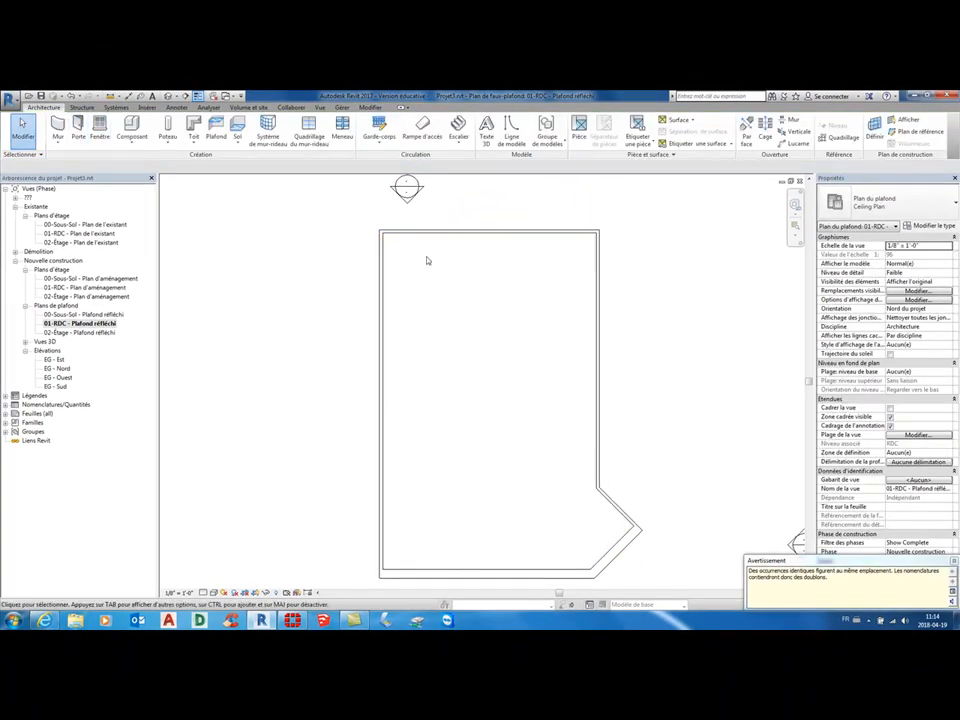
Step: Select the Gypse existant ceiling along the inner wall edge to inspect it, and clear the selection
{"action": "key", "text": "Tab"}
{"action": "key", "text": "Tab"}
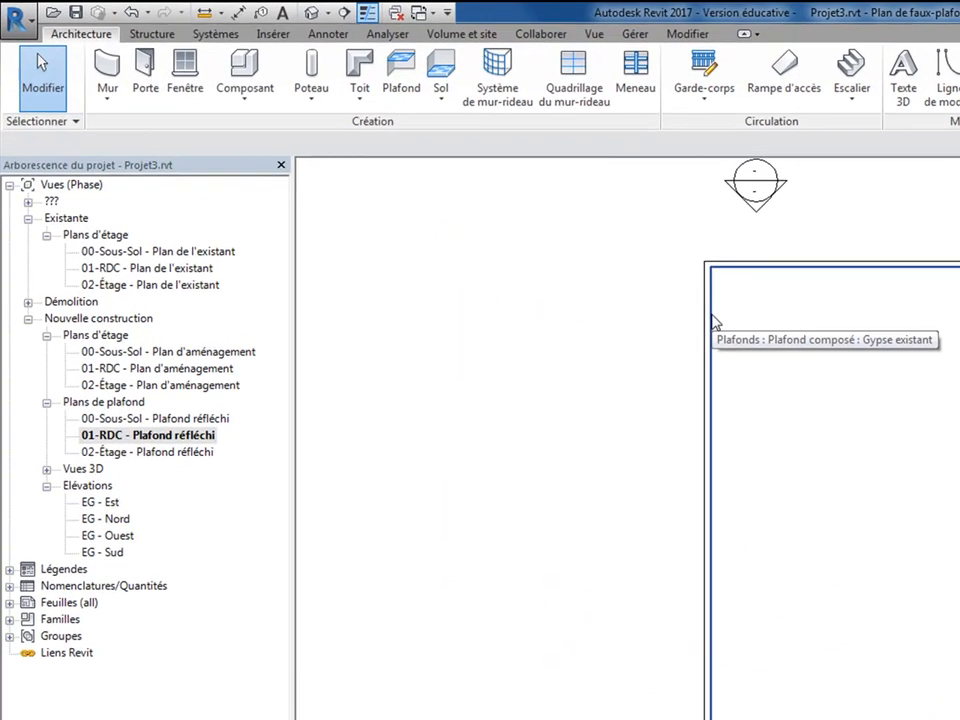
{"action": "left_click", "coordinate": [384, 262]}
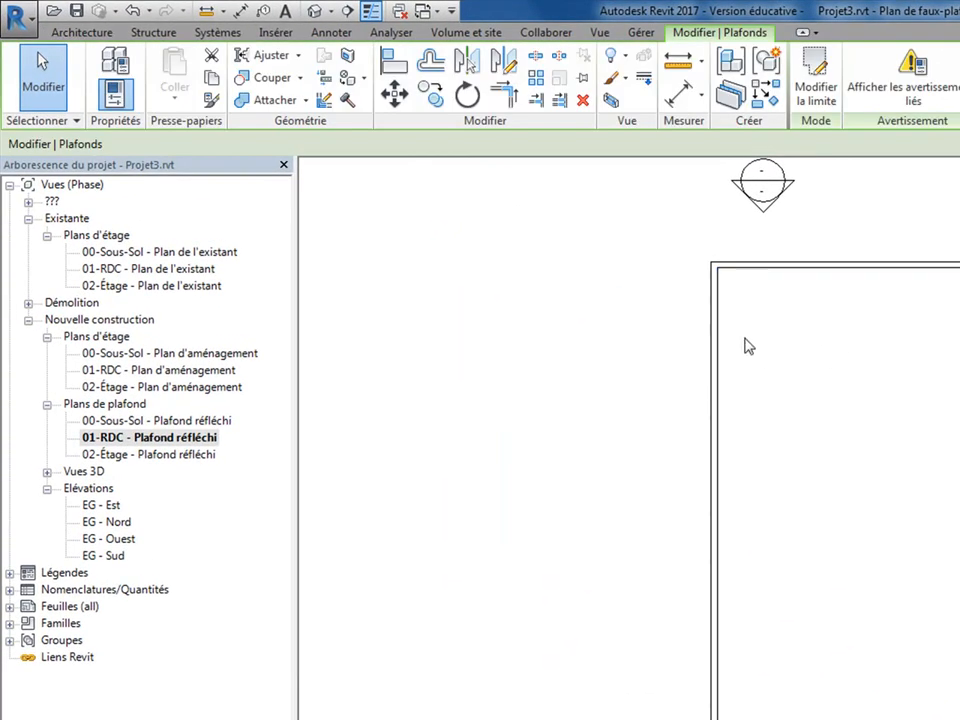
{"action": "key", "text": "Escape"}
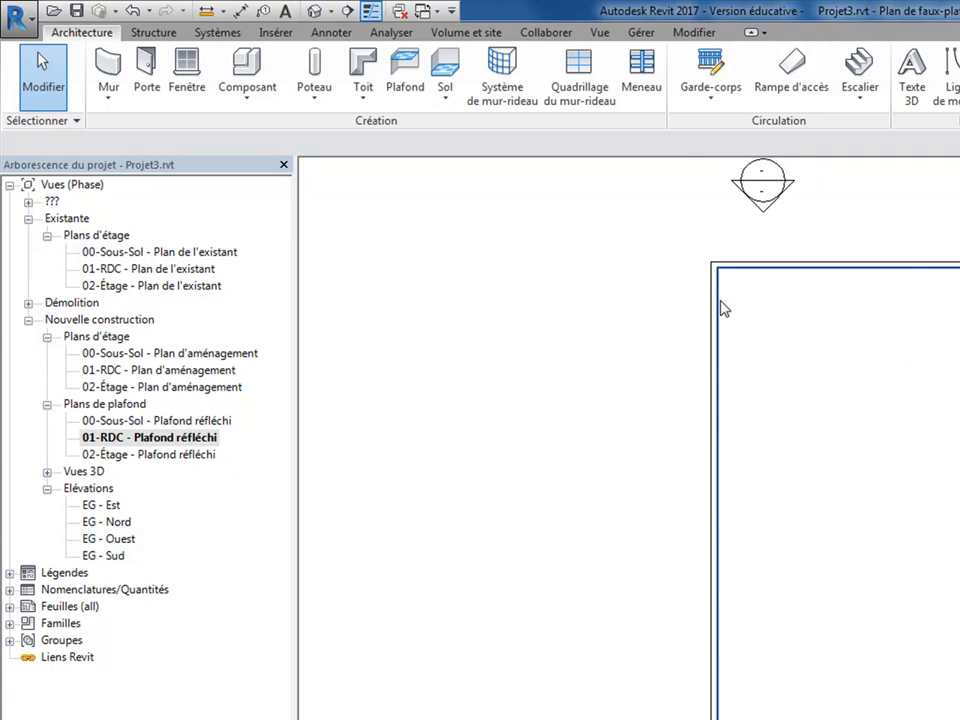
{"action": "left_click", "coordinate": [722, 308]}
{"action": "key", "text": "Escape"}
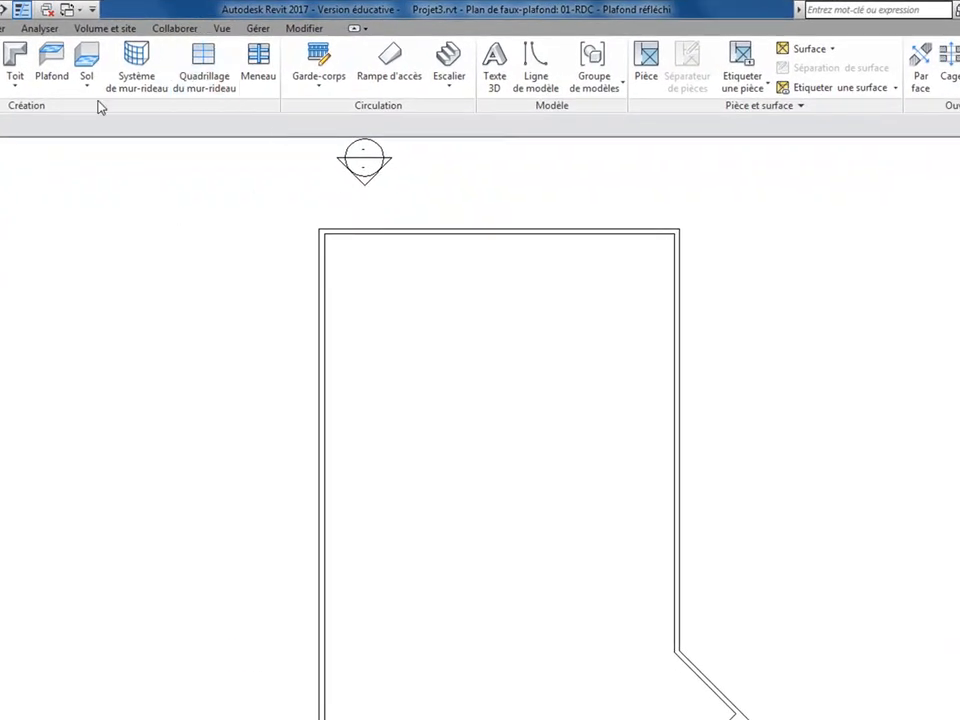
{"action": "left_click", "coordinate": [51, 60]}
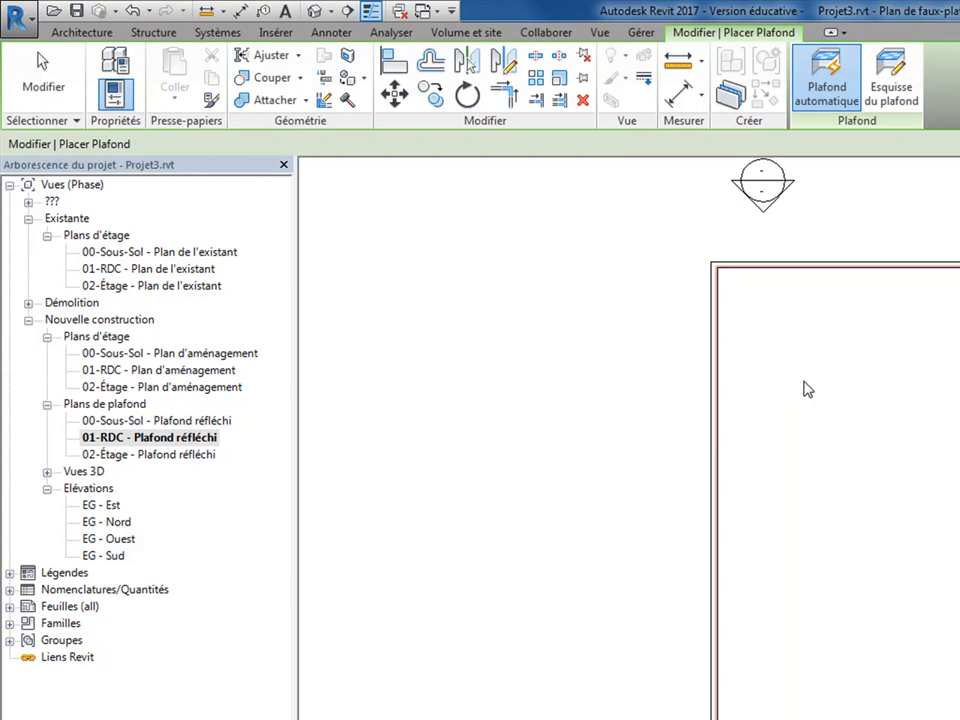
{"action": "key", "text": "Escape"}
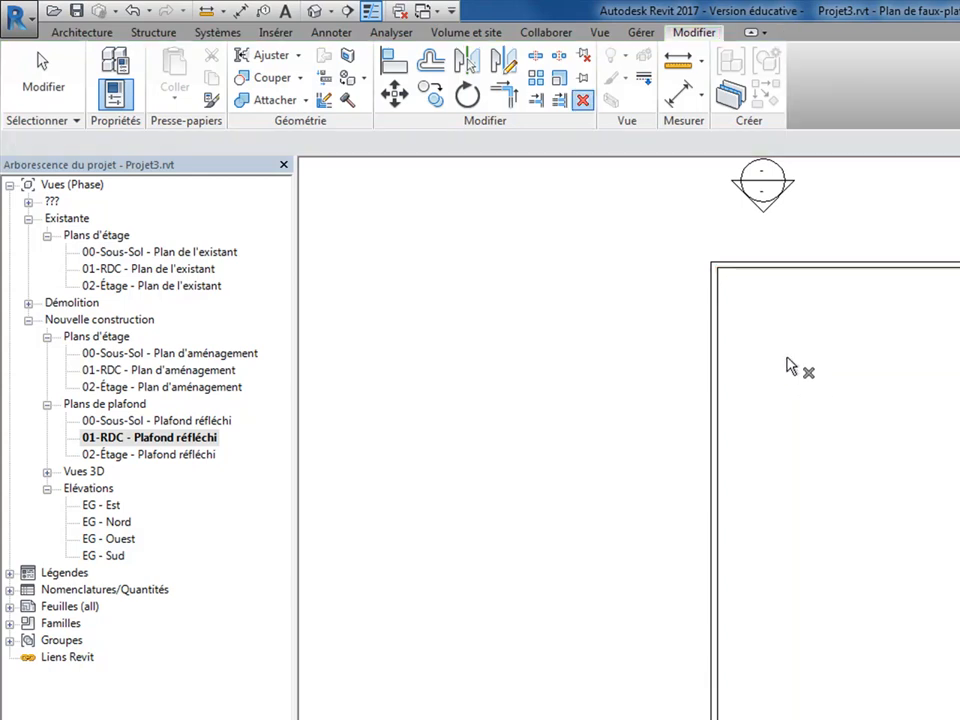
{"action": "key", "text": "Escape"}
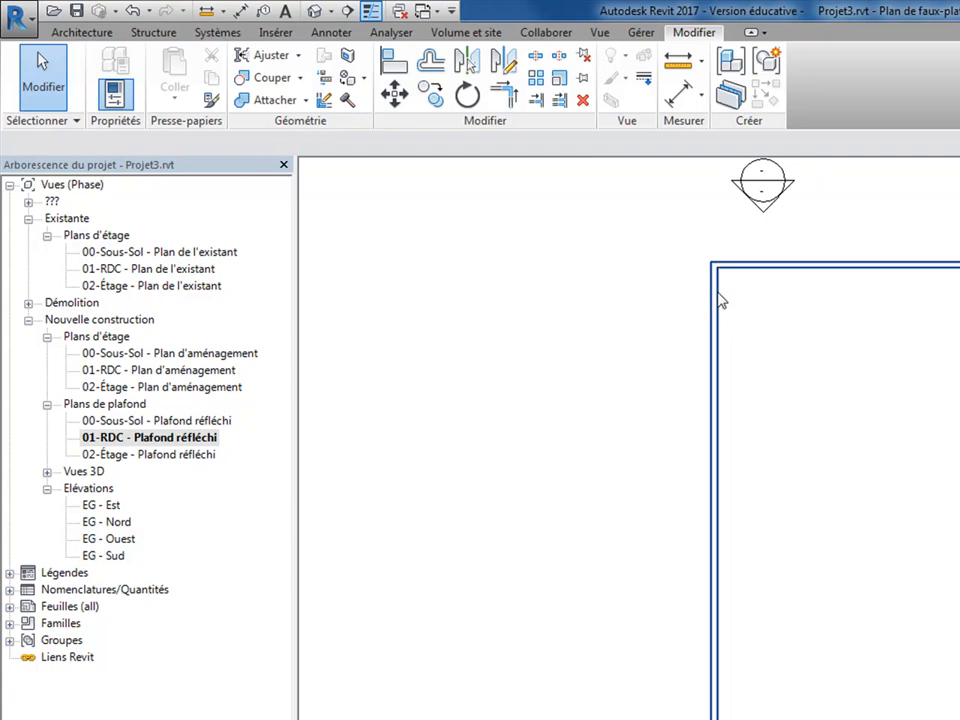
Step: Change the type of the room's Gypse existant ceiling to Tuiles 24" x 24"
{"action": "left_click", "coordinate": [720, 301]}
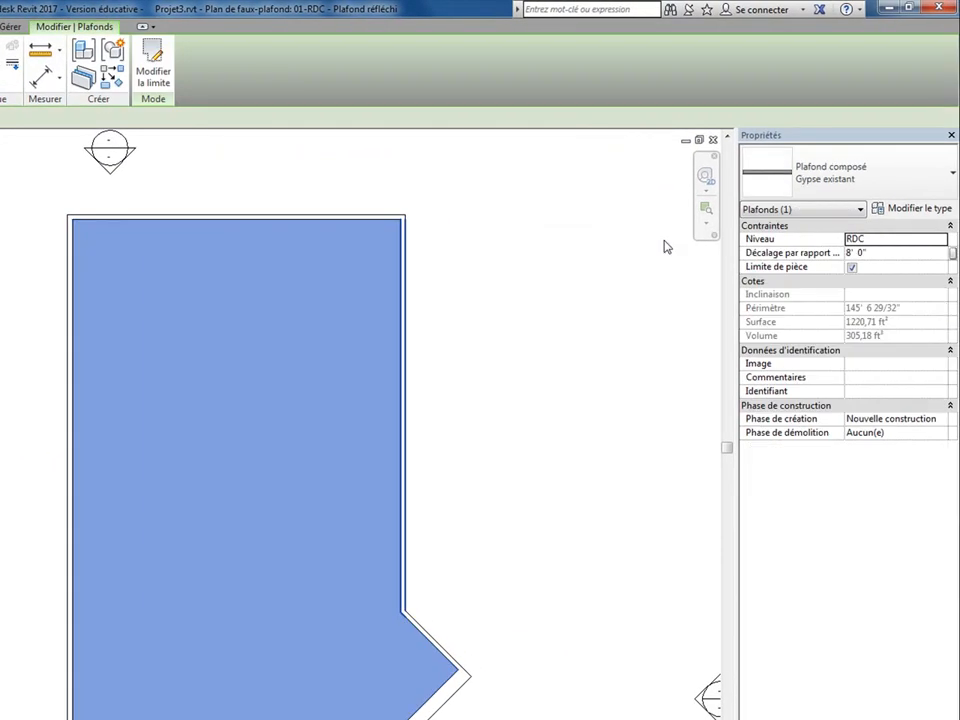
{"action": "left_click", "coordinate": [896, 174]}
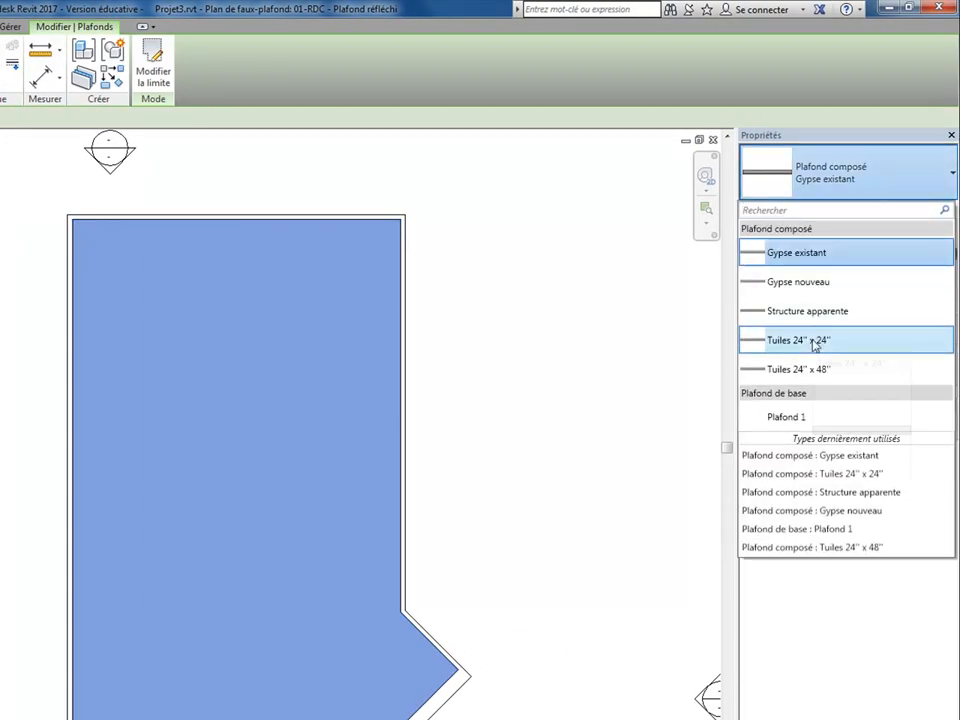
{"action": "left_click", "coordinate": [818, 339]}
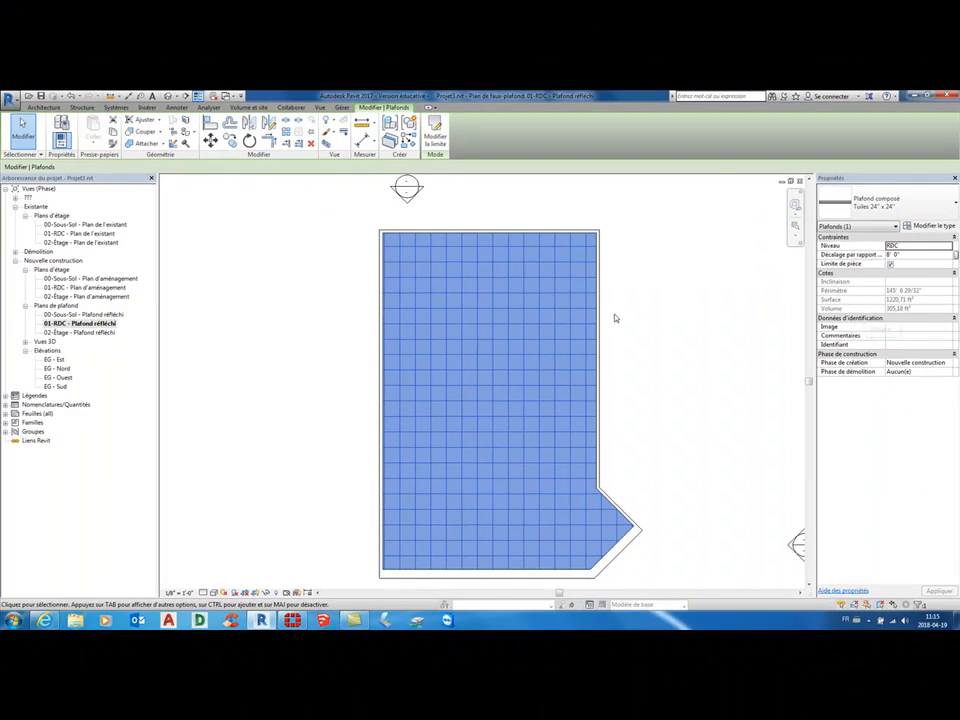
Step: In the {3D} view, set the tiled ceiling's offset from level RDC to 10' 0"
{"action": "left_click", "coordinate": [26, 342]}
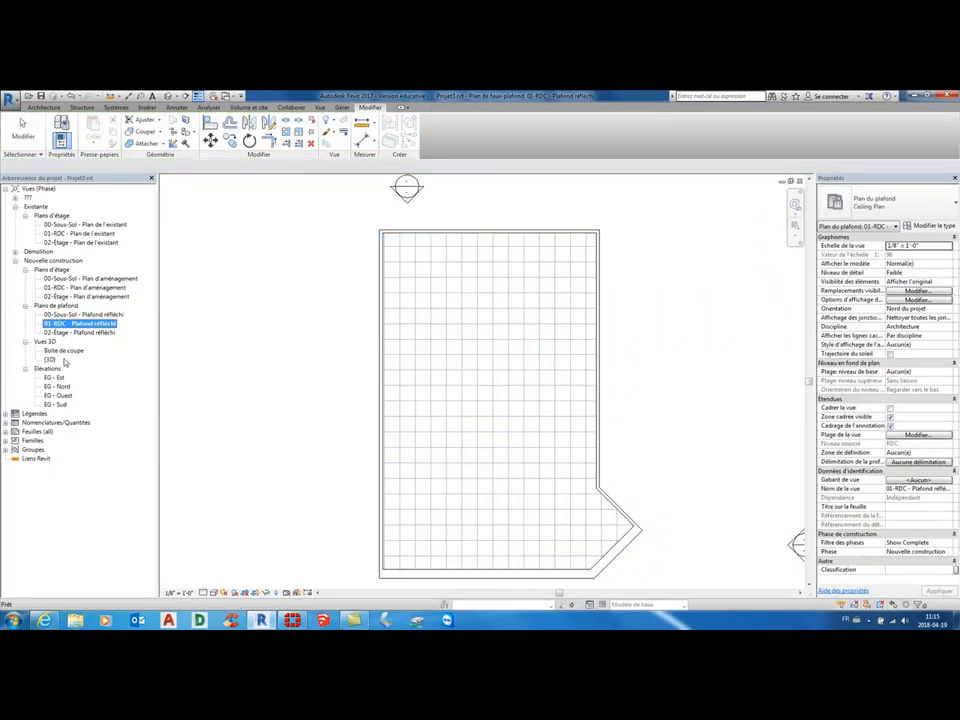
{"action": "double_click", "coordinate": [50, 359]}
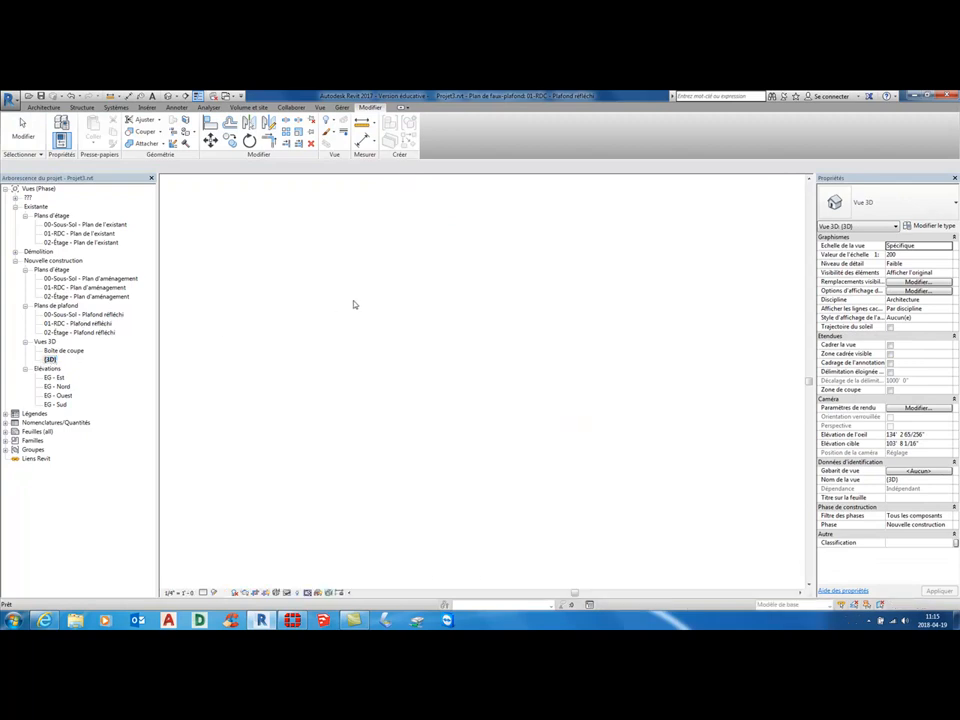
{"action": "left_click", "coordinate": [486, 328]}
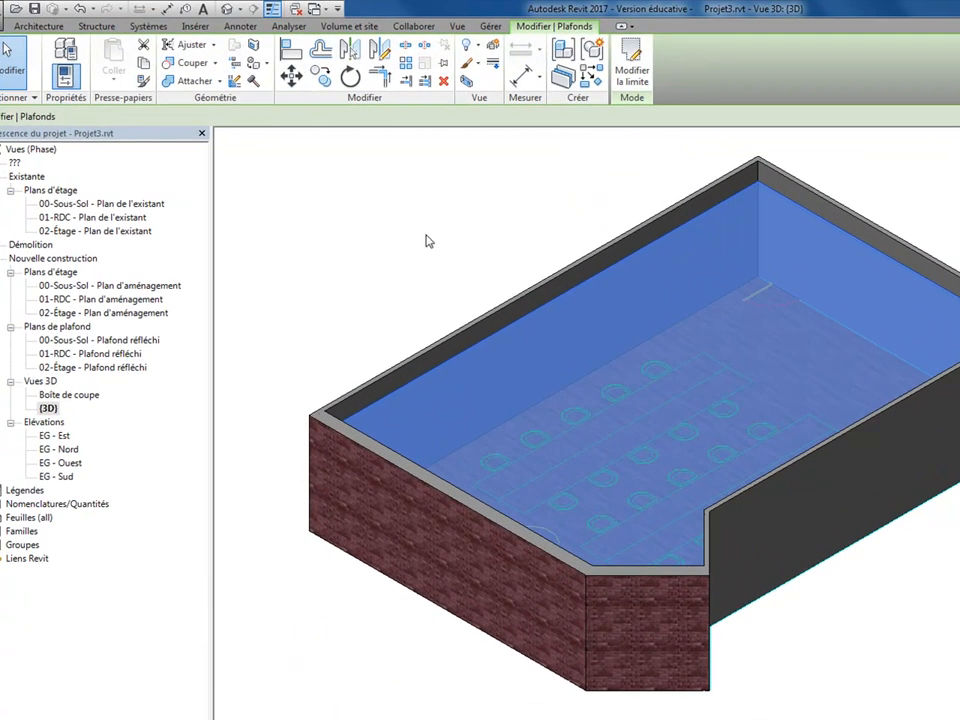
{"action": "left_click", "coordinate": [298, 248]}
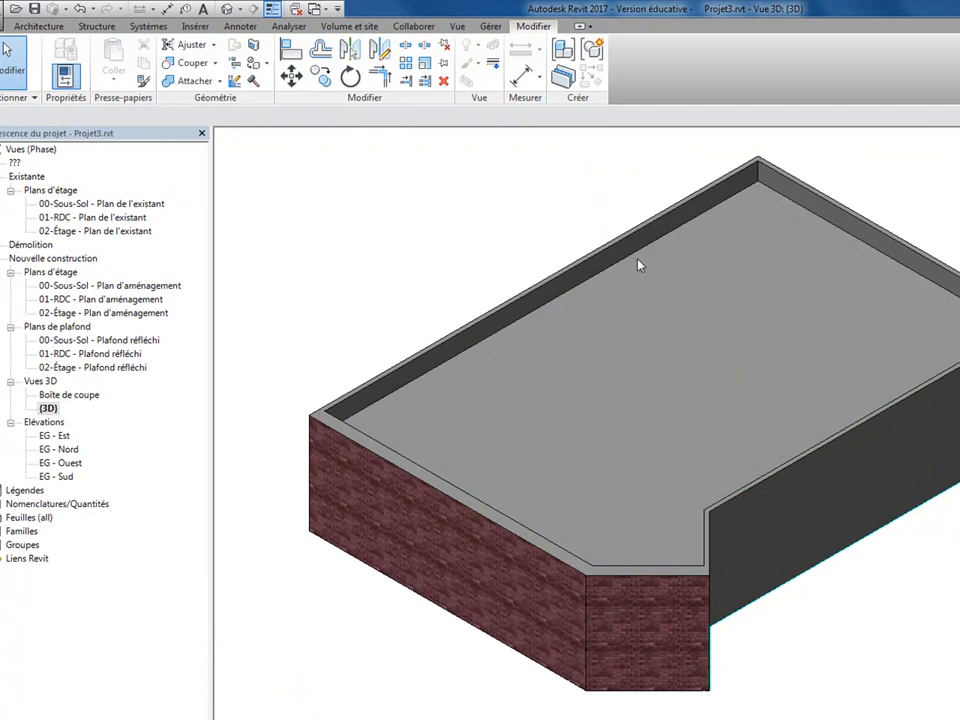
{"action": "left_click", "coordinate": [584, 290]}
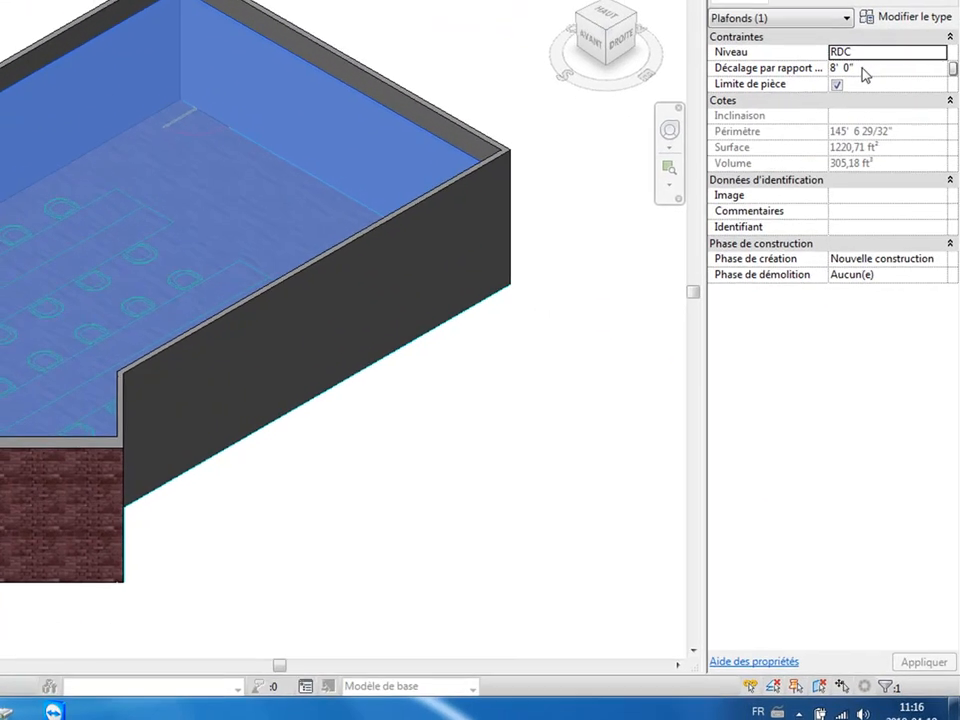
{"action": "left_click", "coordinate": [906, 256]}
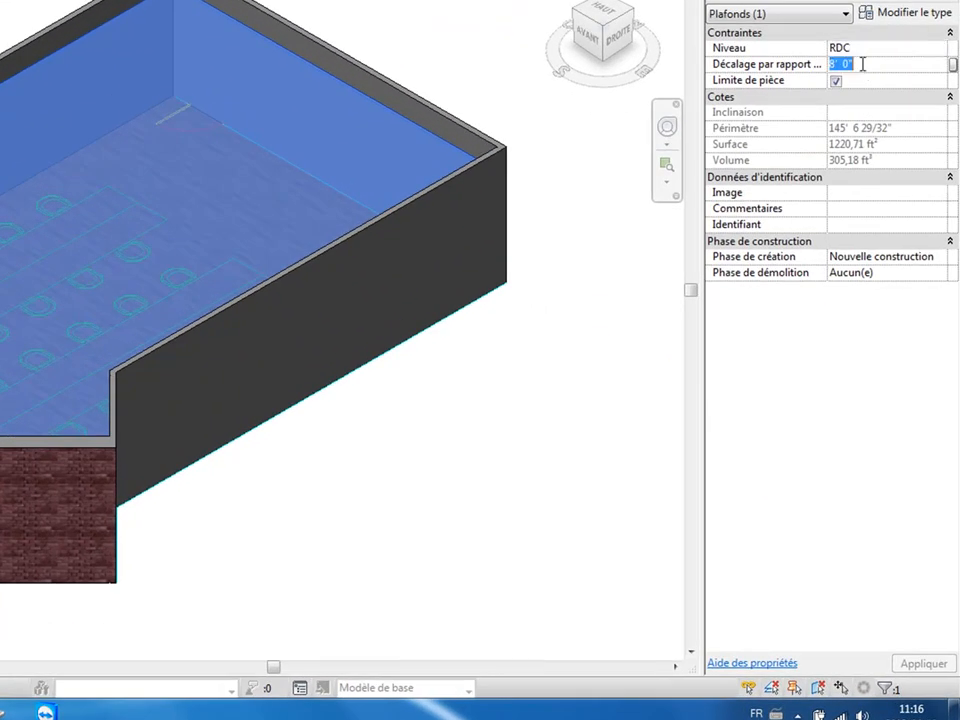
{"action": "type", "text": "10"}
{"action": "key", "text": "Return"}
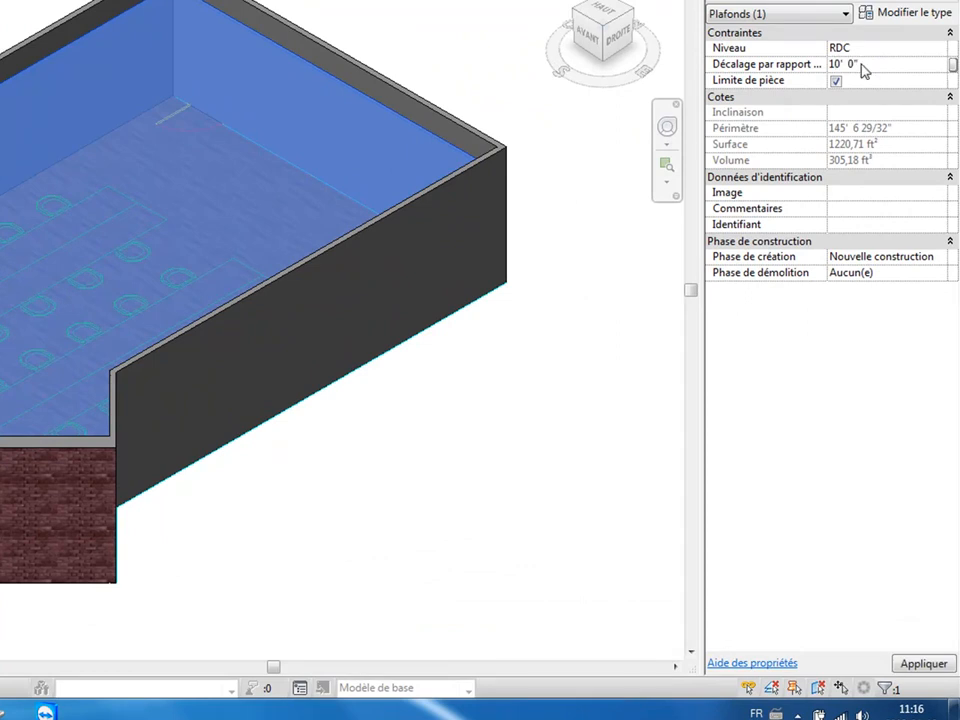
{"action": "left_click", "coordinate": [922, 663]}
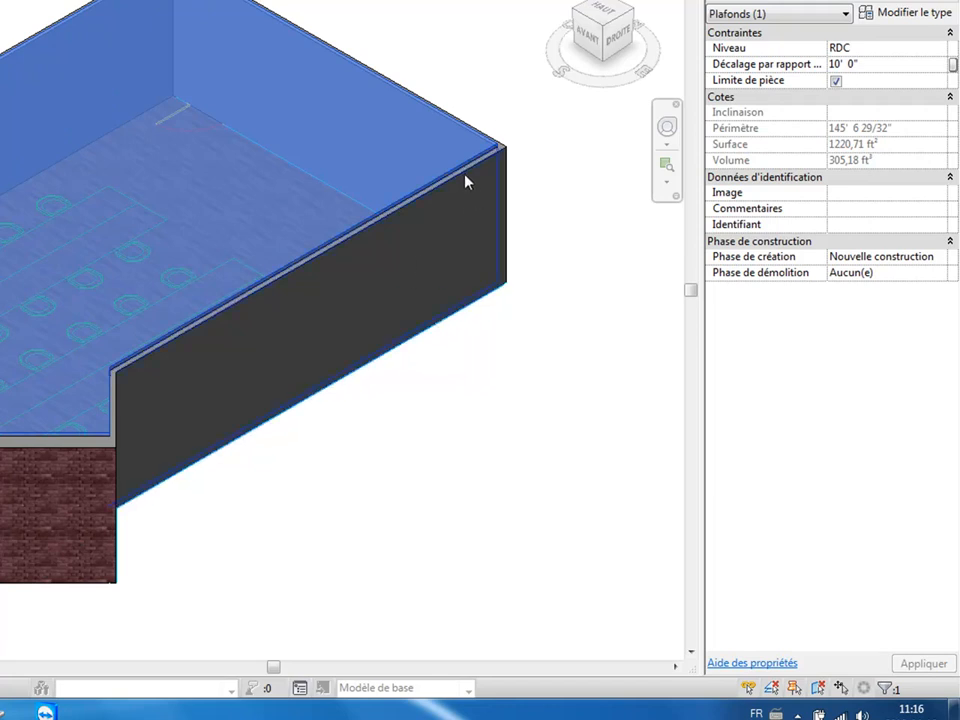
Step: Examine the ceiling against the wall tops in 3D and its tile grid in the plan 01-RDC - Plafond réfléchi
{"action": "scroll", "coordinate": [463, 163], "scroll_direction": "up", "scroll_amount": 3}
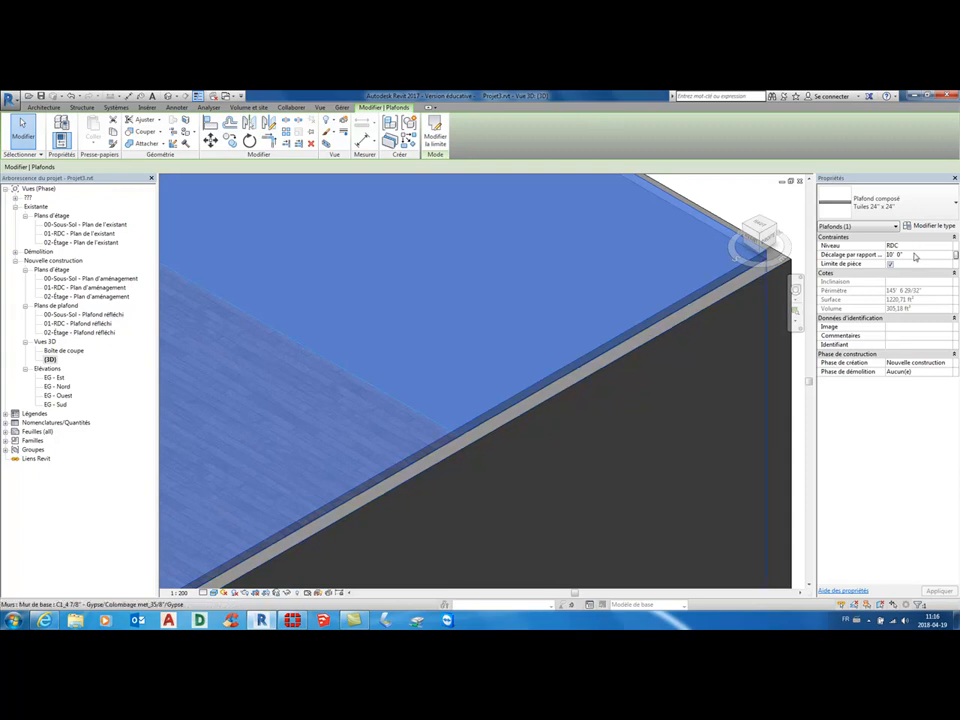
{"action": "scroll", "coordinate": [523, 411], "scroll_direction": "down", "scroll_amount": 6}
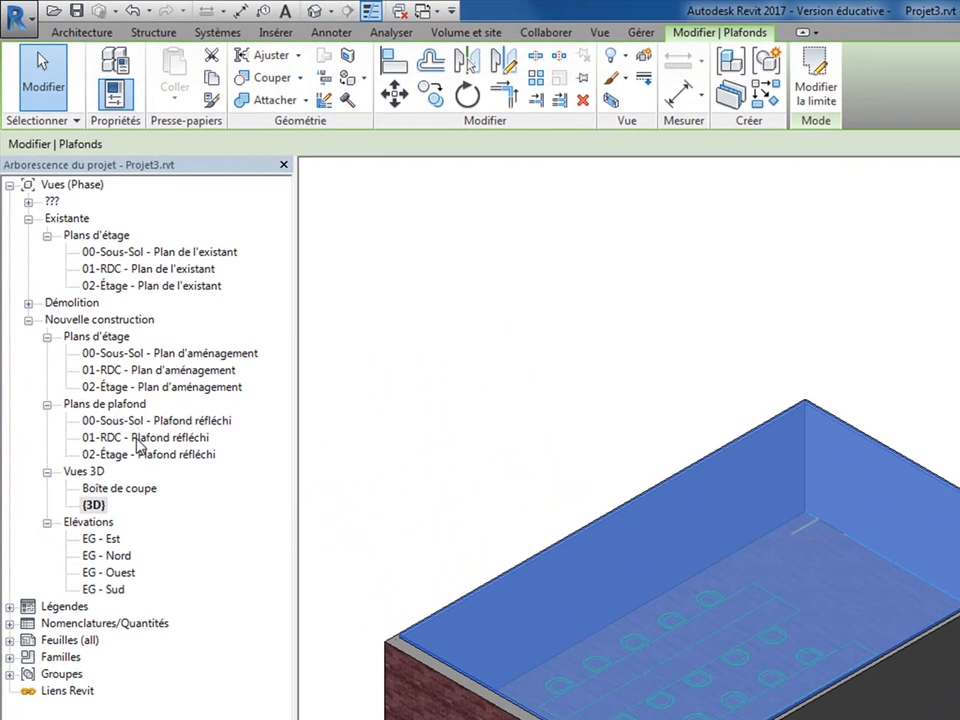
{"action": "left_click", "coordinate": [75, 328]}
{"action": "double_click", "coordinate": [140, 440]}
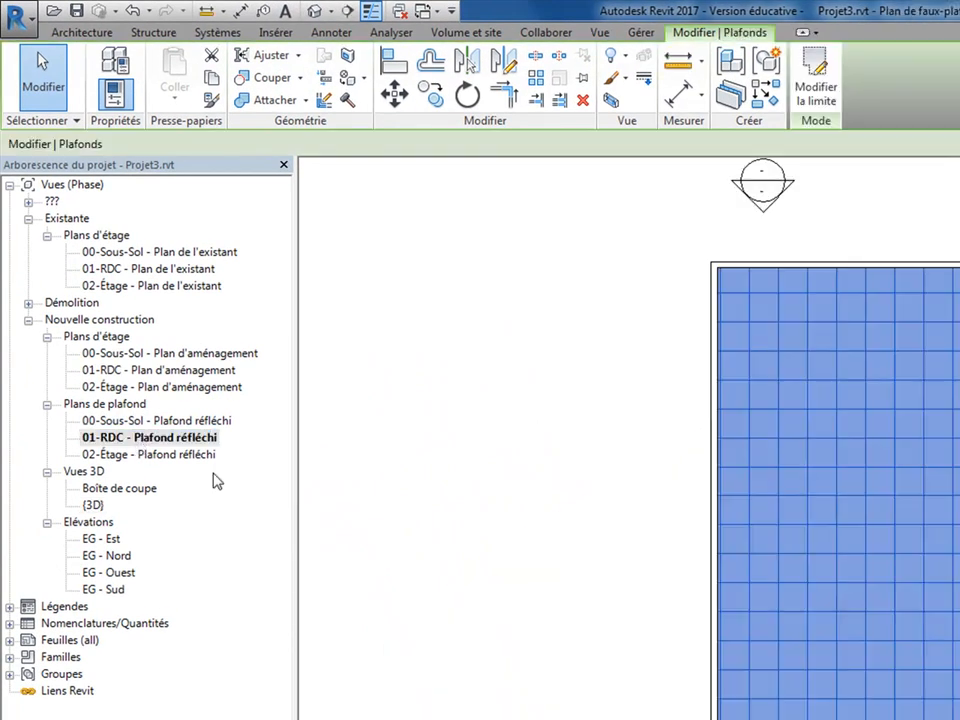
{"action": "scroll", "coordinate": [713, 311], "scroll_direction": "up", "scroll_amount": 5}
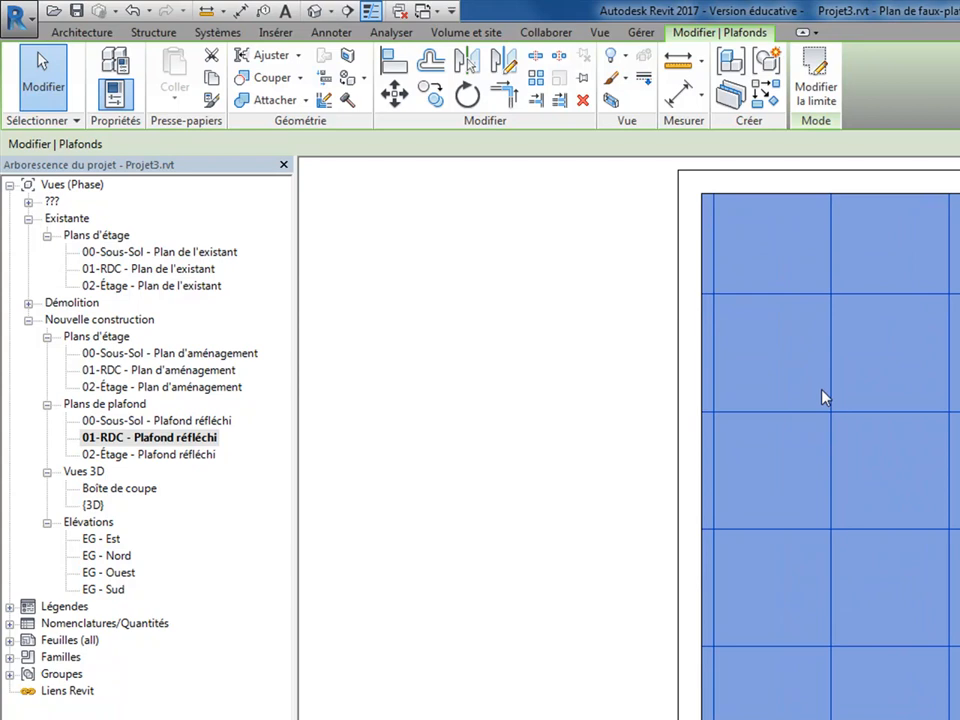
{"action": "scroll", "coordinate": [825, 398], "scroll_direction": "down", "scroll_amount": 5}
{"action": "scroll", "coordinate": [820, 468], "scroll_direction": "up", "scroll_amount": 2}
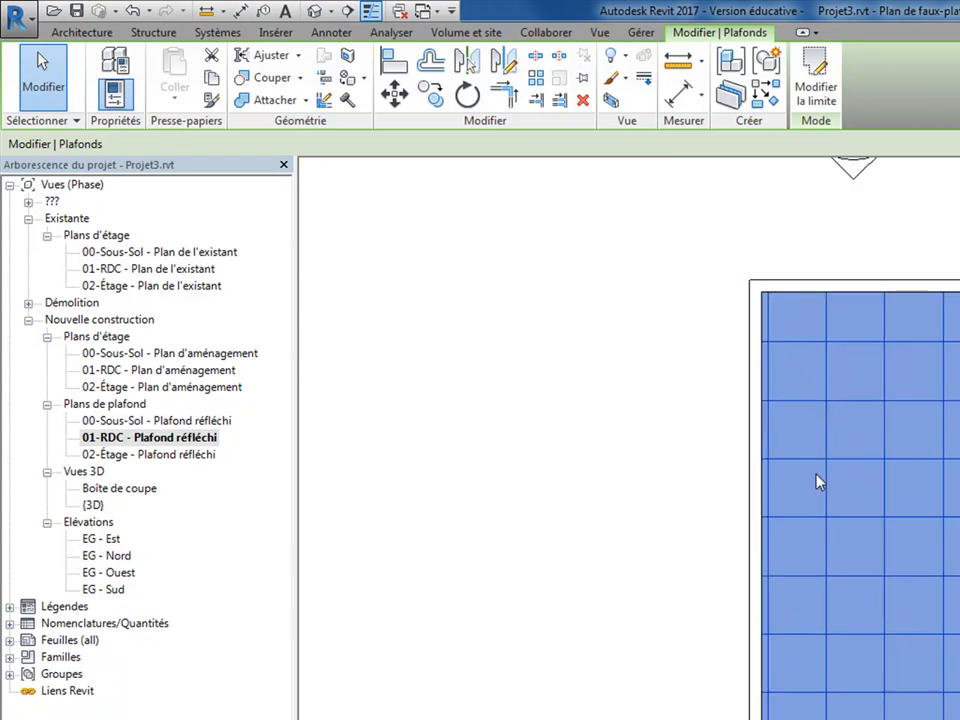
{"action": "scroll", "coordinate": [818, 481], "scroll_direction": "down", "scroll_amount": 1}
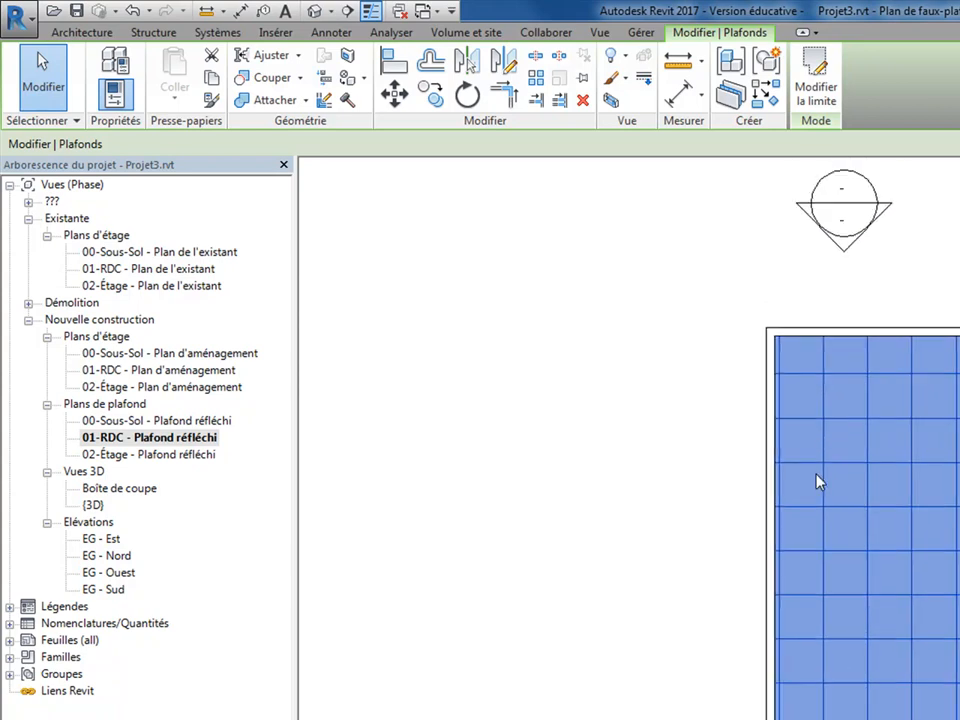
{"action": "scroll", "coordinate": [815, 482], "scroll_direction": "down", "scroll_amount": 1}
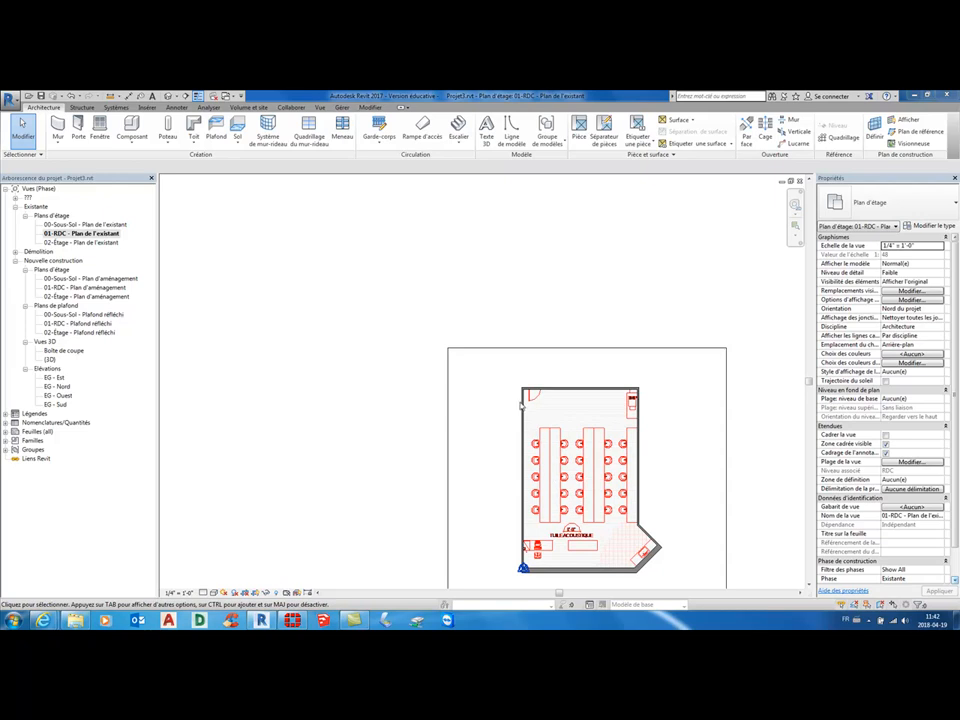
Step: In 01-RDC - Plan de l'existant, unpin the imported local.dwg plan and delete it
{"action": "key", "text": "Tab"}
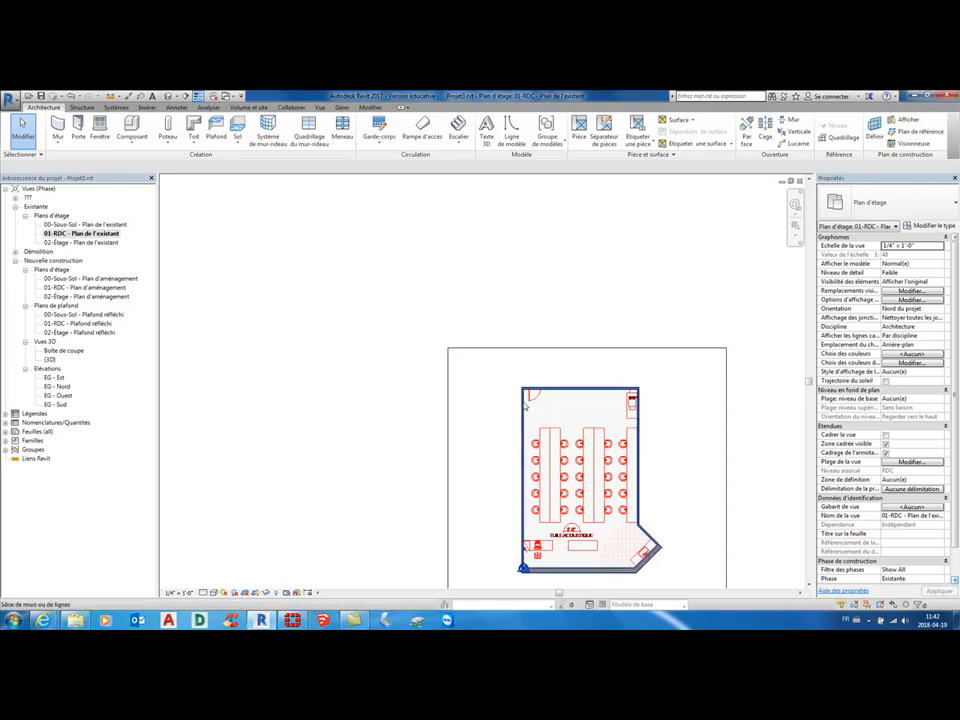
{"action": "key", "text": "Tab"}
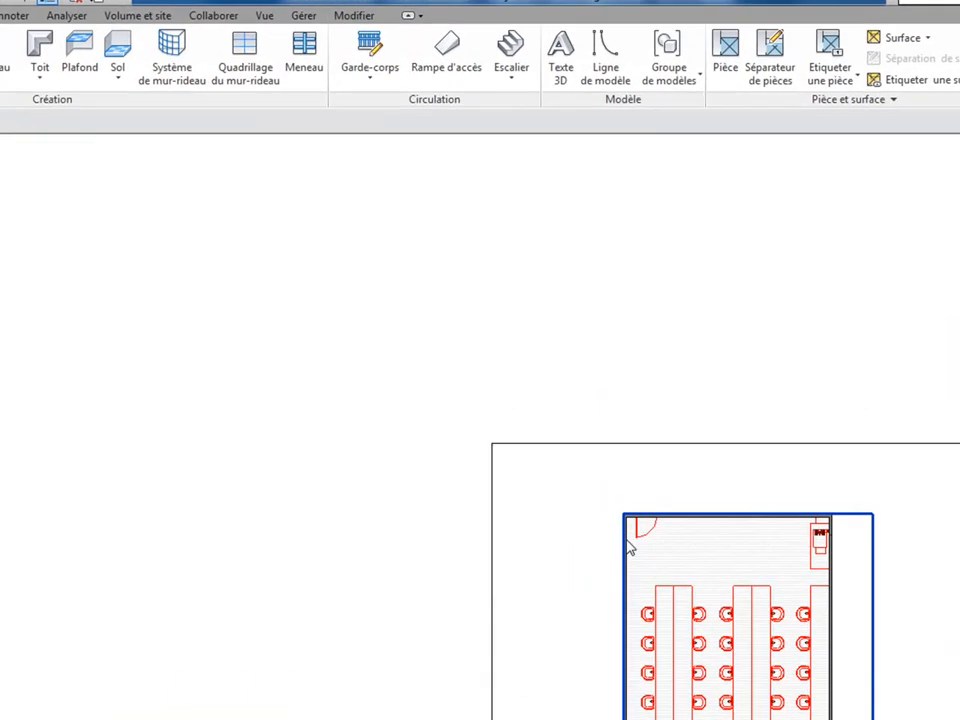
{"action": "left_click", "coordinate": [524, 405]}
{"action": "left_click", "coordinate": [811, 663]}
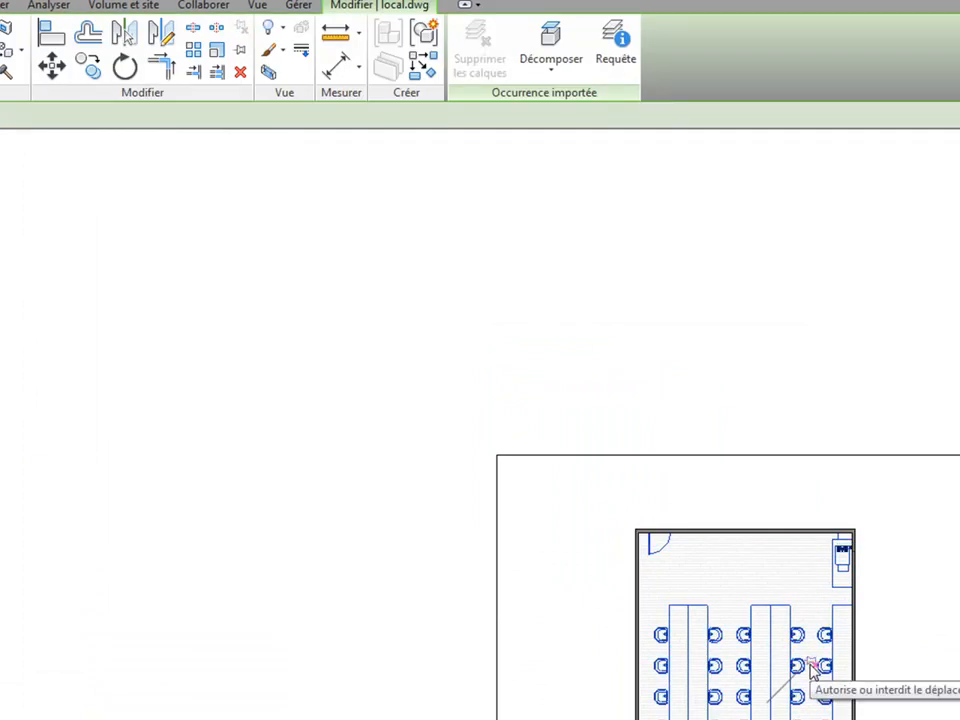
{"action": "key", "text": "Delete"}
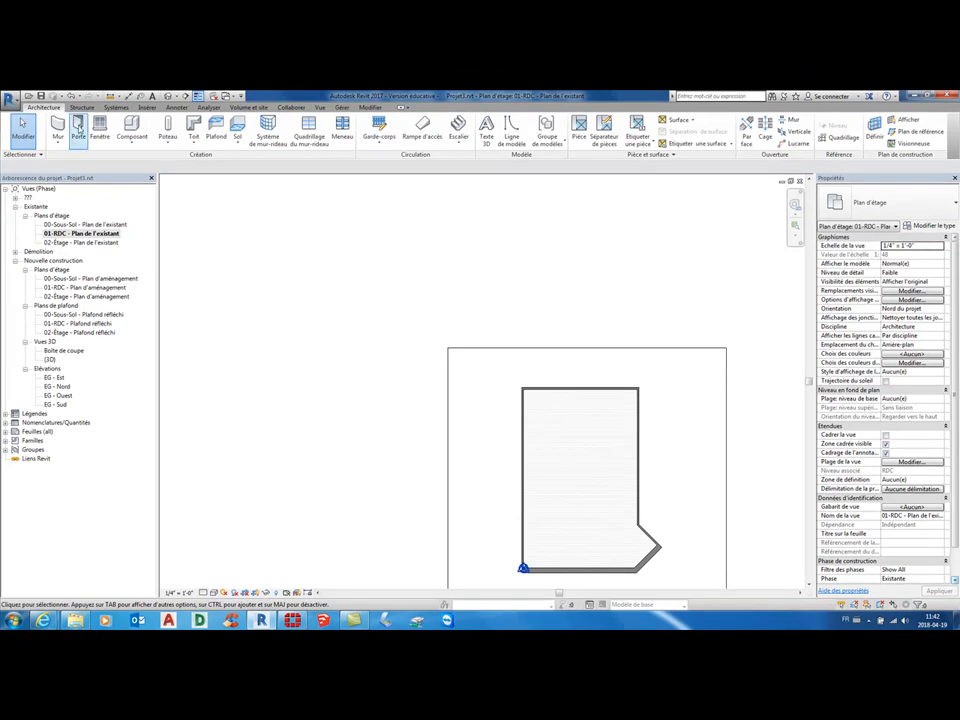
Step: Start a door with family CVM_Simple_Pocket and duplicate its 36"x80" type as 34"x80"
{"action": "left_click", "coordinate": [78, 128]}
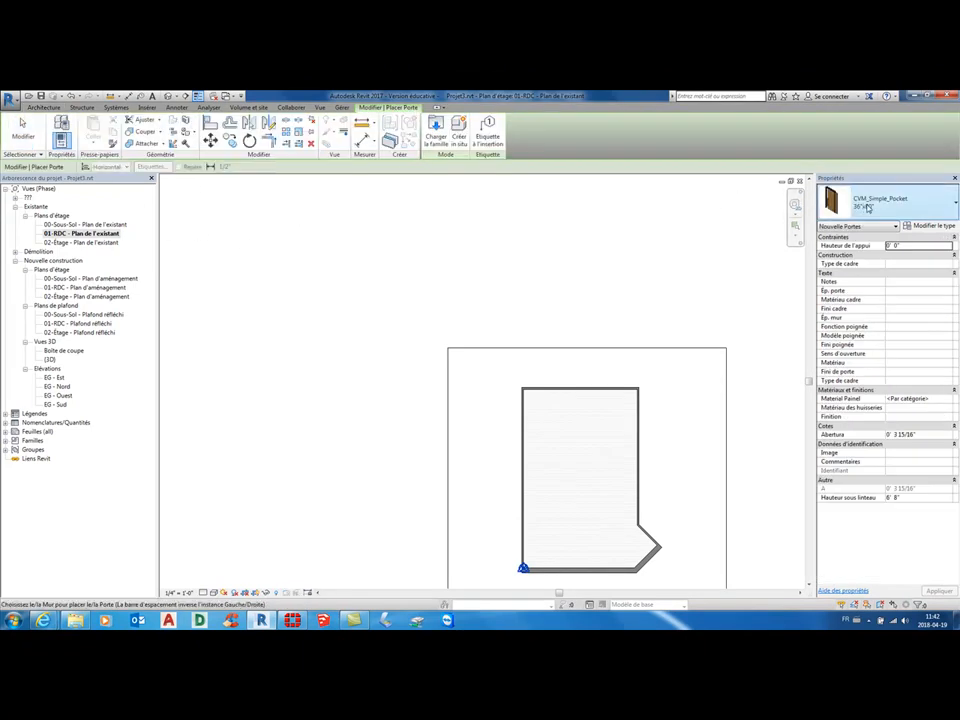
{"action": "left_click", "coordinate": [864, 205]}
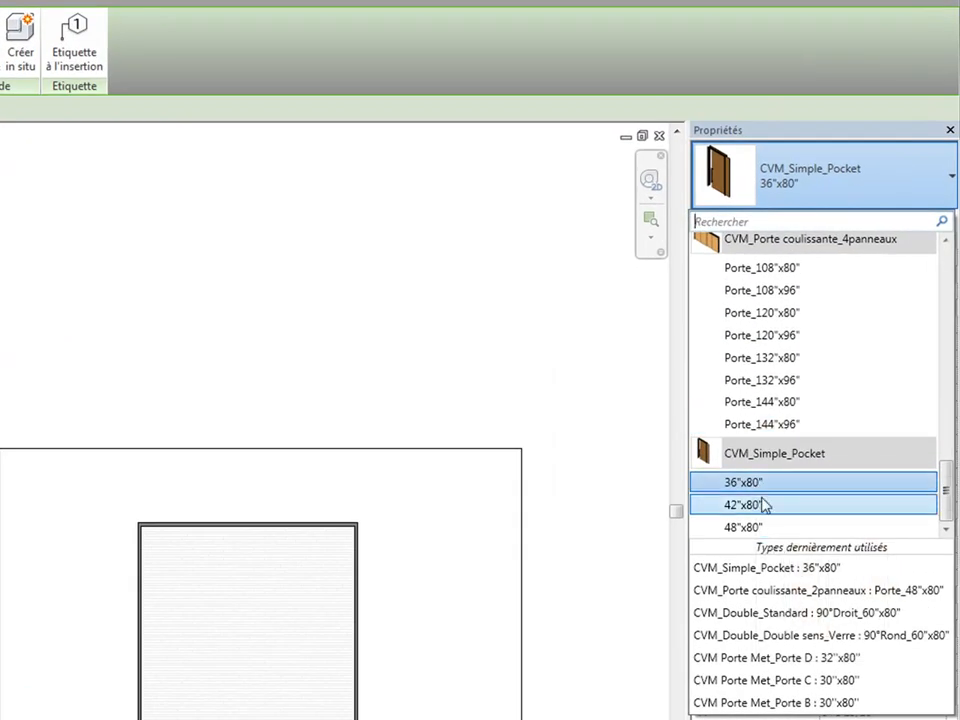
{"action": "left_click", "coordinate": [769, 485]}
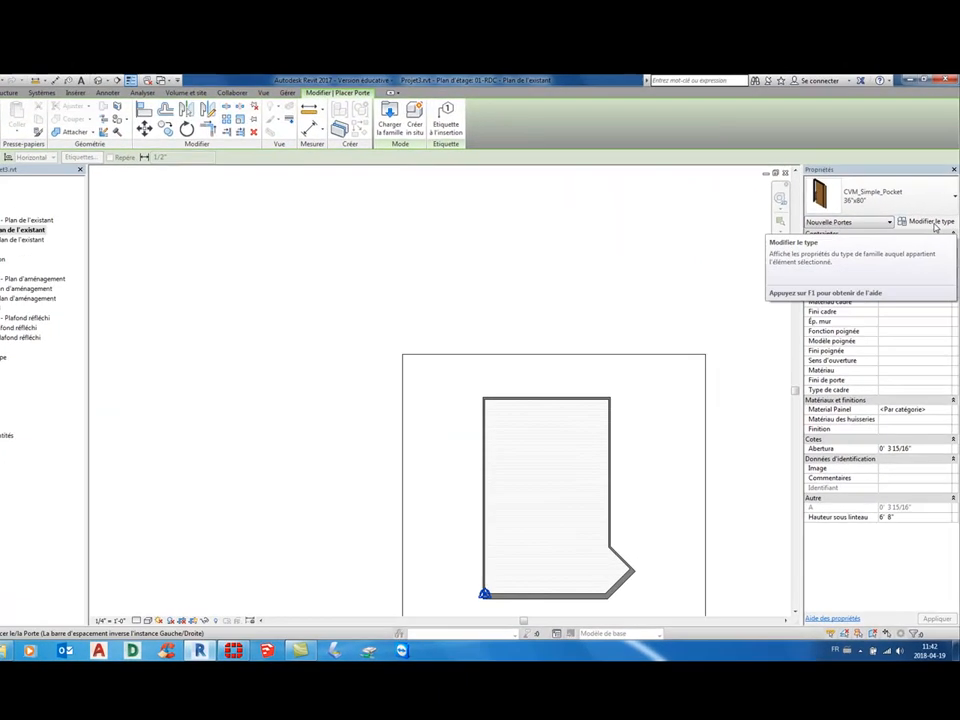
{"action": "left_click", "coordinate": [935, 228]}
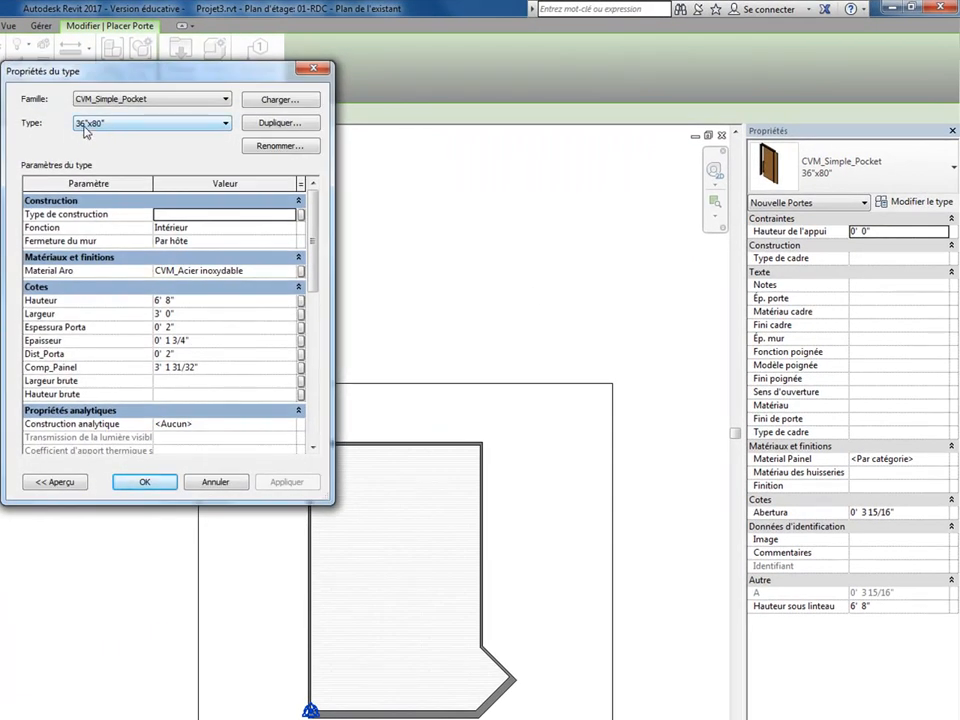
{"action": "left_click", "coordinate": [280, 123]}
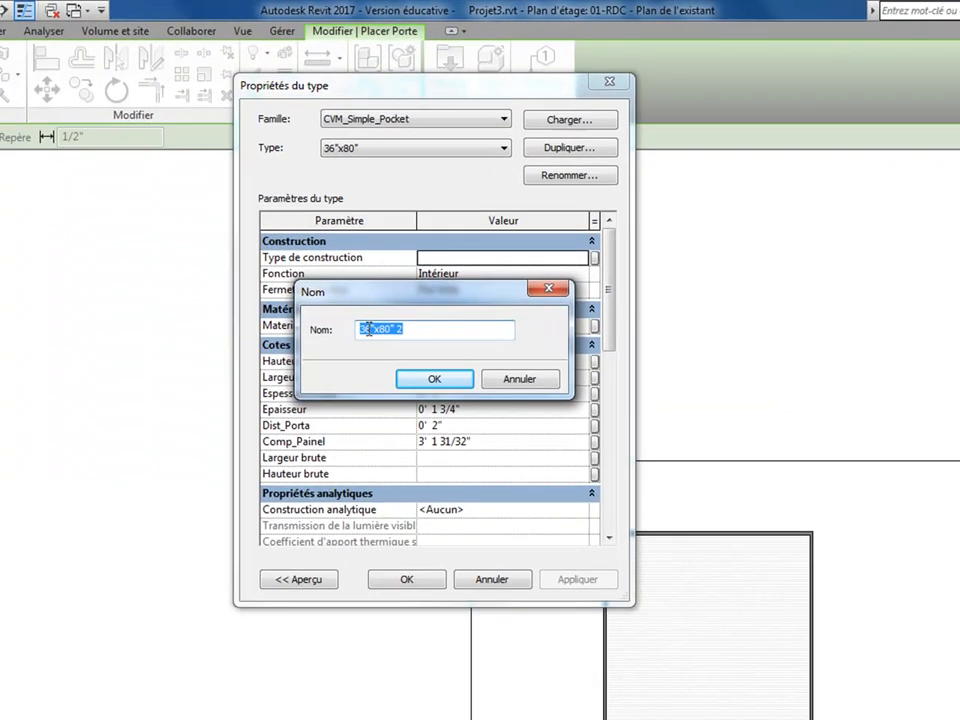
{"action": "left_click", "coordinate": [112, 274]}
{"action": "key", "text": "BackSpace"}
{"action": "type", "text": "4"}
{"action": "left_click", "coordinate": [467, 338]}
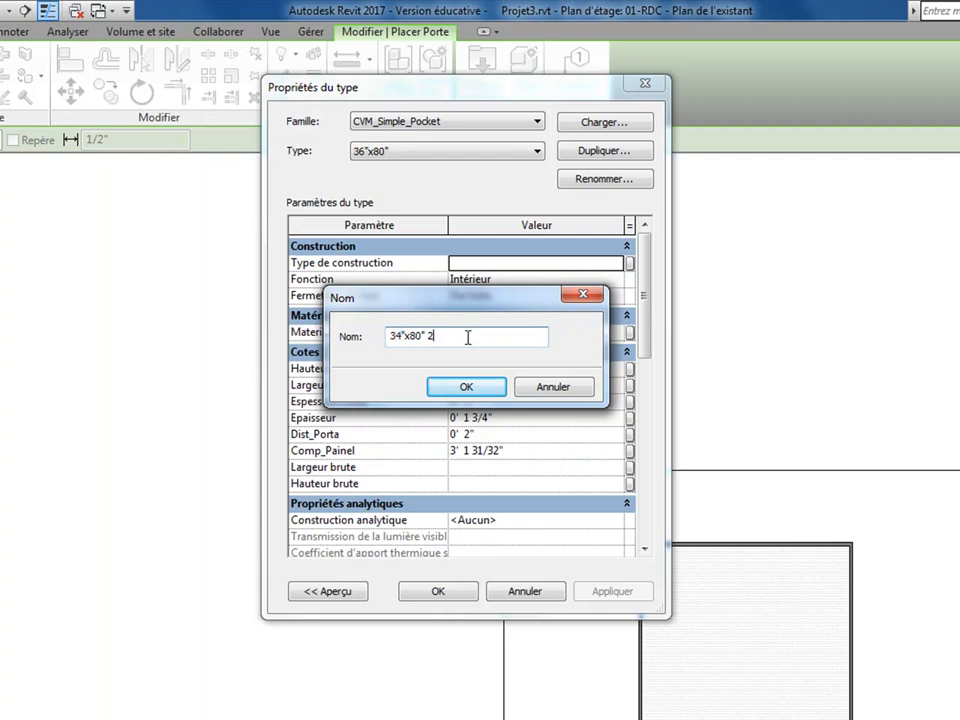
{"action": "key", "text": "BackSpace"}
{"action": "key", "text": "BackSpace"}
{"action": "left_click", "coordinate": [465, 387]}
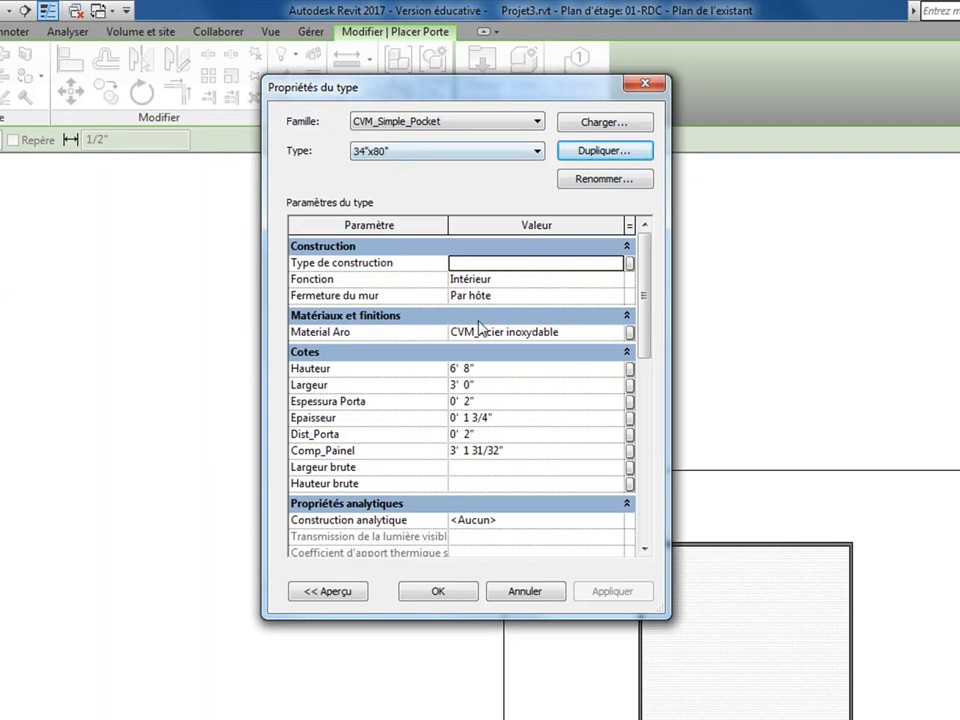
Step: Set the Largeur of the 34"x80" pocket door type to 34" and accept the type properties
{"action": "left_click", "coordinate": [478, 386]}
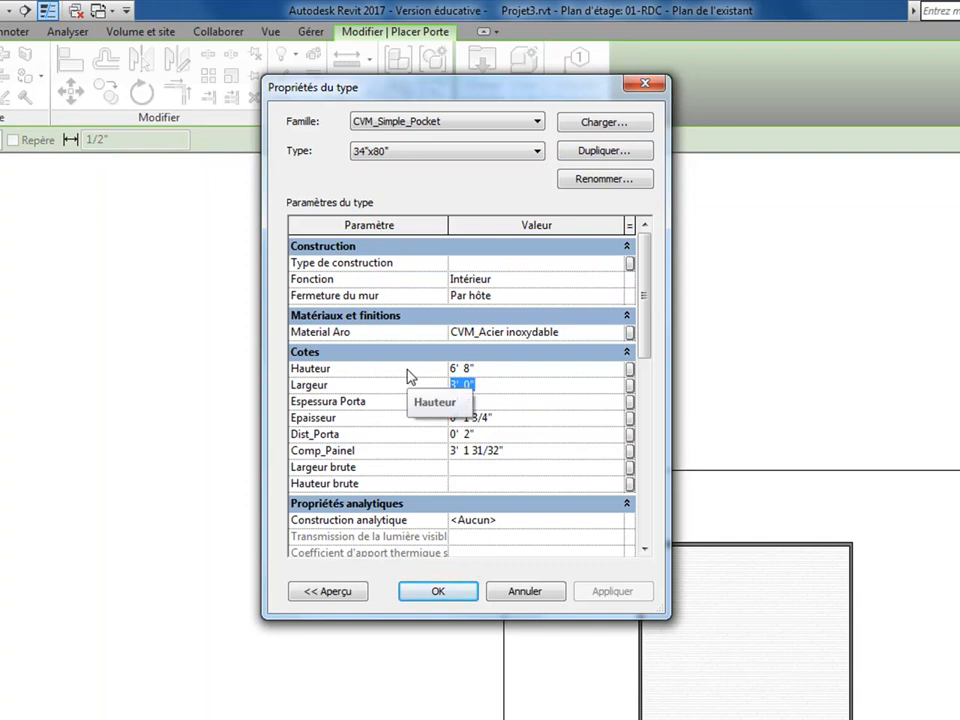
{"action": "type", "text": "34\""}
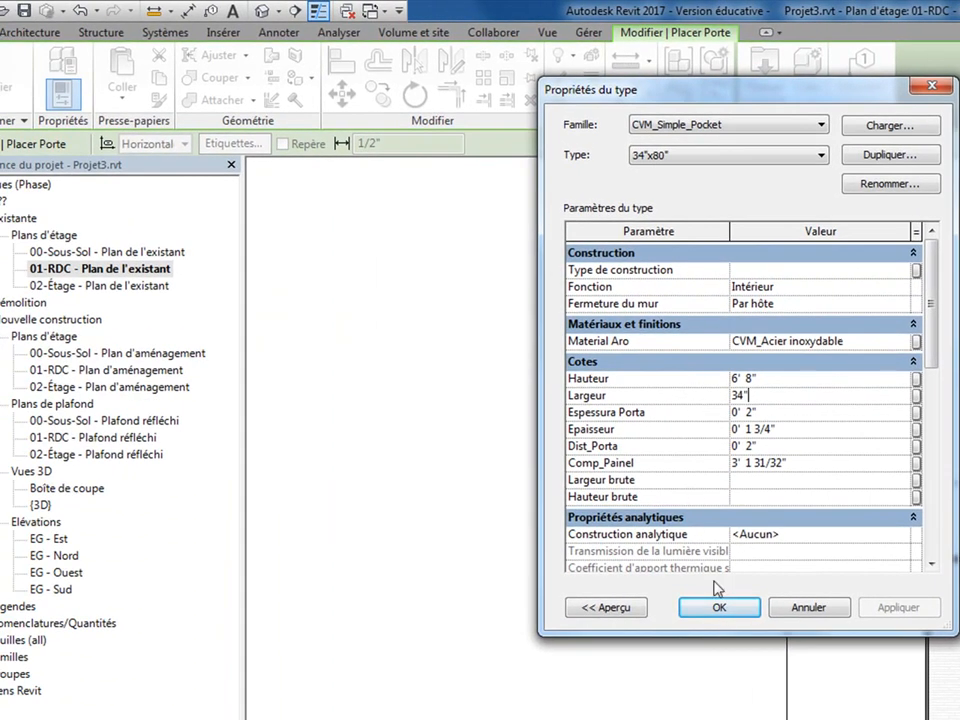
{"action": "left_click", "coordinate": [724, 610]}
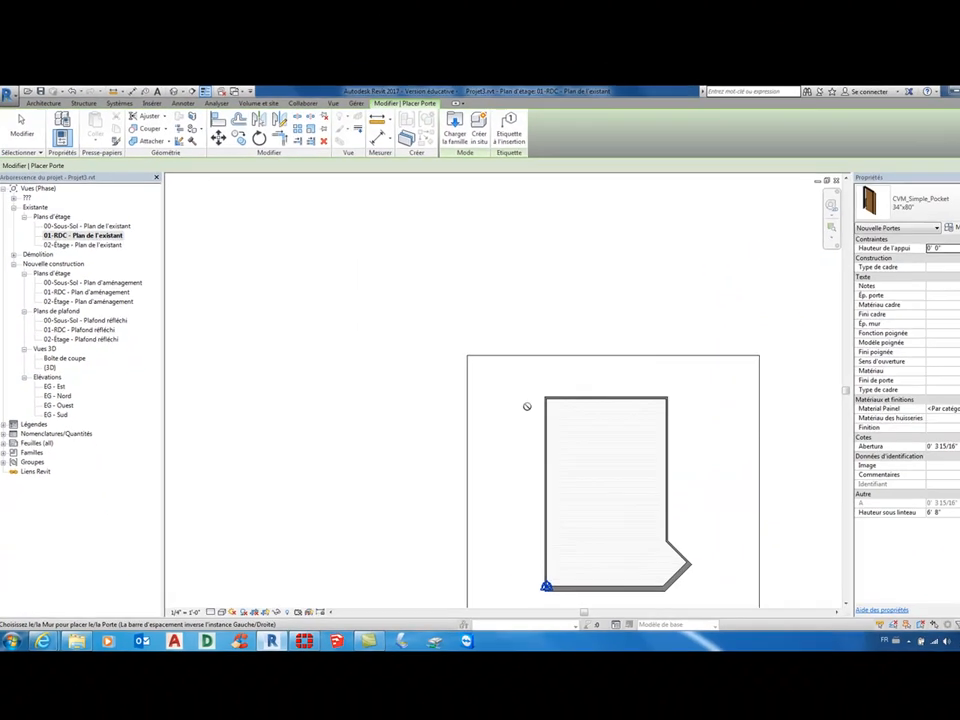
Step: Place the 34"x80" pocket door in the room's upper wall, about 5' 2" from the left corner, and flip its sliding direction
{"action": "scroll", "coordinate": [881, 529], "scroll_direction": "up", "scroll_amount": 4}
{"action": "scroll", "coordinate": [544, 383], "scroll_direction": "up", "scroll_amount": 3}
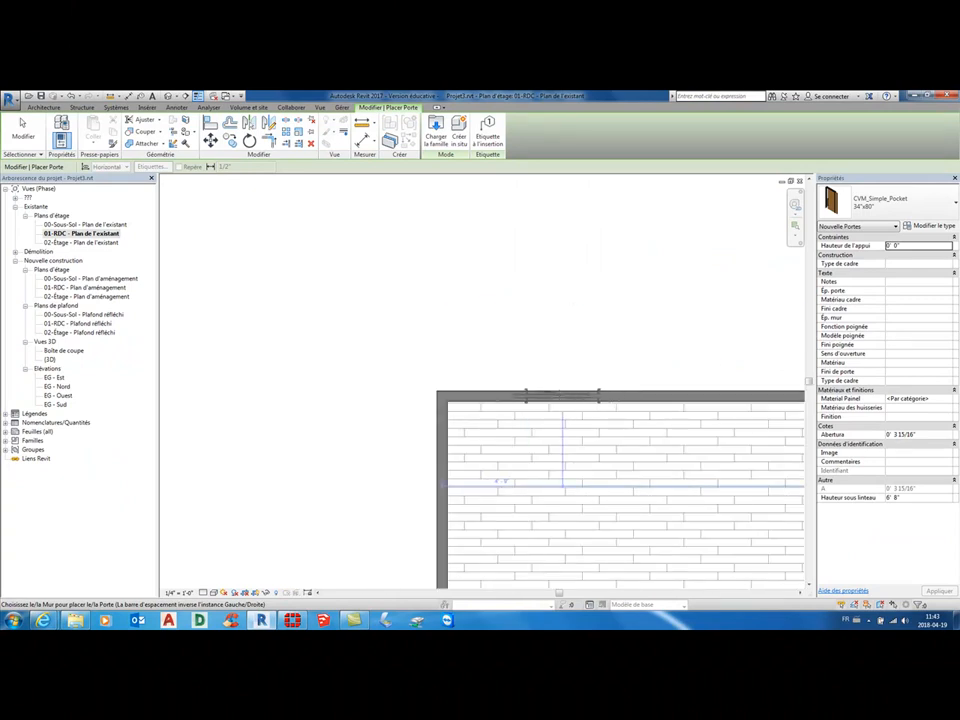
{"action": "left_click", "coordinate": [565, 389]}
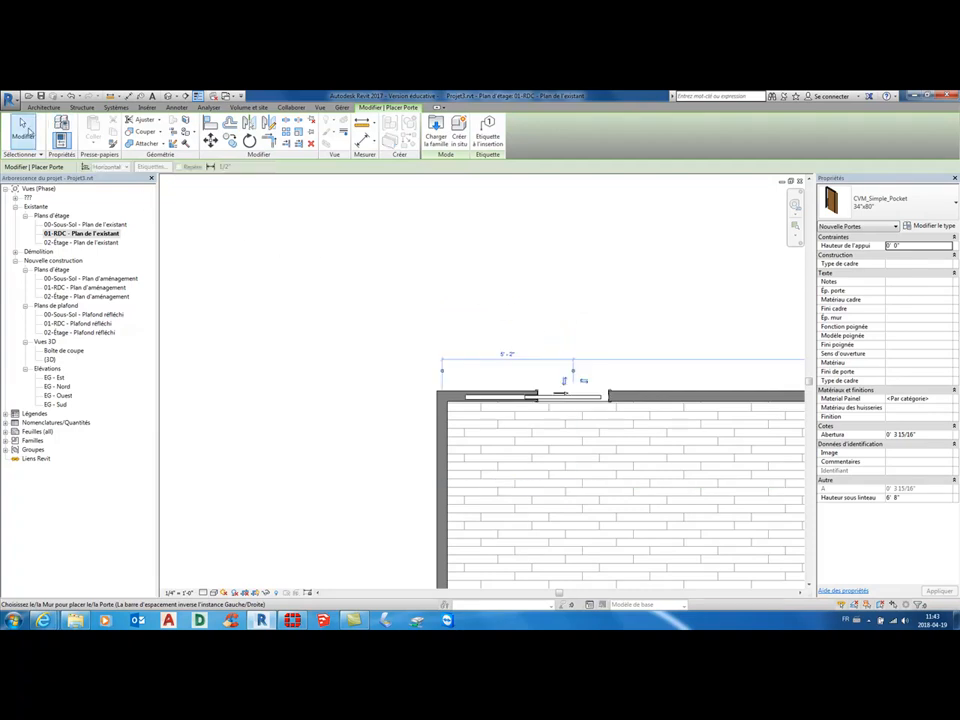
{"action": "left_click", "coordinate": [22, 127]}
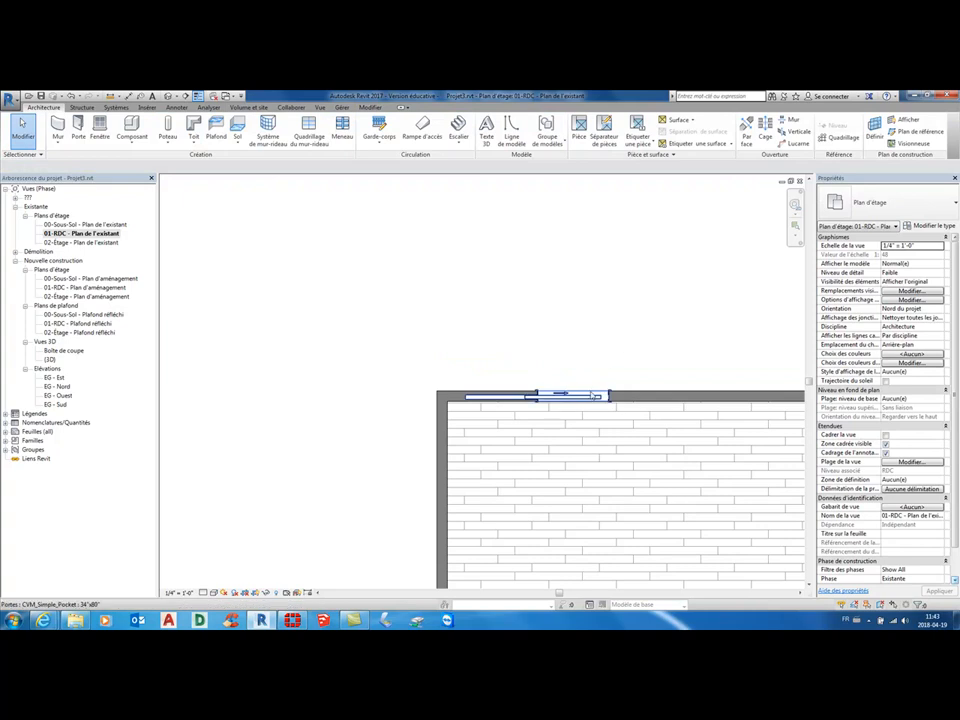
{"action": "left_click", "coordinate": [597, 396]}
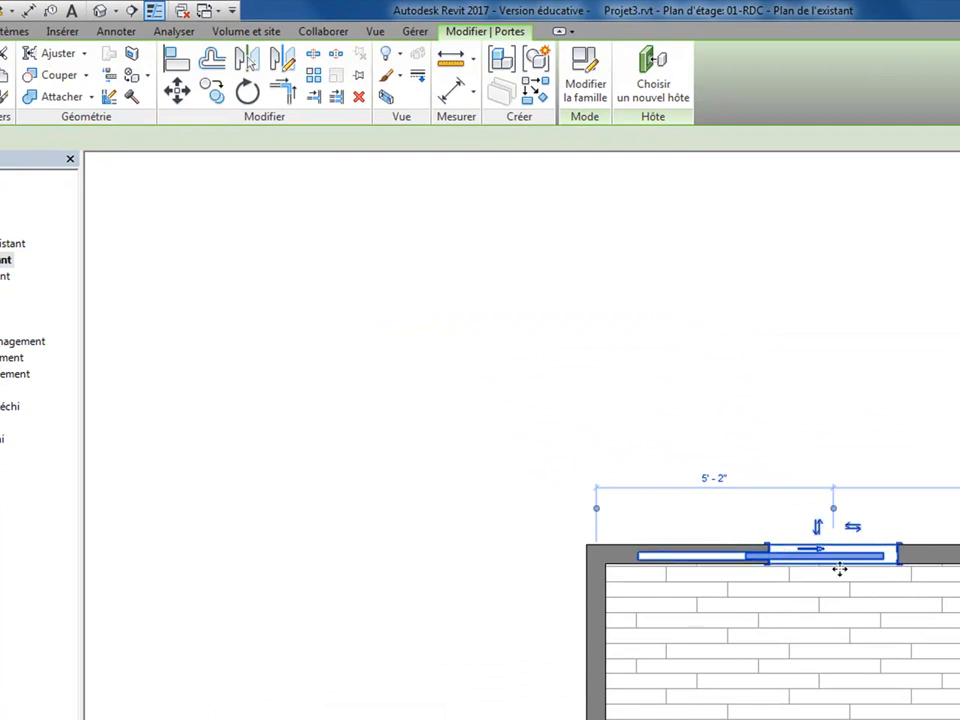
{"action": "left_click", "coordinate": [855, 528]}
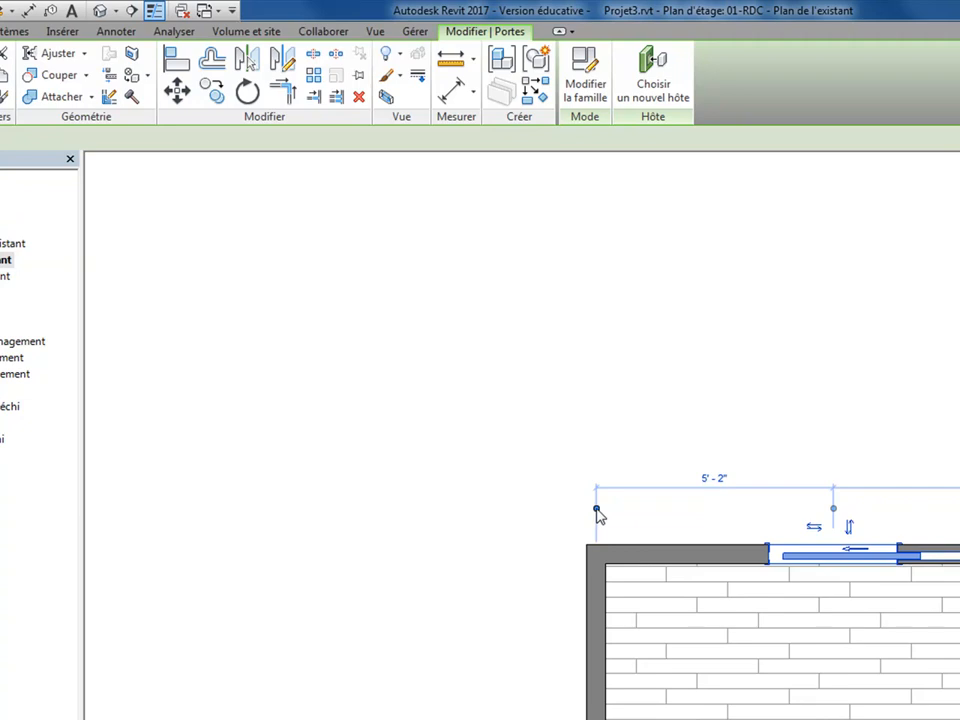
Step: Reference the door's position dimension from the left wall's inner face to the near edge of the opening, and set it to 3' 0"
{"action": "left_click_drag", "start_coordinate": [596, 511], "coordinate": [602, 514]}
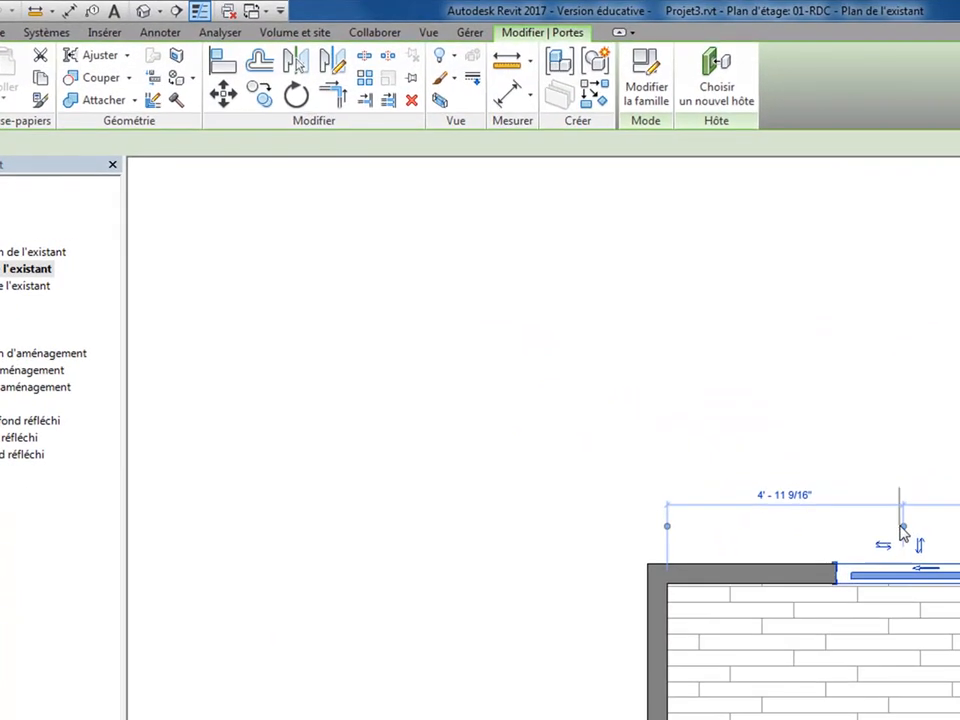
{"action": "left_click_drag", "start_coordinate": [903, 533], "coordinate": [834, 534]}
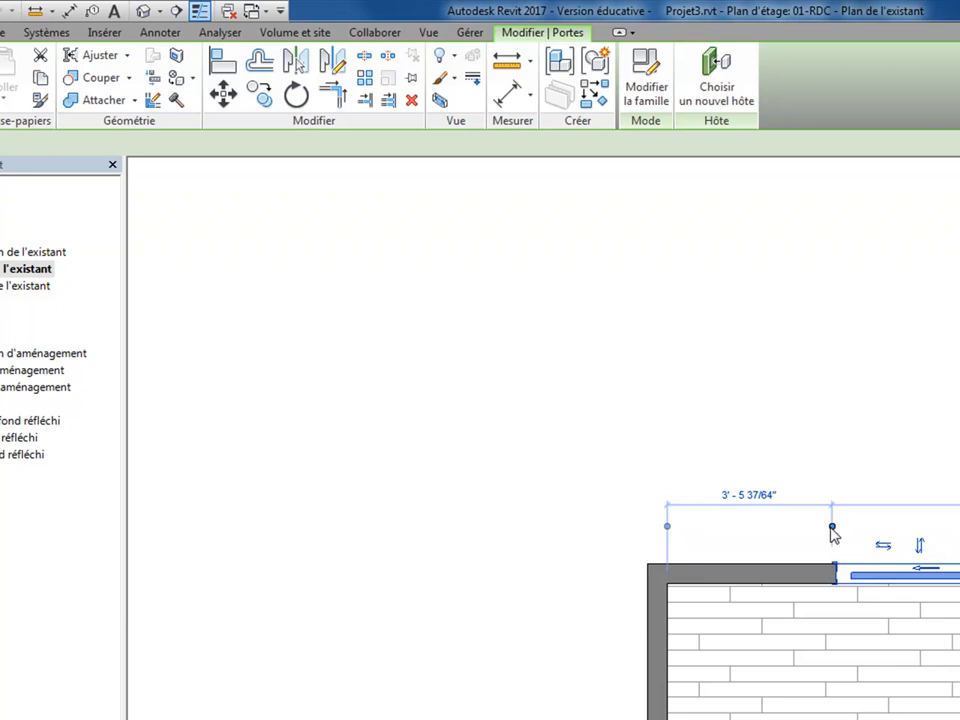
{"action": "left_click", "coordinate": [767, 496]}
{"action": "type", "text": "3"}
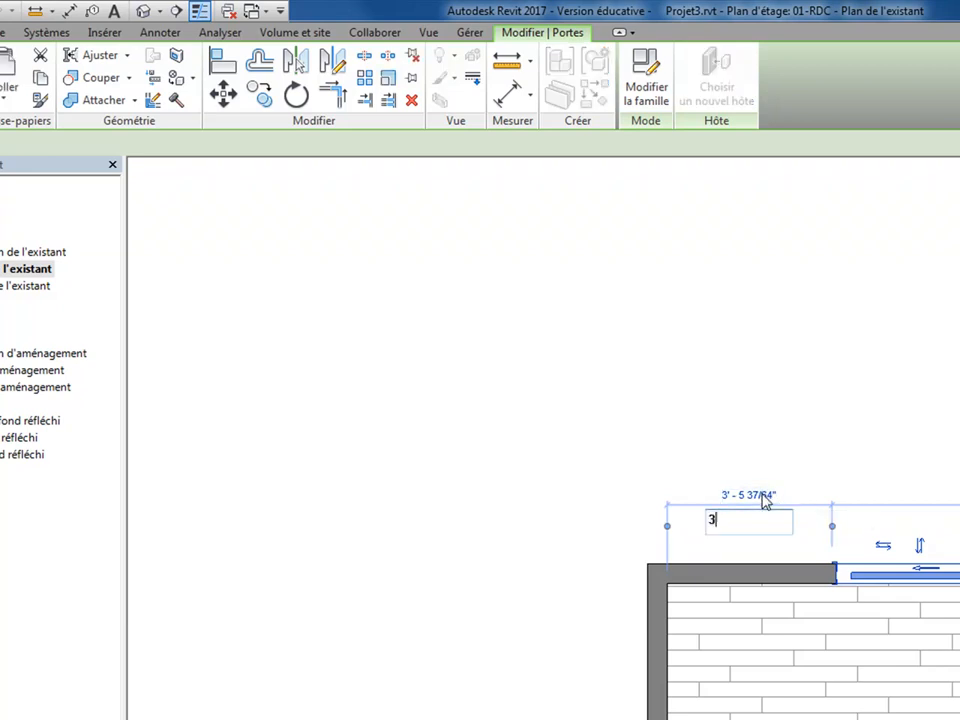
{"action": "key", "text": "Return"}
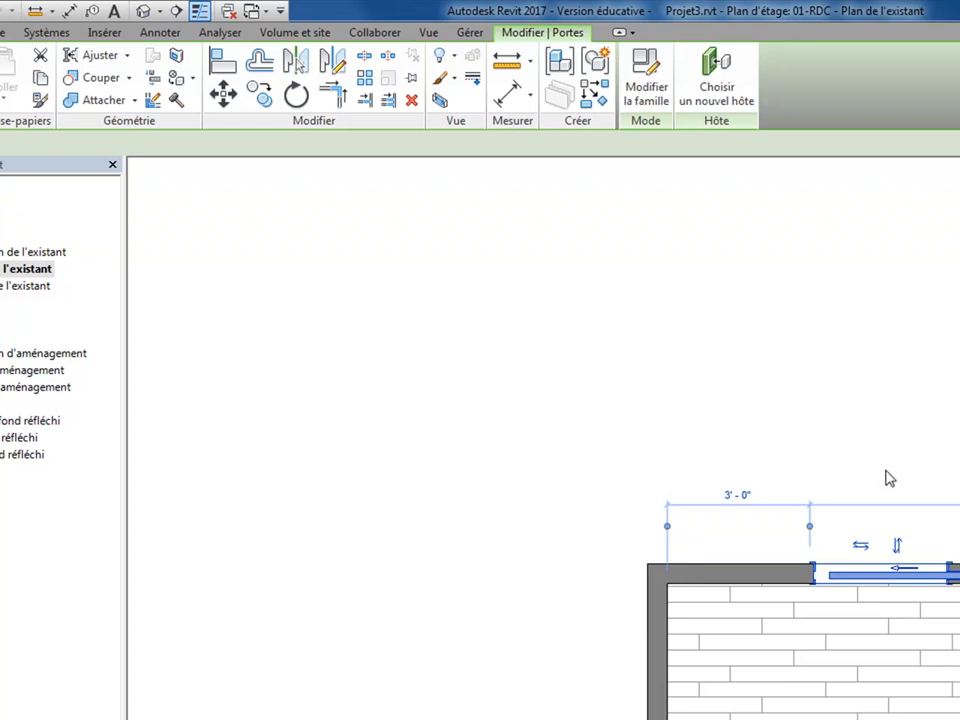
{"action": "key", "text": "Escape"}
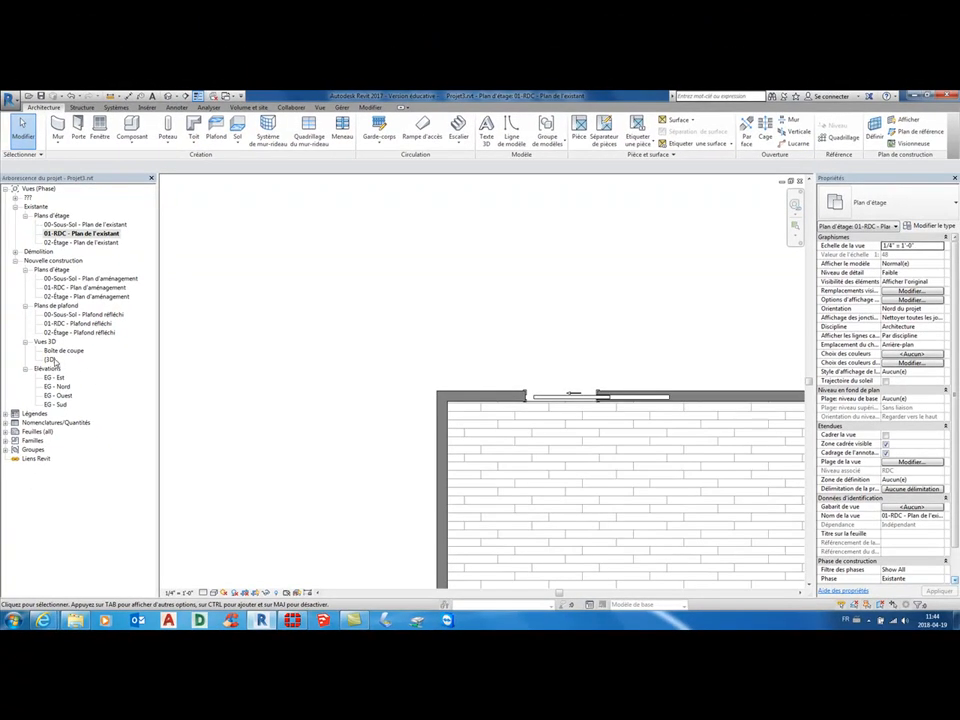
Step: In the {3D} view, set the pocket door type's Material Aro to CVM_Aluminium anodisé
{"action": "double_click", "coordinate": [52, 360]}
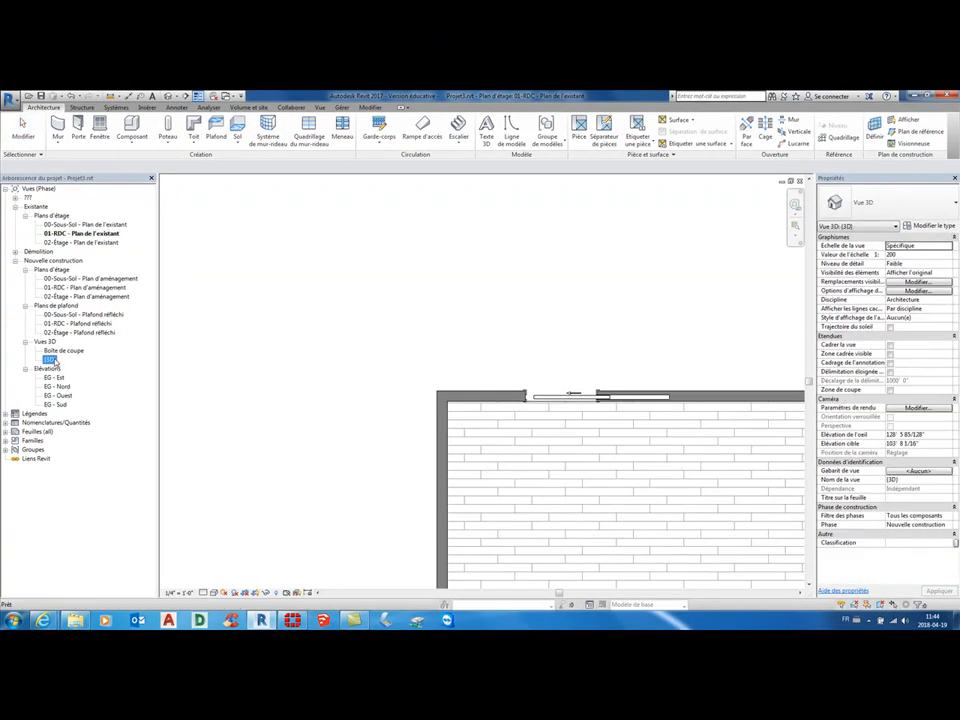
{"action": "scroll", "coordinate": [540, 560], "scroll_direction": "up", "scroll_amount": 5}
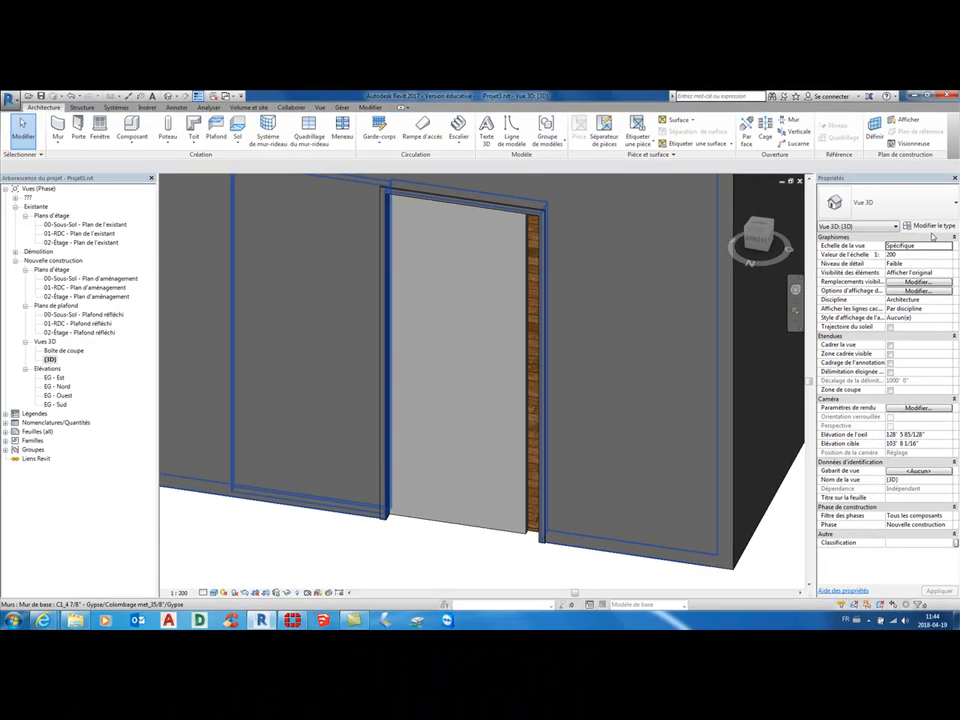
{"action": "left_click", "coordinate": [512, 530]}
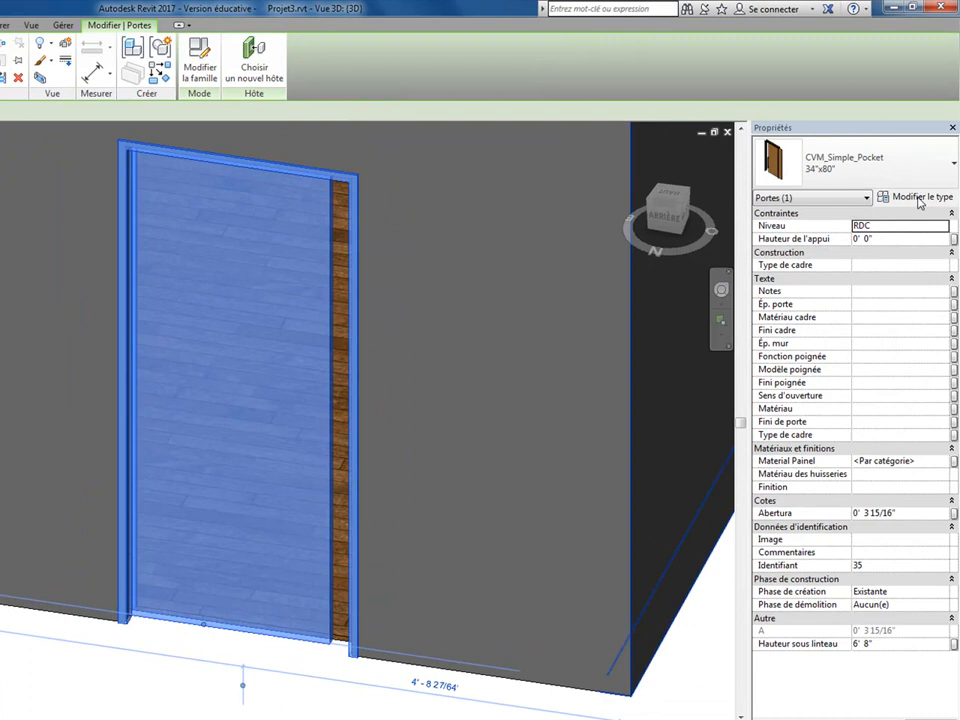
{"action": "left_click", "coordinate": [921, 198]}
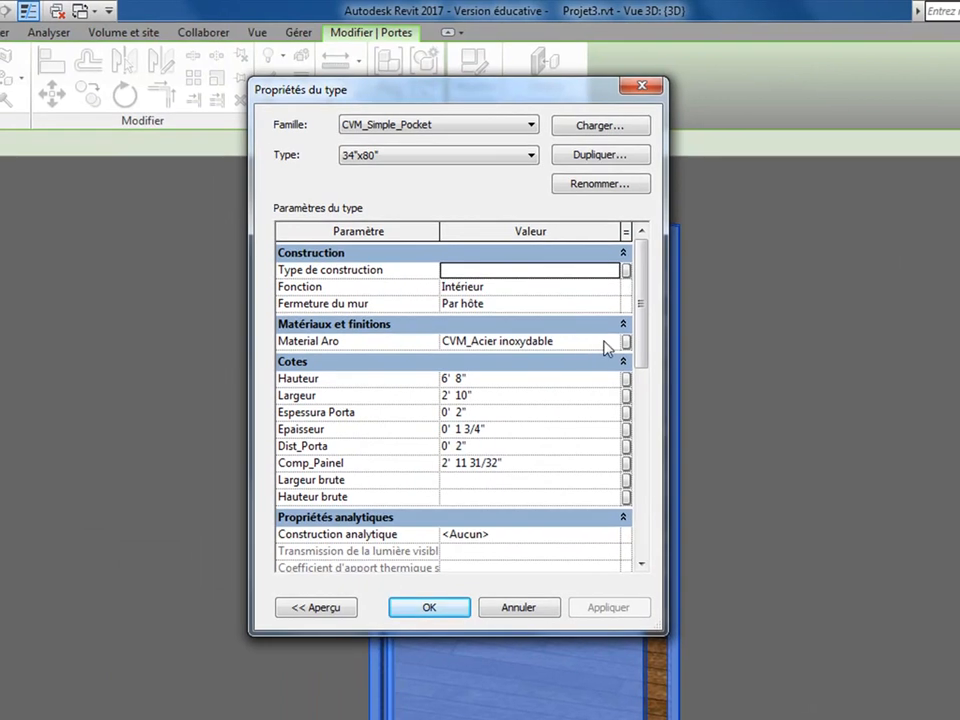
{"action": "left_click", "coordinate": [608, 341]}
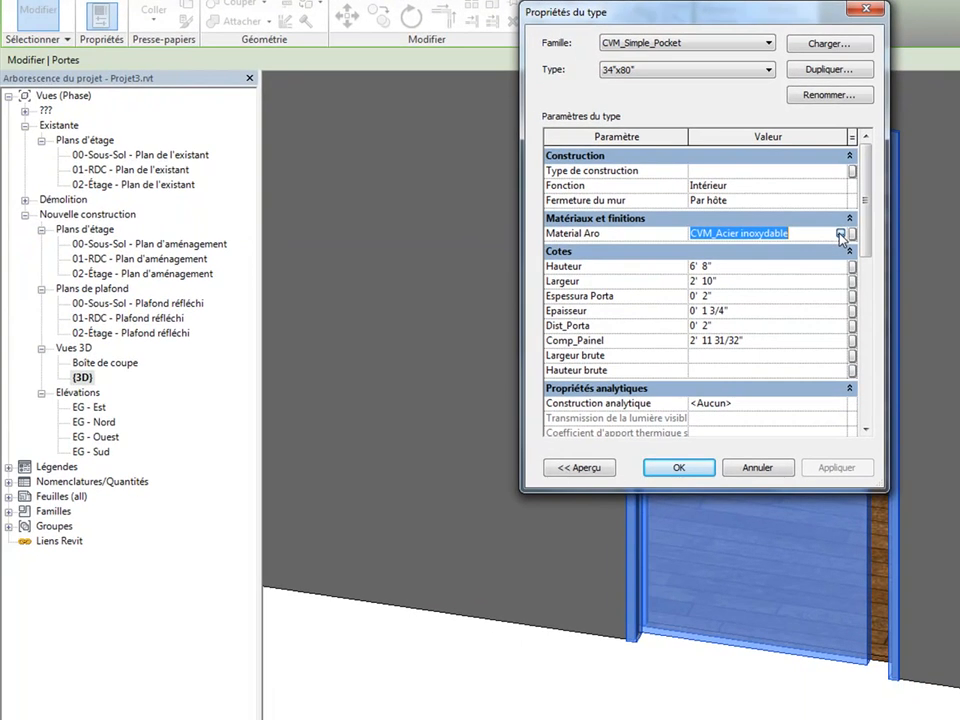
{"action": "left_click", "coordinate": [842, 235]}
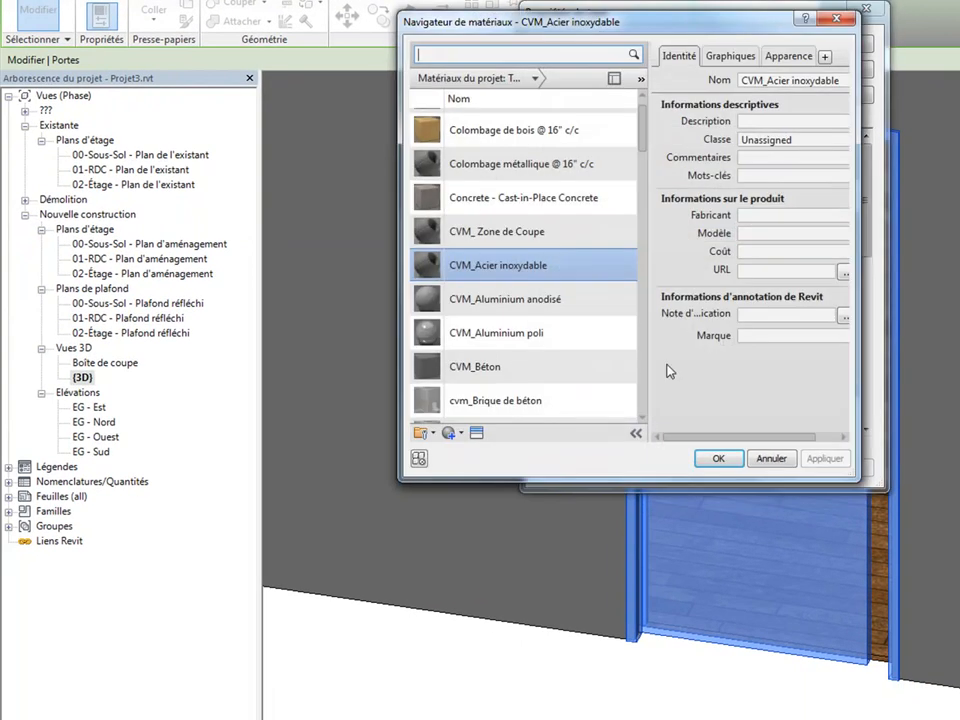
{"action": "left_click", "coordinate": [515, 303]}
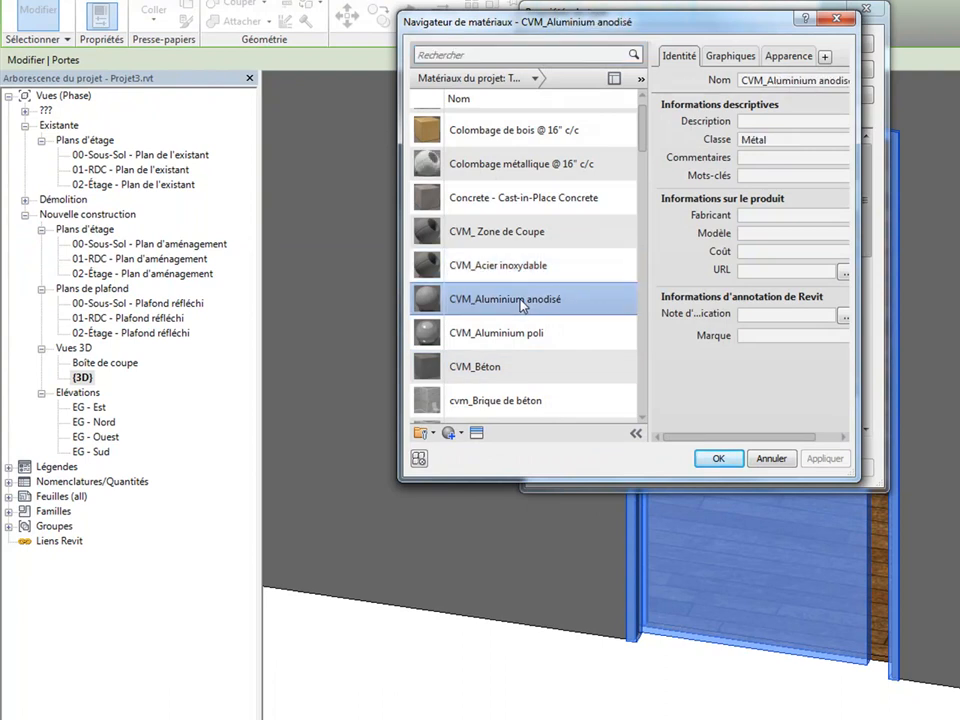
{"action": "left_click", "coordinate": [718, 458]}
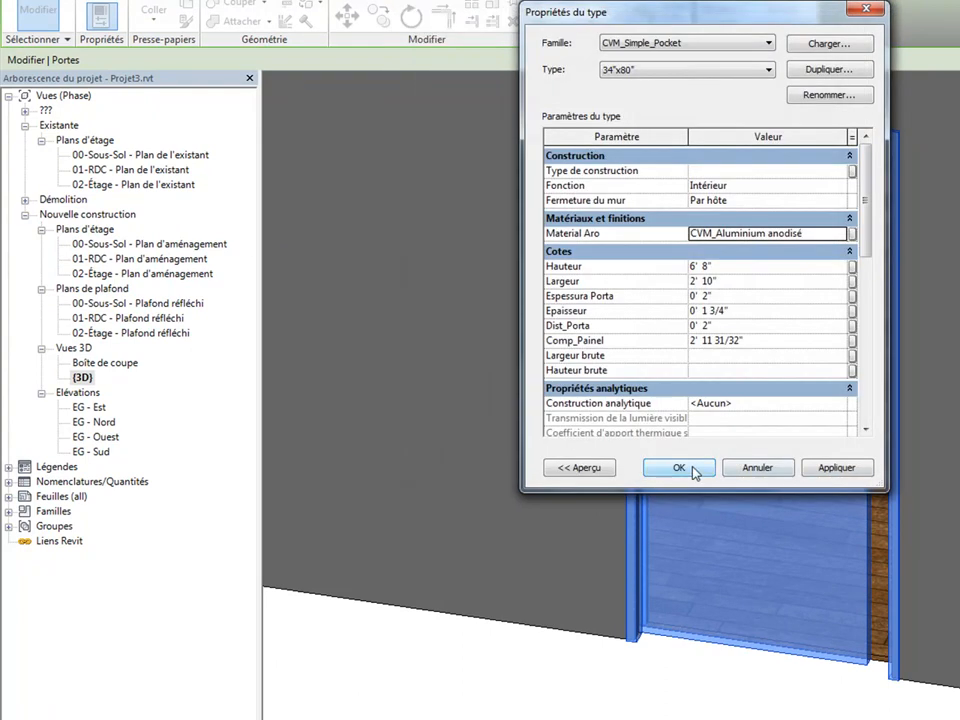
{"action": "left_click", "coordinate": [836, 469]}
{"action": "left_click", "coordinate": [678, 468]}
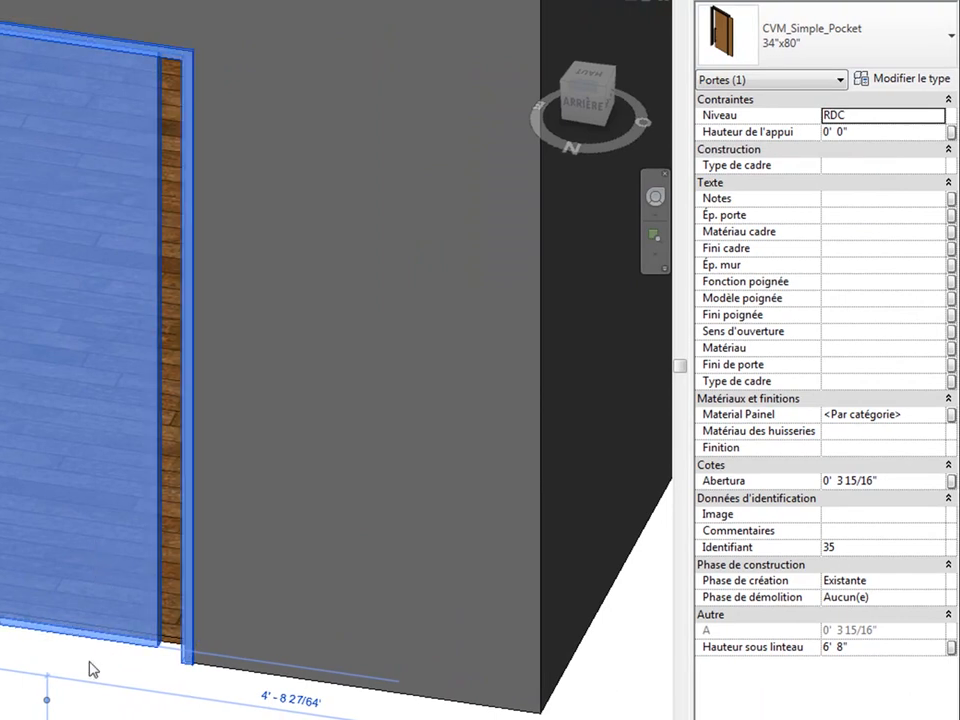
{"action": "left_click", "coordinate": [235, 678]}
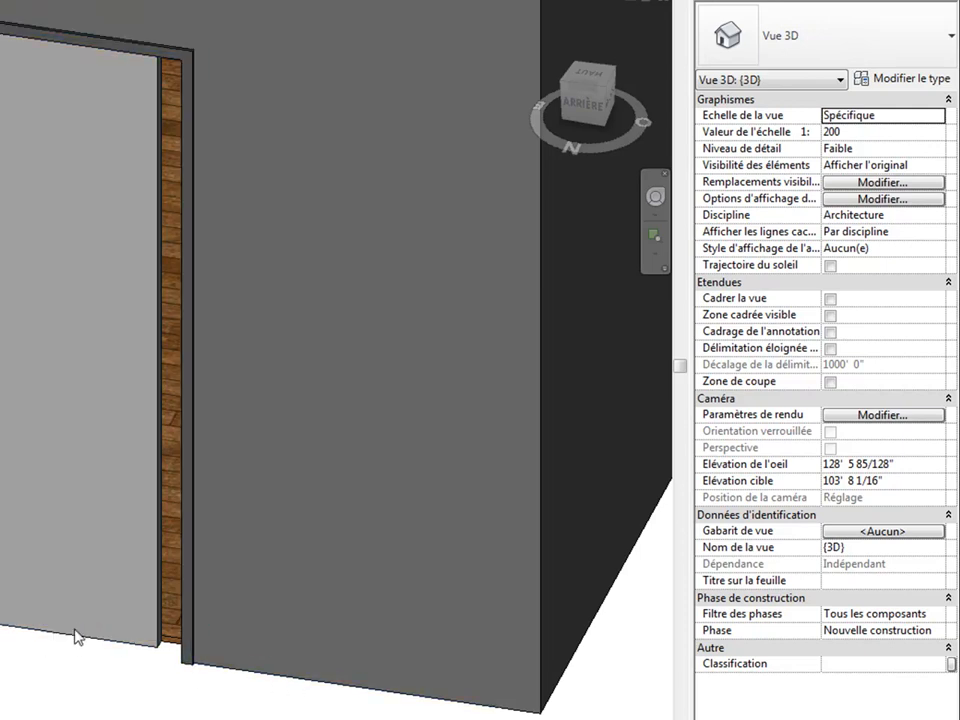
Step: Set the pocket door's Material Painel to CVM_Verre_Clair_Sans hatch and check the door in 3D
{"action": "left_click", "coordinate": [195, 636]}
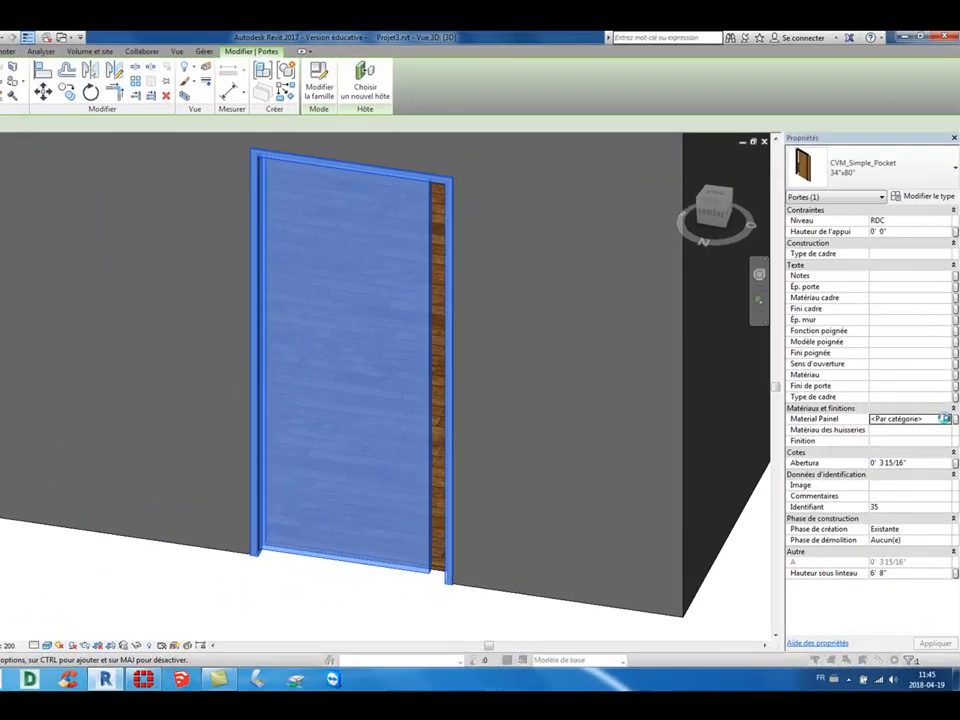
{"action": "left_click", "coordinate": [952, 408]}
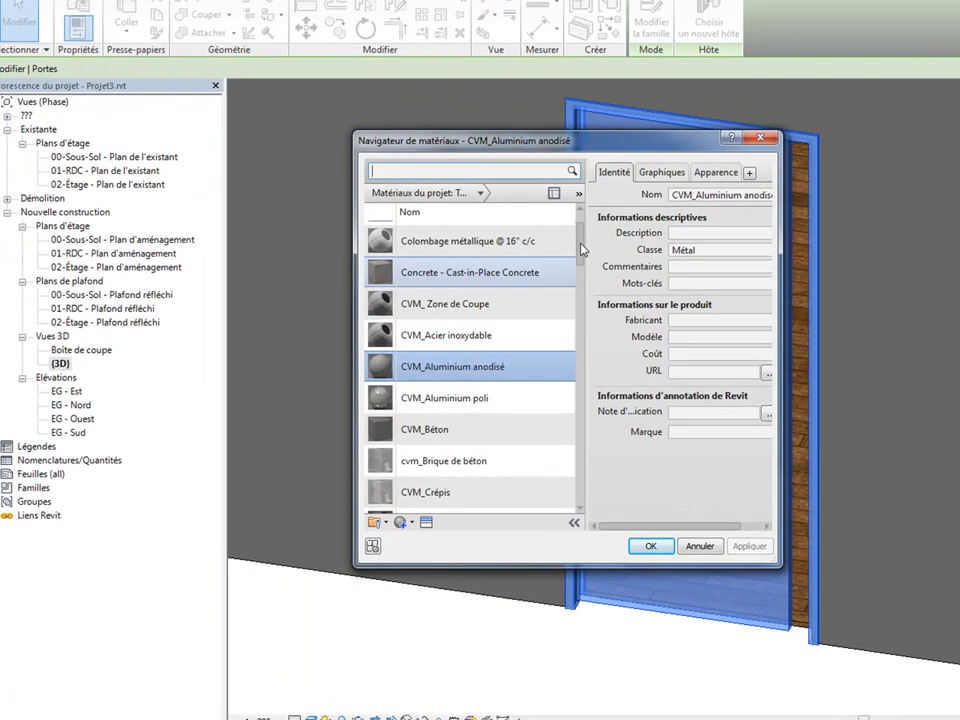
{"action": "left_click_drag", "start_coordinate": [582, 249], "coordinate": [574, 348]}
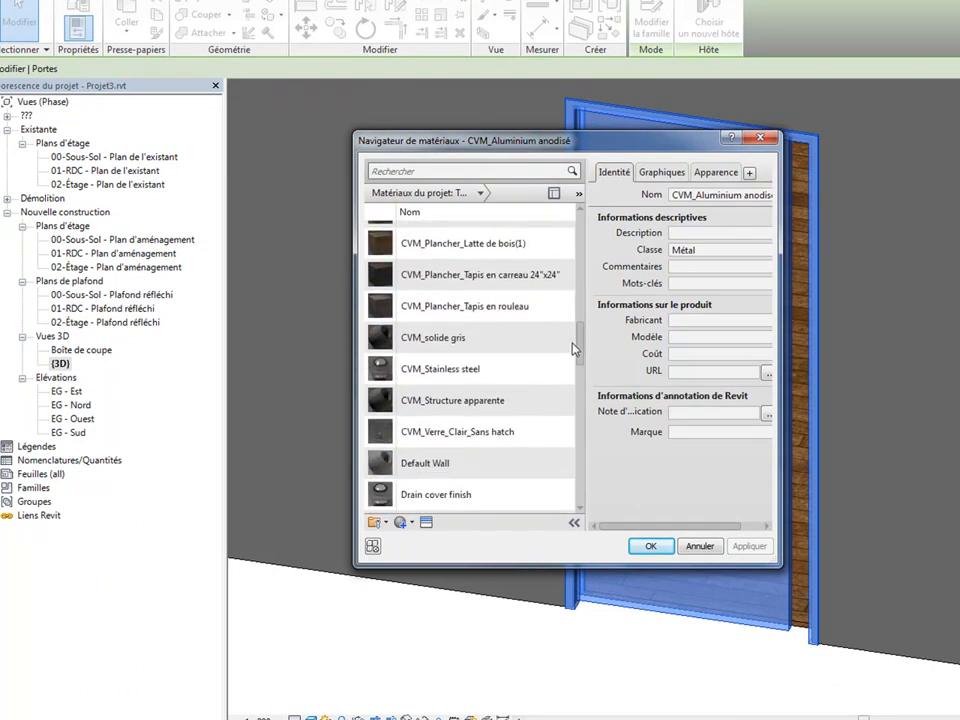
{"action": "left_click", "coordinate": [484, 438]}
{"action": "left_click", "coordinate": [643, 549]}
{"action": "left_click", "coordinate": [540, 587]}
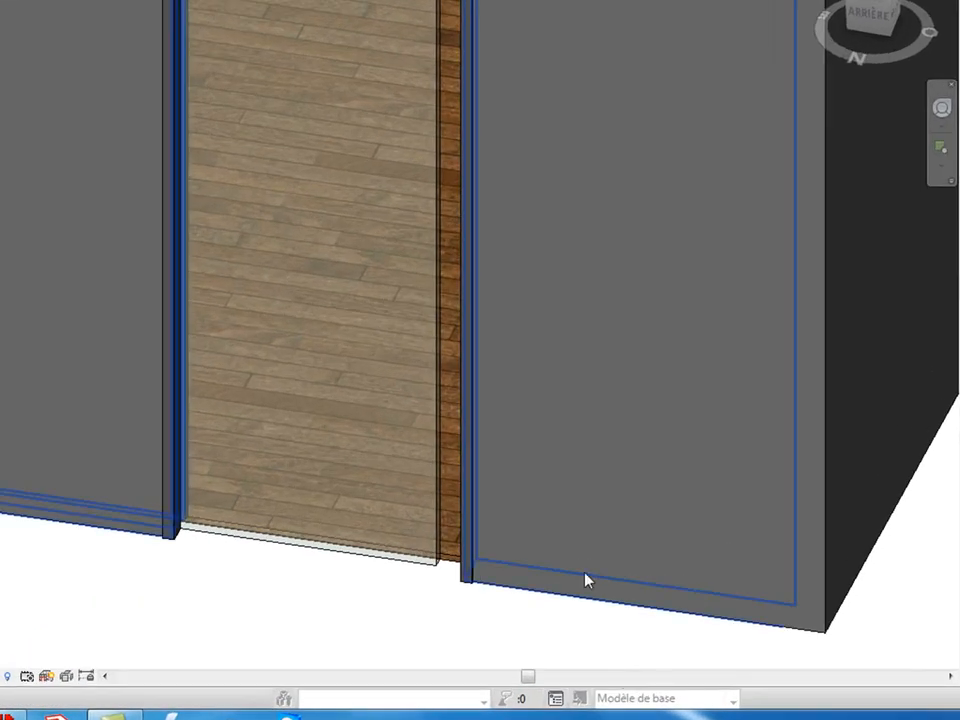
{"action": "scroll", "coordinate": [673, 604], "scroll_direction": "down", "scroll_amount": 5}
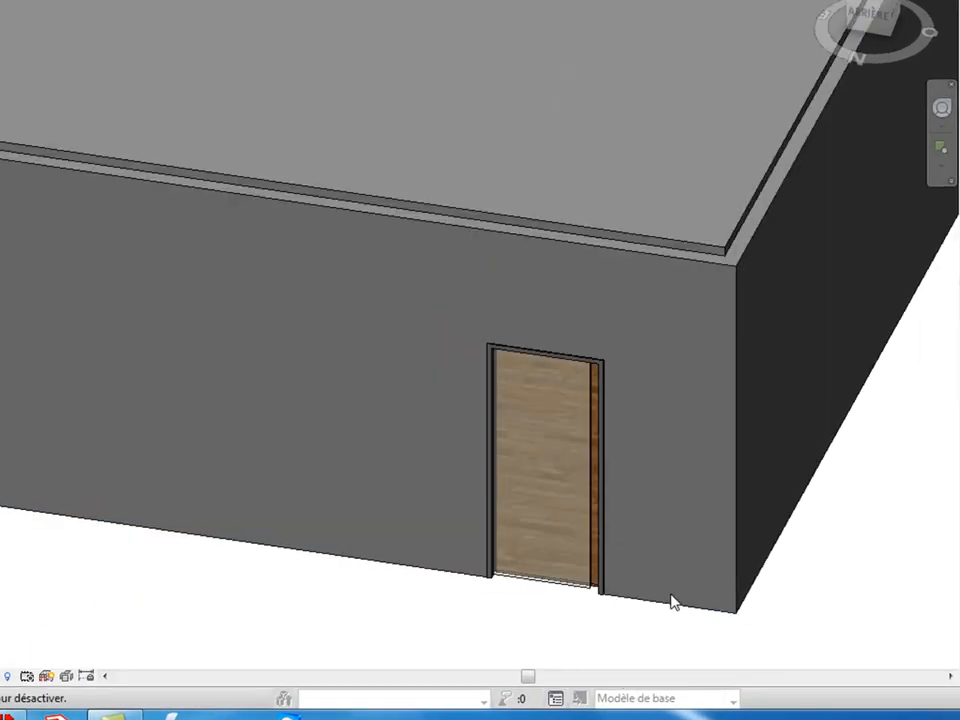